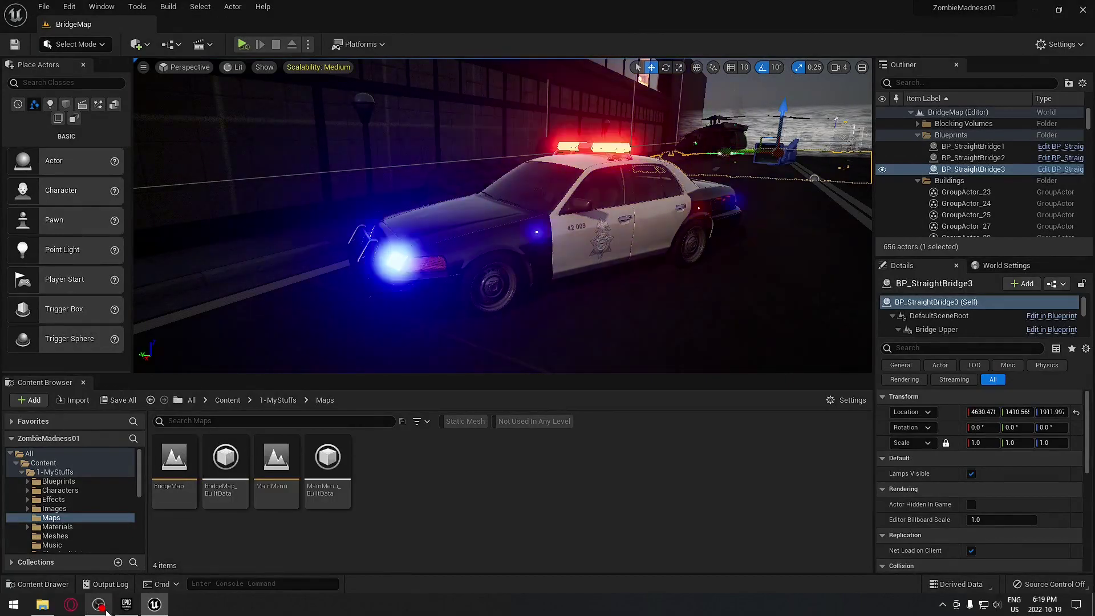
{"action": "left_click", "coordinate": [127, 605]}
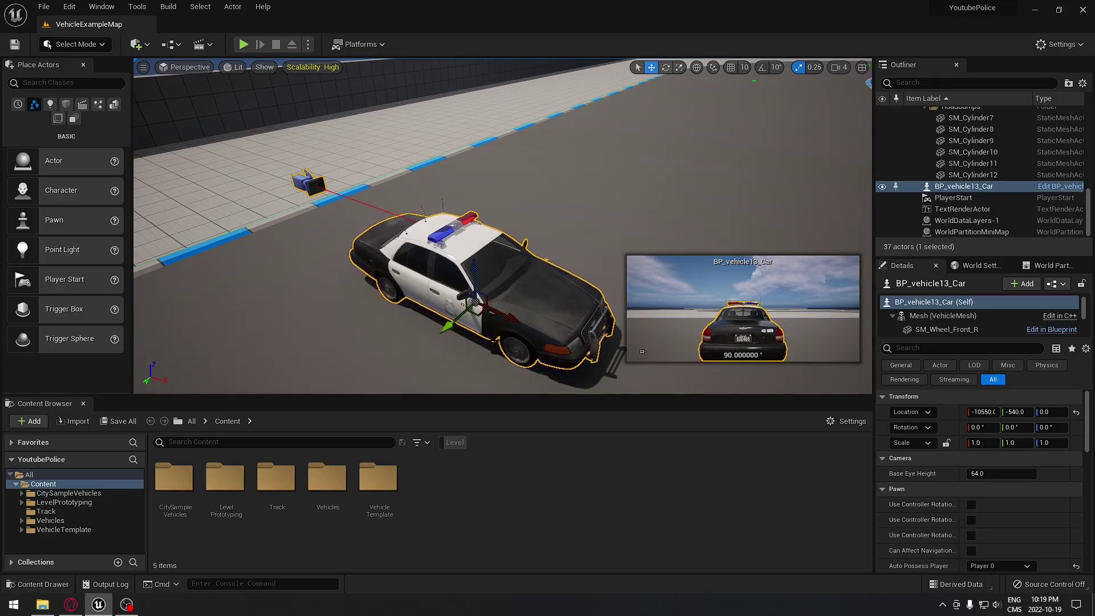
{"action": "right_click_drag", "start_coordinate": [517, 349], "coordinate": [529, 326]}
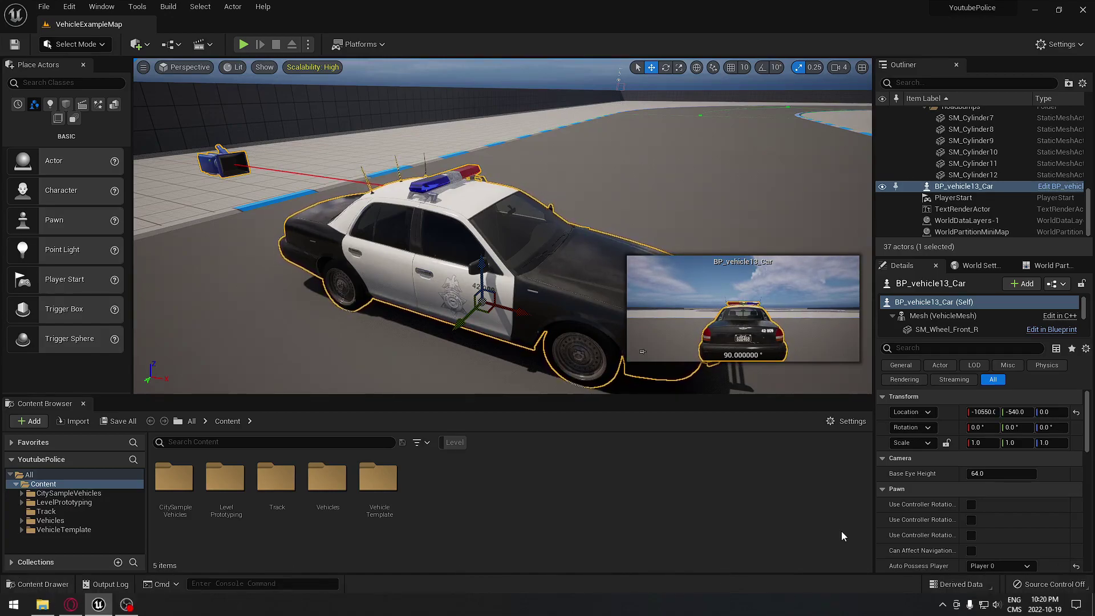
{"action": "left_click_drag", "start_coordinate": [456, 204], "coordinate": [431, 216], "text": "alt"}
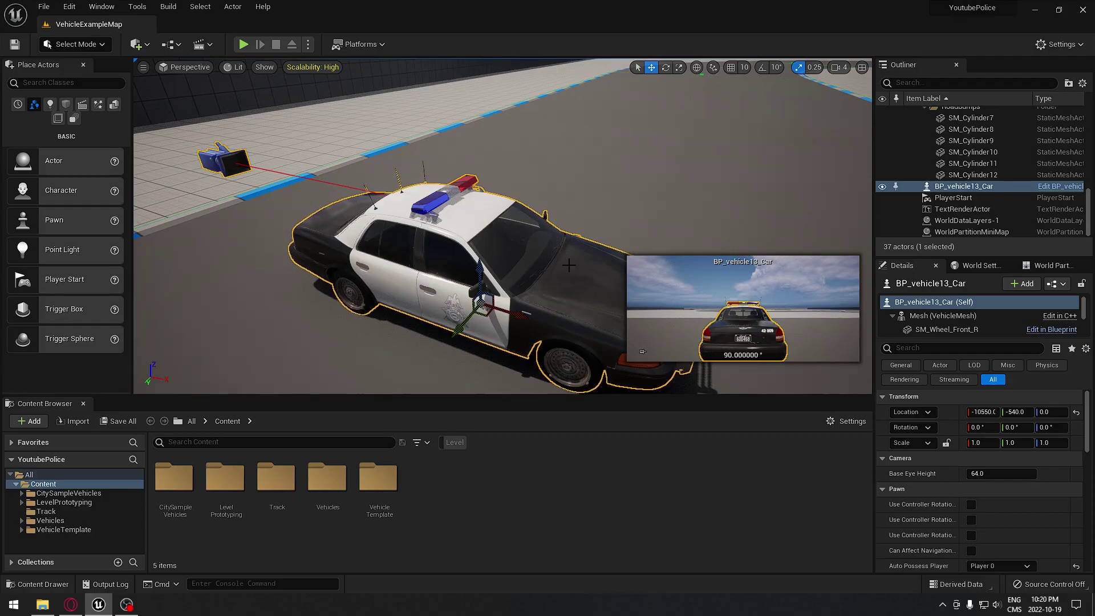
Step: Create a new material named M_Police in the Content folder and open it for editing
{"action": "right_click", "coordinate": [454, 494]}
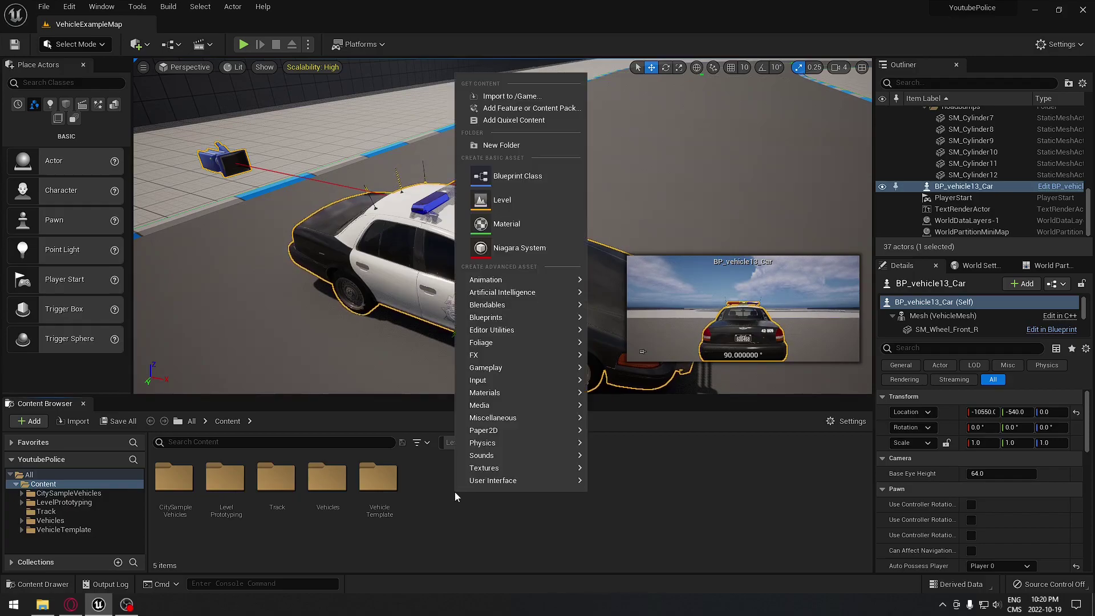
{"action": "left_click", "coordinate": [506, 223]}
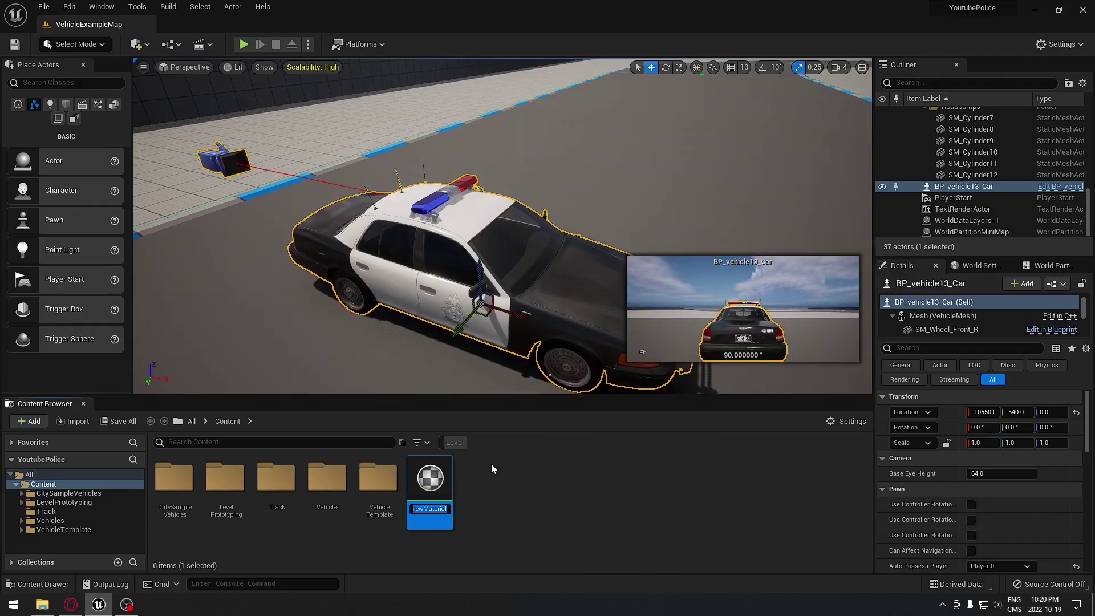
{"action": "type", "text": "M_Police"}
{"action": "key", "text": "Return"}
{"action": "double_click", "coordinate": [430, 479]}
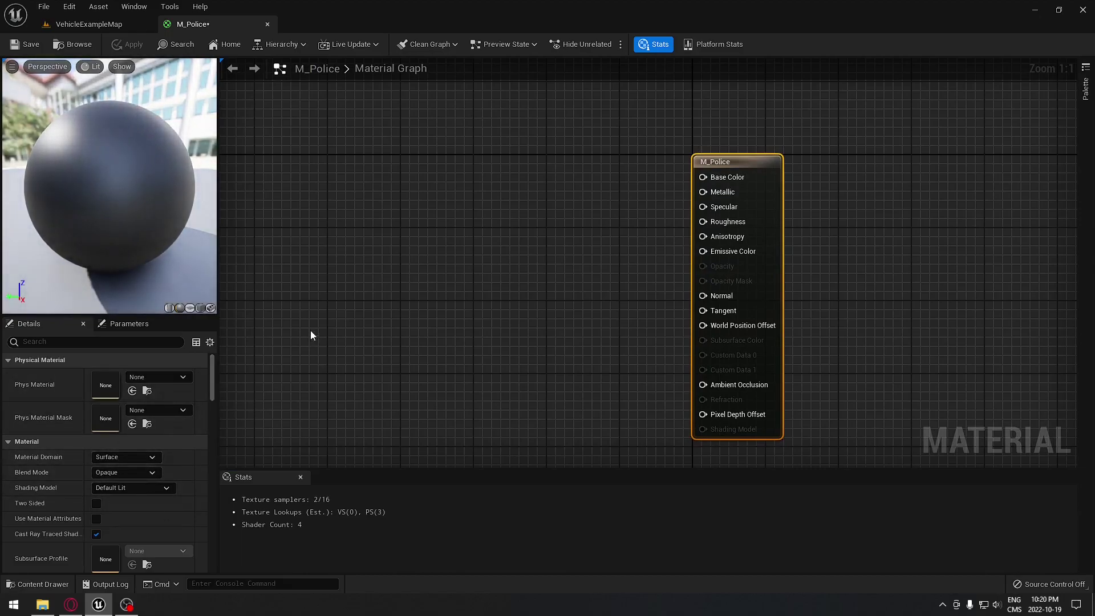
Step: Add a Time node to the material graph, well before the M_Police output node
{"action": "right_click_drag", "start_coordinate": [310, 330], "coordinate": [617, 360]}
{"action": "right_click", "coordinate": [379, 193]}
{"action": "type", "text": "time"}
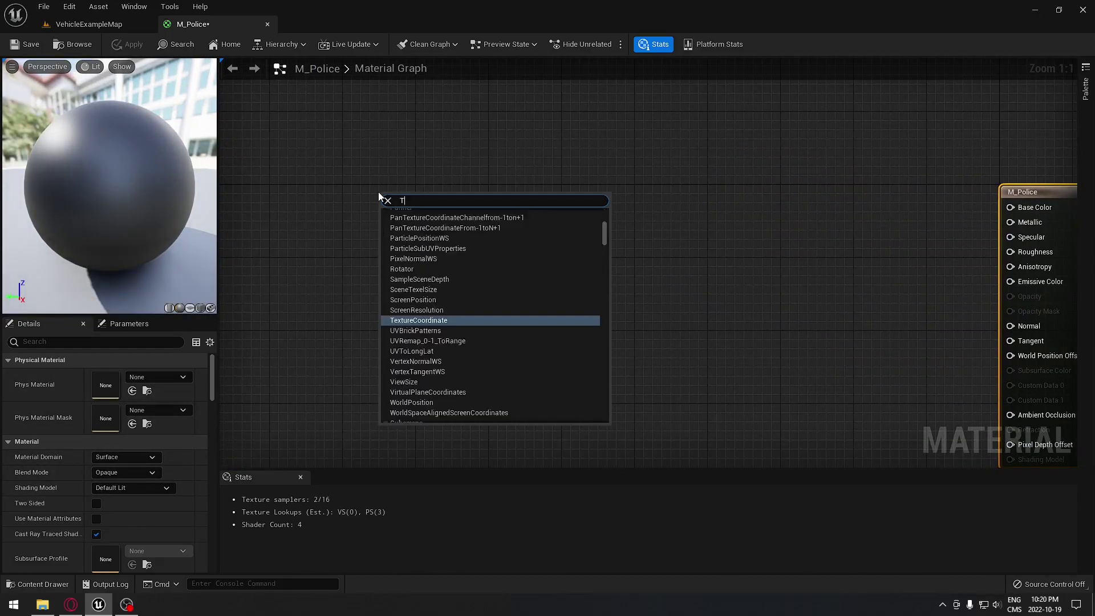
{"action": "key", "text": "Return"}
{"action": "left_click_drag", "start_coordinate": [398, 210], "coordinate": [363, 203]}
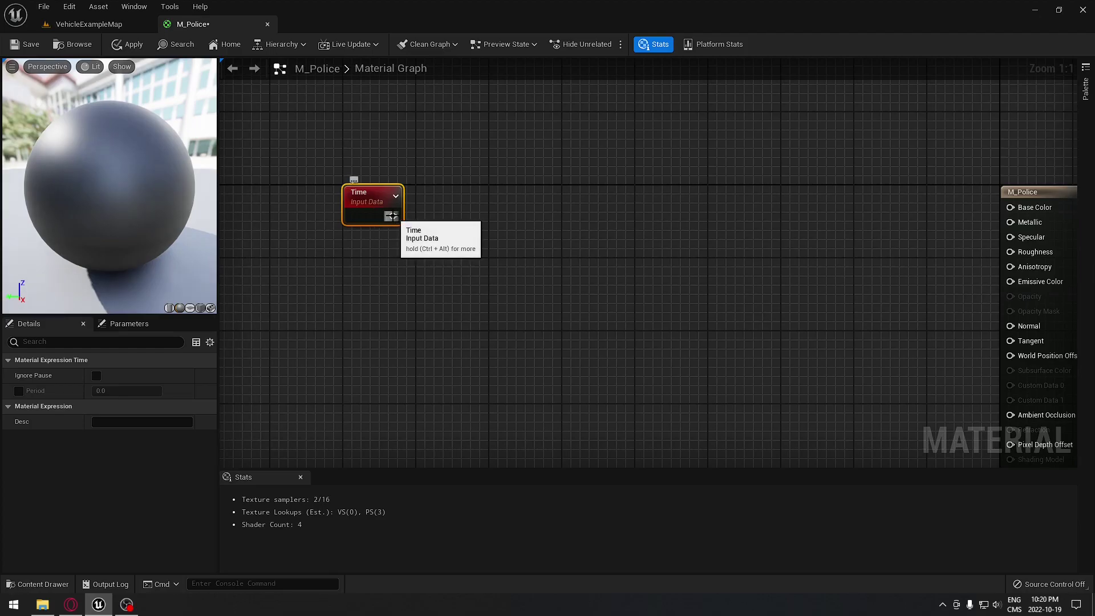
Step: Feed the Time output into a new Multiply node and set its Const B to 1.57
{"action": "left_click_drag", "start_coordinate": [393, 216], "coordinate": [496, 223]}
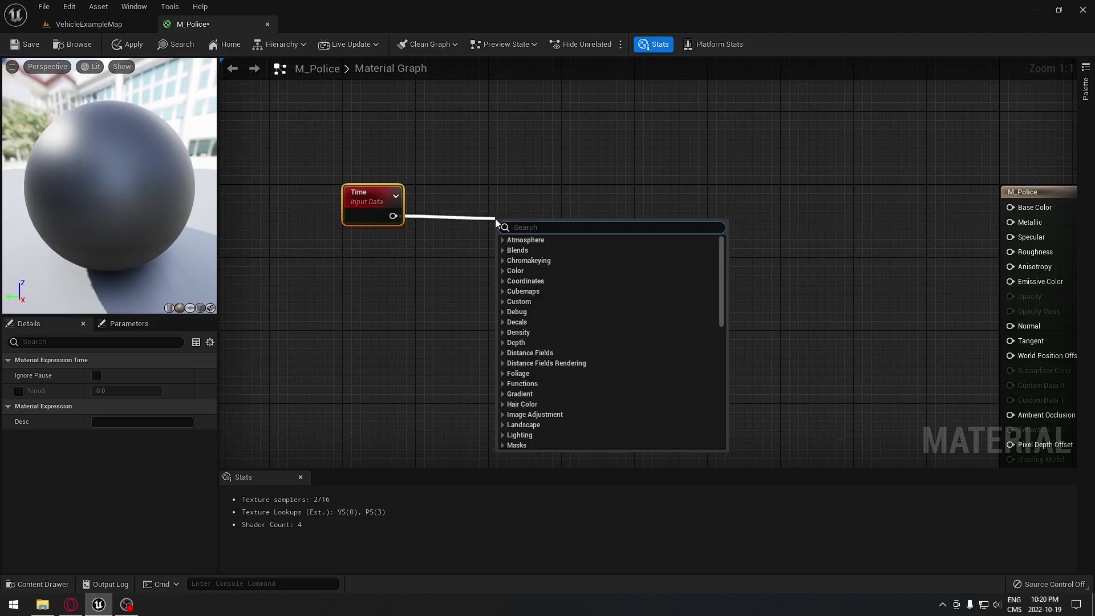
{"action": "type", "text": "multiply"}
{"action": "key", "text": "Return"}
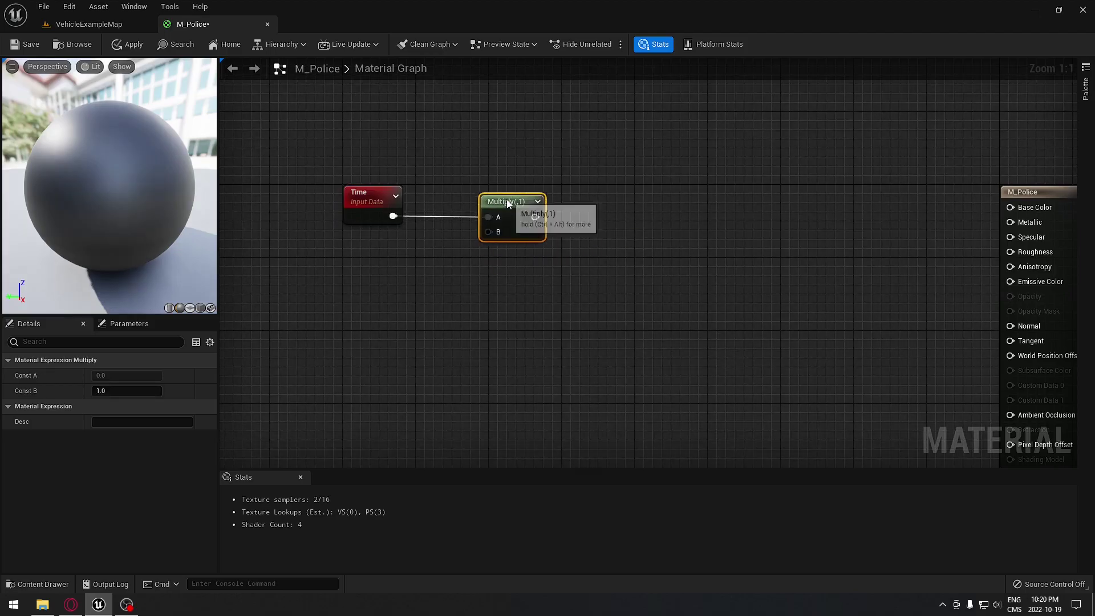
{"action": "left_click_drag", "start_coordinate": [507, 201], "coordinate": [516, 201]}
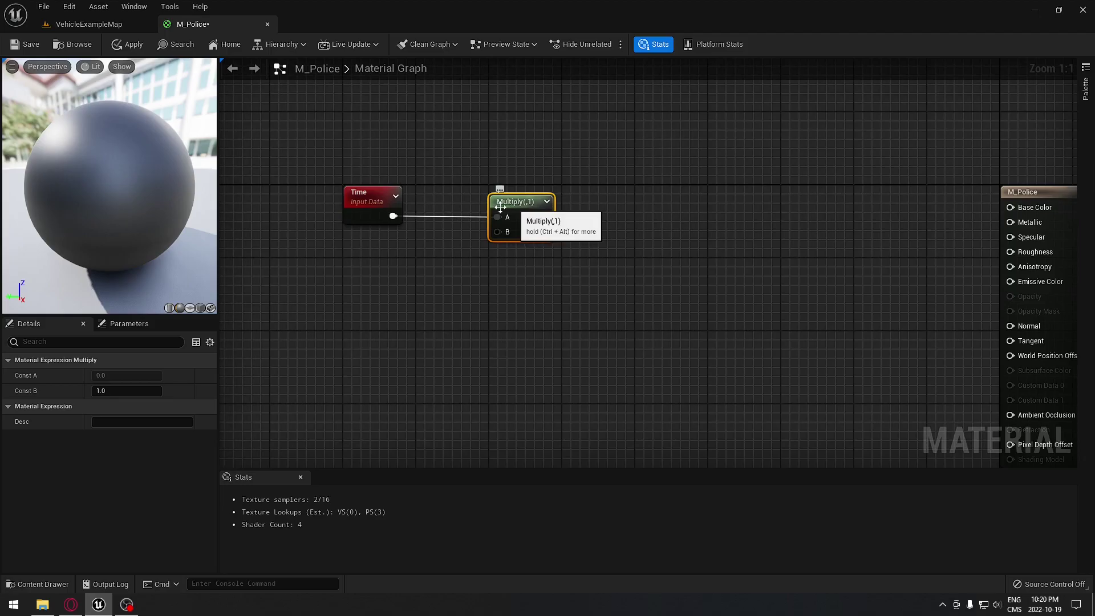
{"action": "left_click", "coordinate": [126, 394]}
{"action": "type", "text": "1.57"}
{"action": "key", "text": "Return"}
{"action": "left_click", "coordinate": [536, 292]}
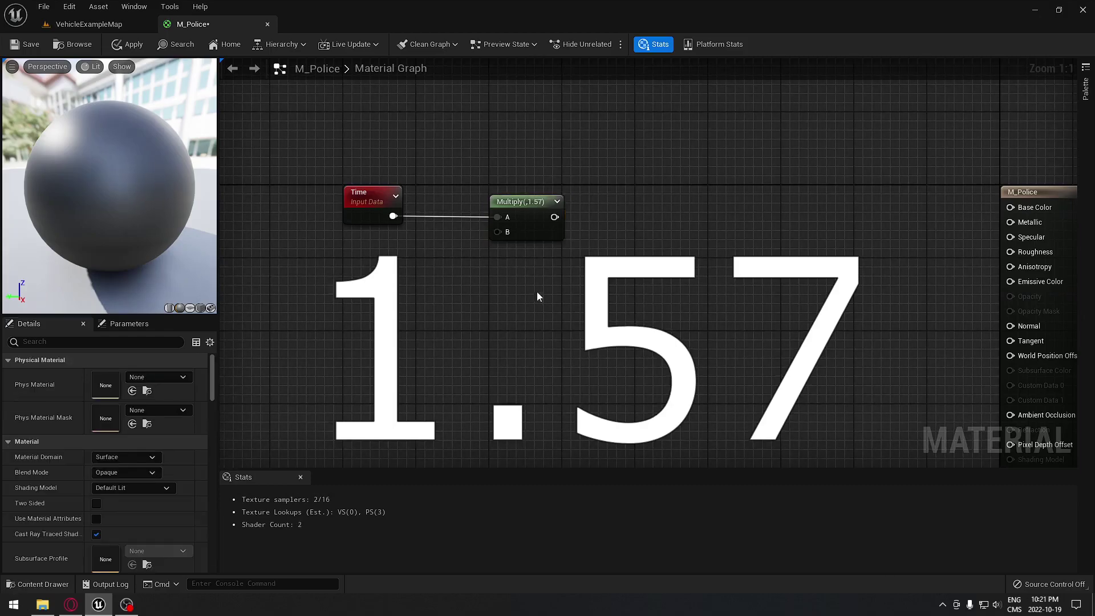
Step: Connect the Multiply output to a new Sine node and set its period to 0.9
{"action": "right_click_drag", "start_coordinate": [536, 292], "coordinate": [431, 306]}
{"action": "left_click_drag", "start_coordinate": [449, 231], "coordinate": [551, 222]}
{"action": "type", "text": "sine"}
{"action": "key", "text": "Return"}
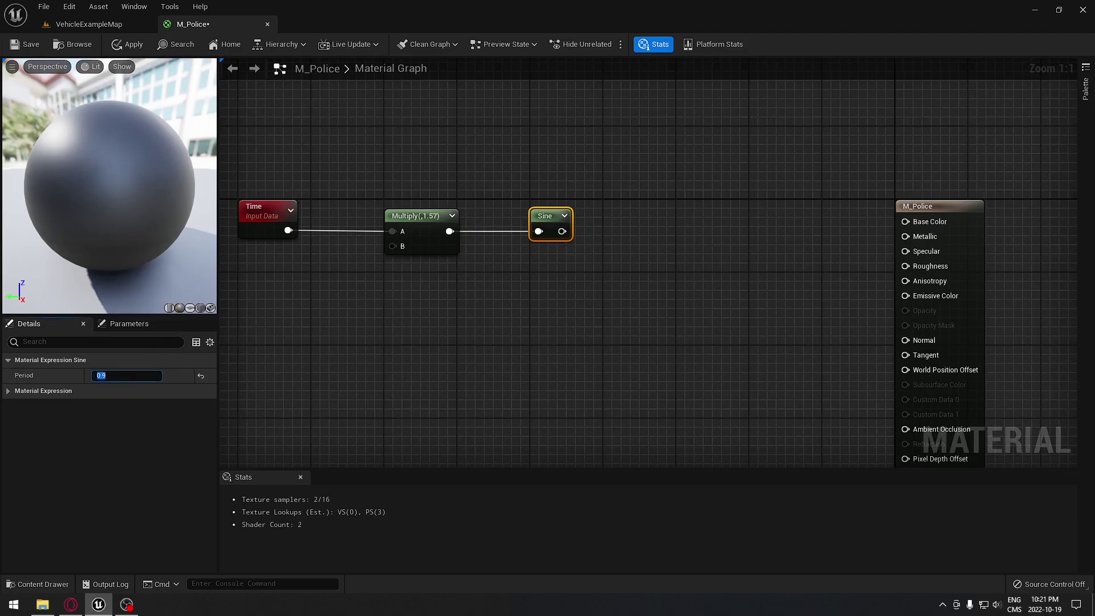
{"action": "left_click", "coordinate": [403, 290]}
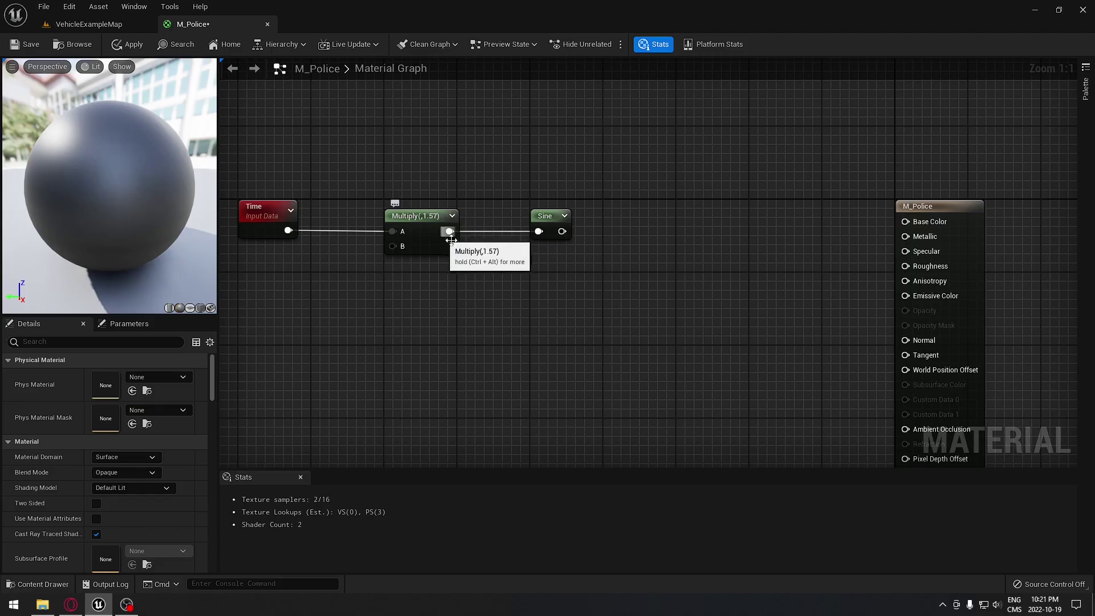
Step: Connect the Sine output to the A input of a new Add node
{"action": "left_click", "coordinate": [549, 224]}
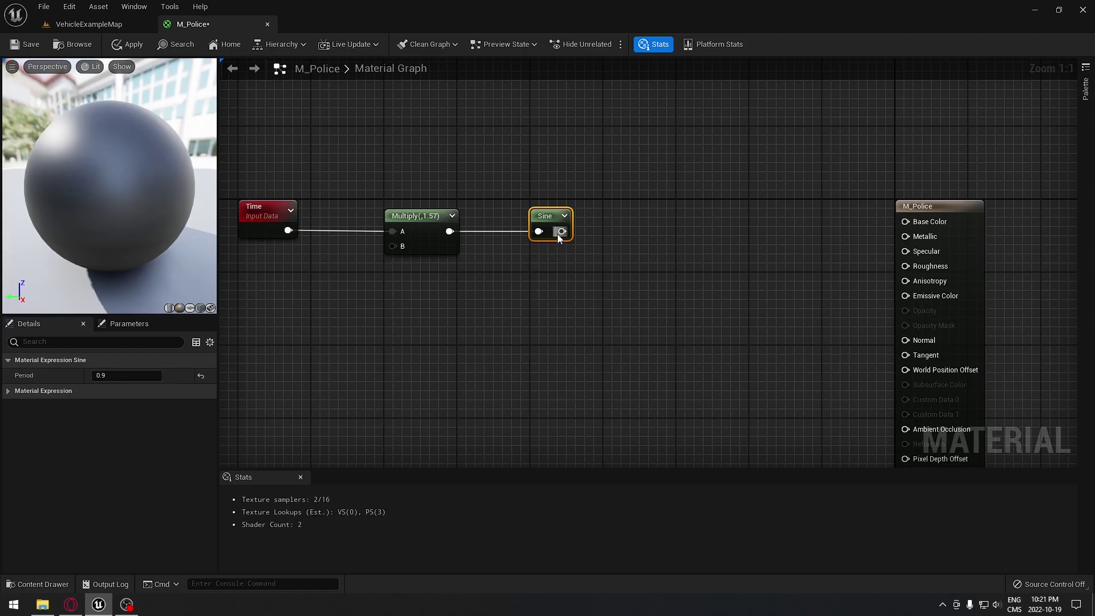
{"action": "left_click_drag", "start_coordinate": [560, 232], "coordinate": [613, 231]}
{"action": "type", "text": "add"}
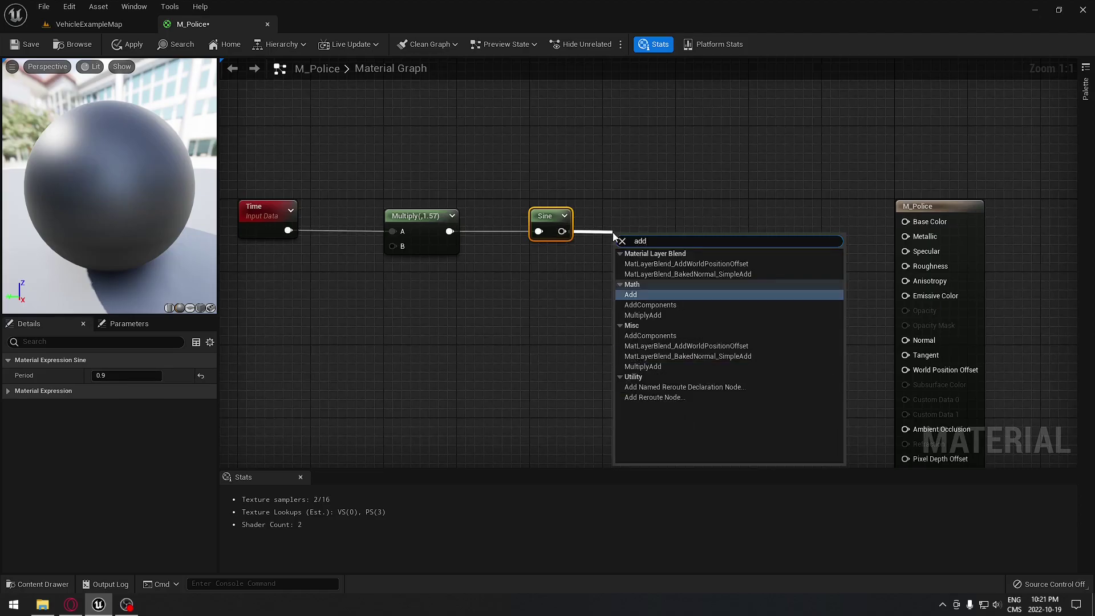
{"action": "key", "text": "Return"}
Step: Duplicate the Time, Multiply and Sine nodes below the originals and connect the copied Sine to the Add node's B input
{"action": "right_click_drag", "start_coordinate": [365, 203], "coordinate": [485, 205]}
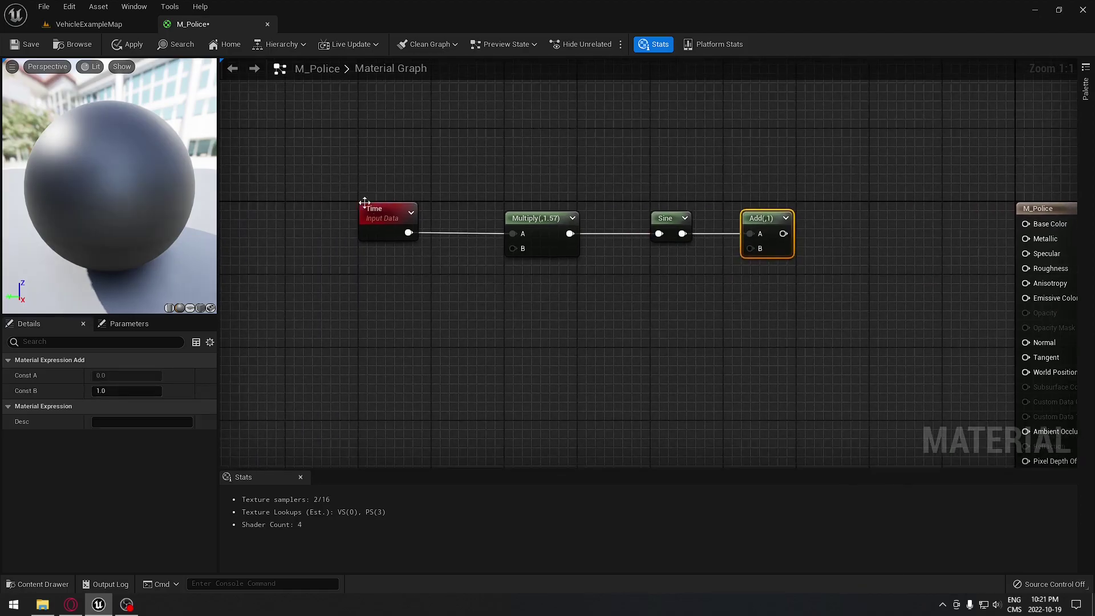
{"action": "left_click_drag", "start_coordinate": [365, 202], "coordinate": [712, 286]}
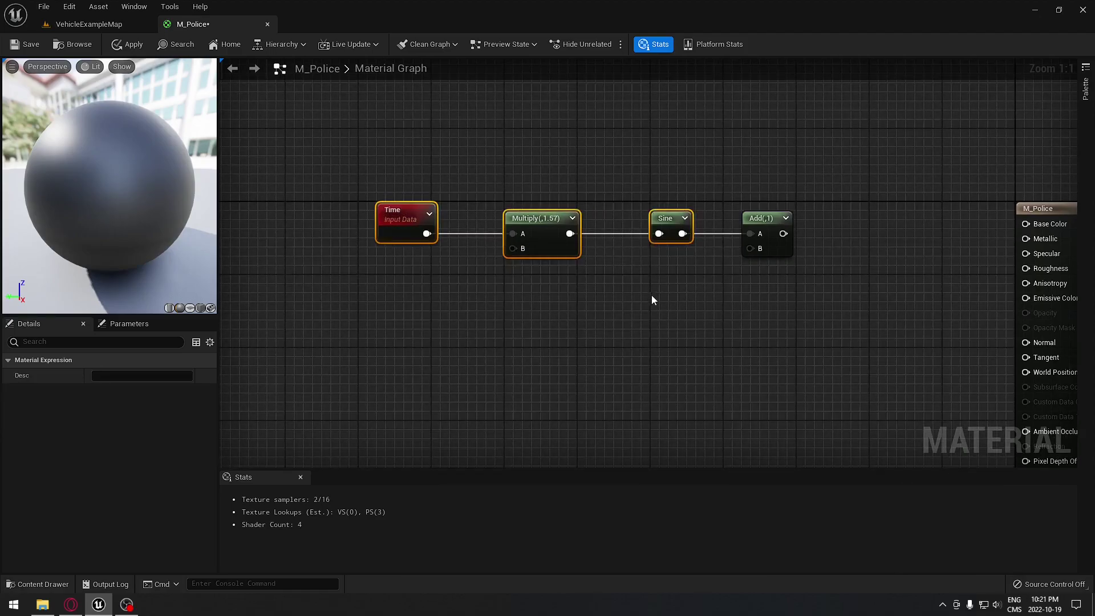
{"action": "key", "text": "ctrl+d"}
{"action": "left_click_drag", "start_coordinate": [627, 306], "coordinate": [540, 304]}
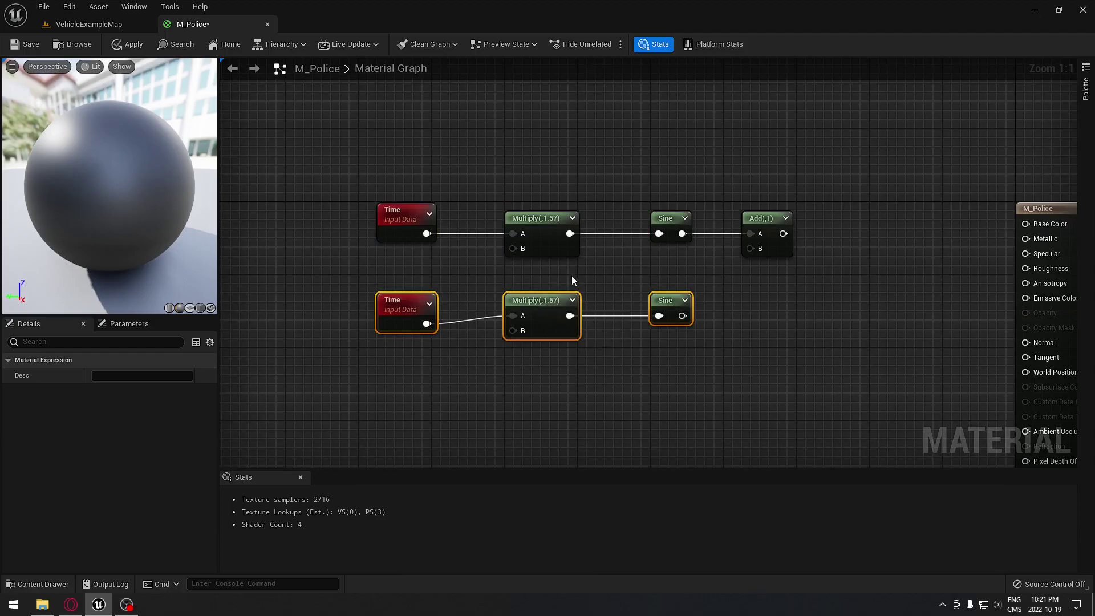
{"action": "right_click_drag", "start_coordinate": [572, 275], "coordinate": [521, 276]}
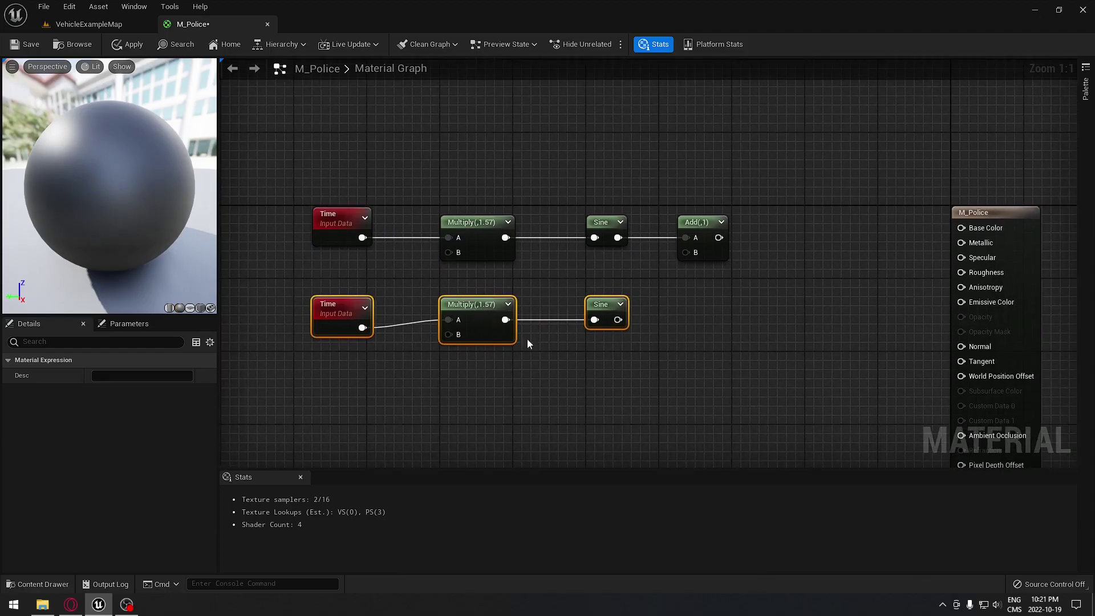
{"action": "left_click_drag", "start_coordinate": [617, 319], "coordinate": [685, 252]}
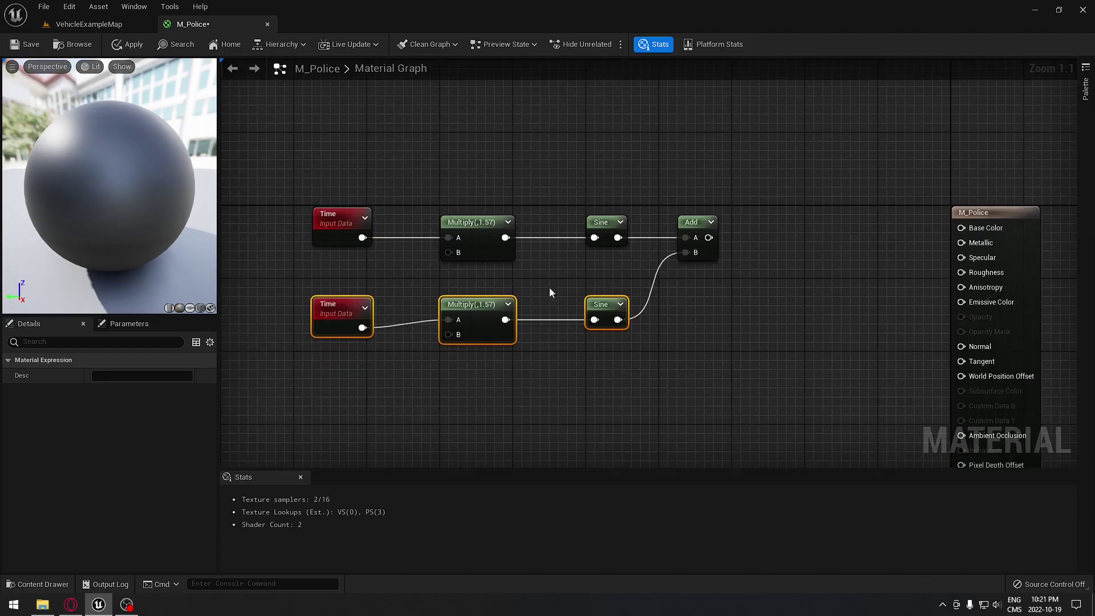
Step: Tidy the position of the duplicated node row and connect the Add output to the material's Emissive Color
{"action": "left_click_drag", "start_coordinate": [355, 306], "coordinate": [618, 369]}
{"action": "left_click", "coordinate": [348, 337]}
{"action": "left_click", "coordinate": [461, 373]}
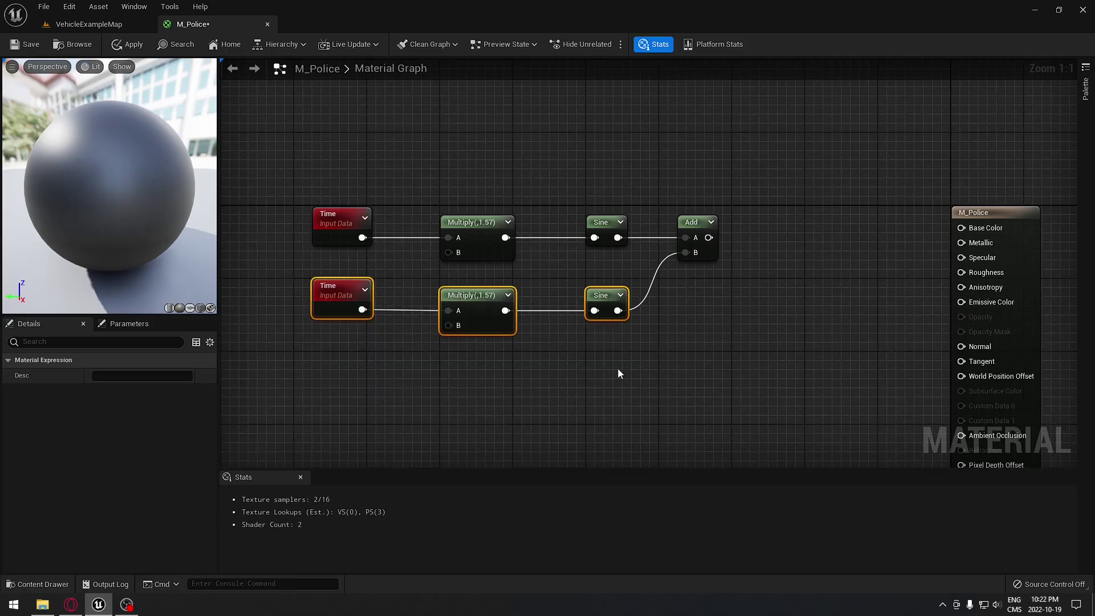
{"action": "left_click_drag", "start_coordinate": [491, 311], "coordinate": [492, 321]}
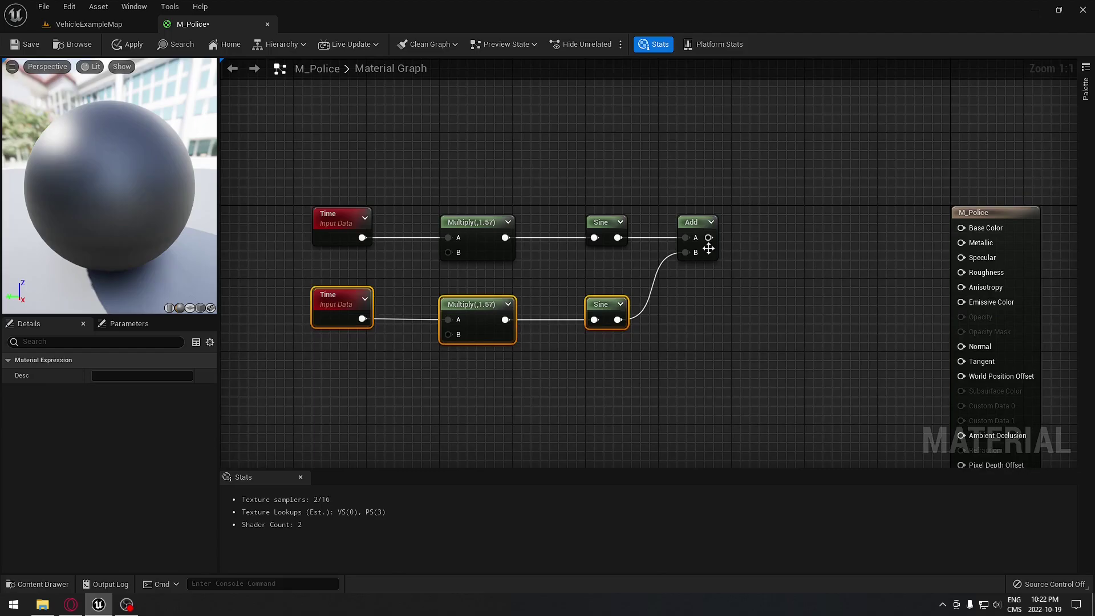
{"action": "left_click_drag", "start_coordinate": [709, 238], "coordinate": [962, 301]}
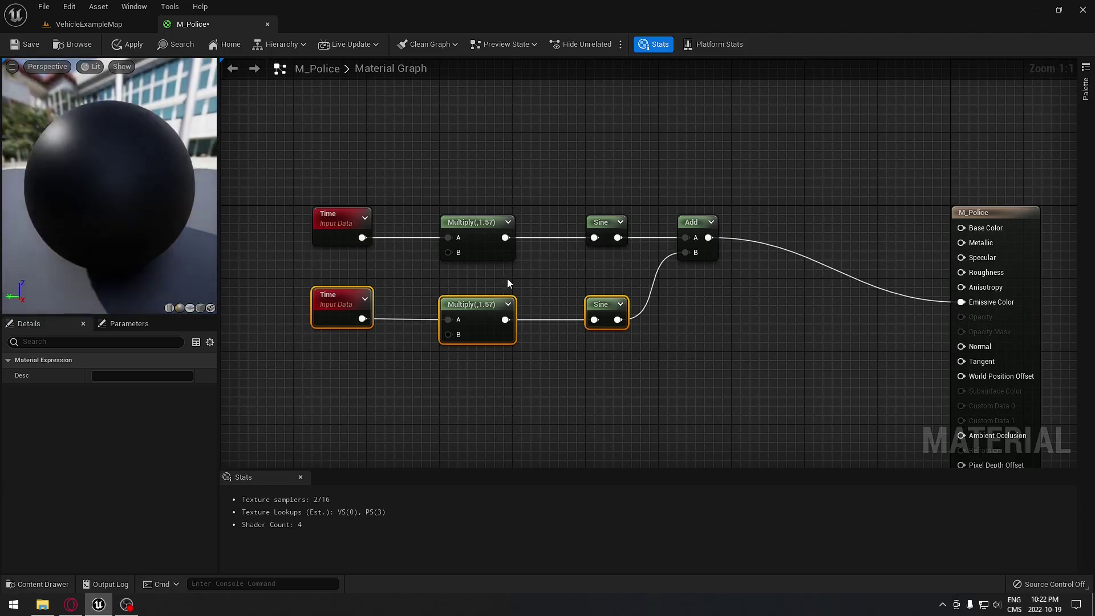
Step: Set the period of the lower Sine node to 0.3
{"action": "left_click", "coordinate": [605, 311]}
{"action": "left_click", "coordinate": [137, 376]}
{"action": "type", "text": "0.9"}
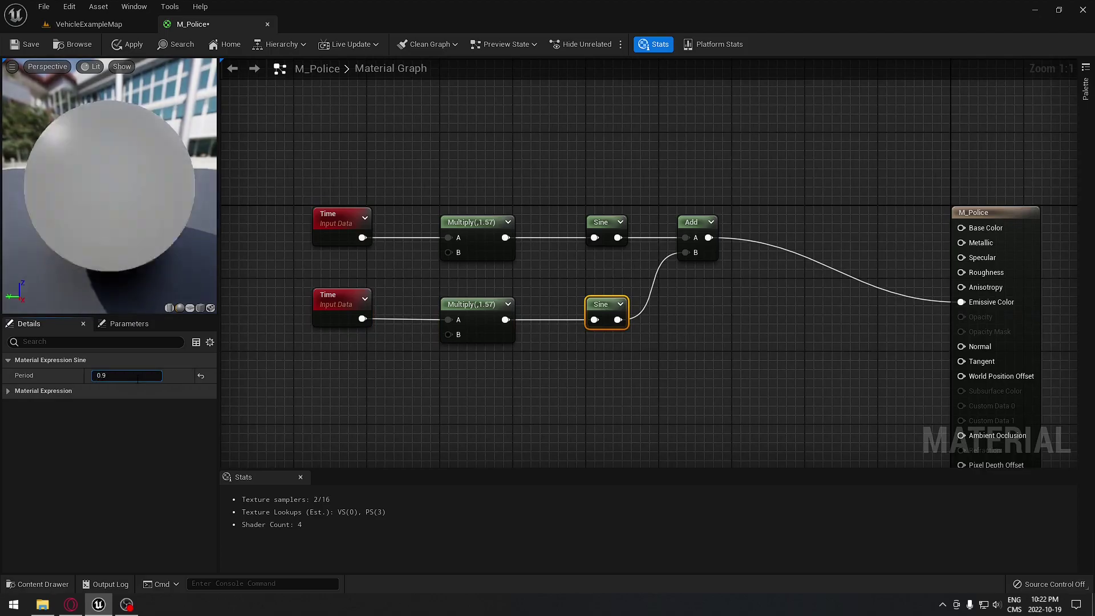
{"action": "key", "text": "BackSpace"}
{"action": "type", "text": "3"}
{"action": "key", "text": "Return"}
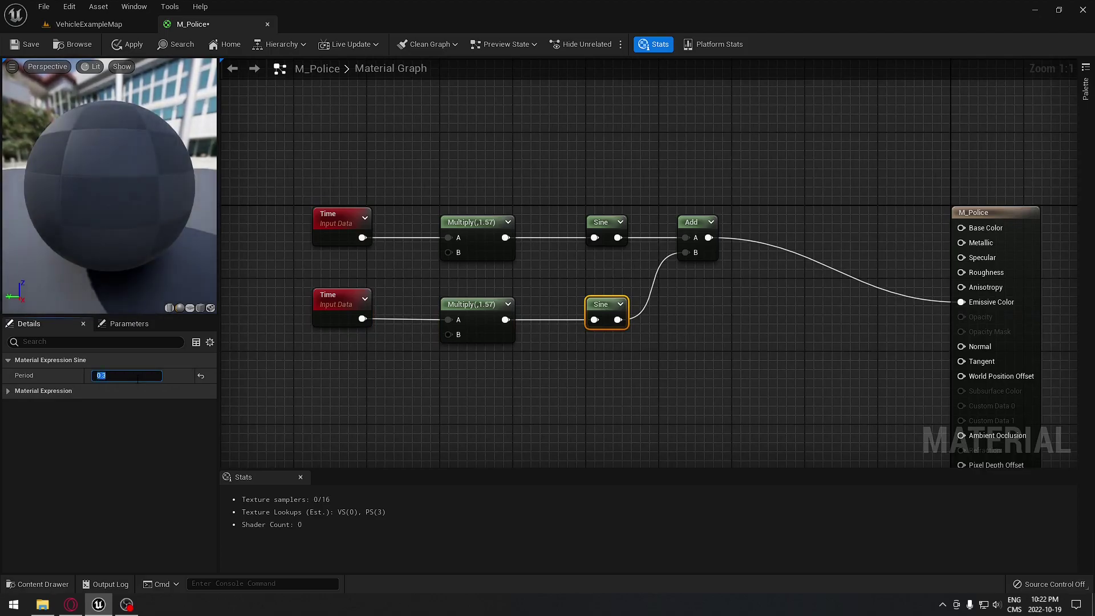
{"action": "left_click", "coordinate": [385, 423]}
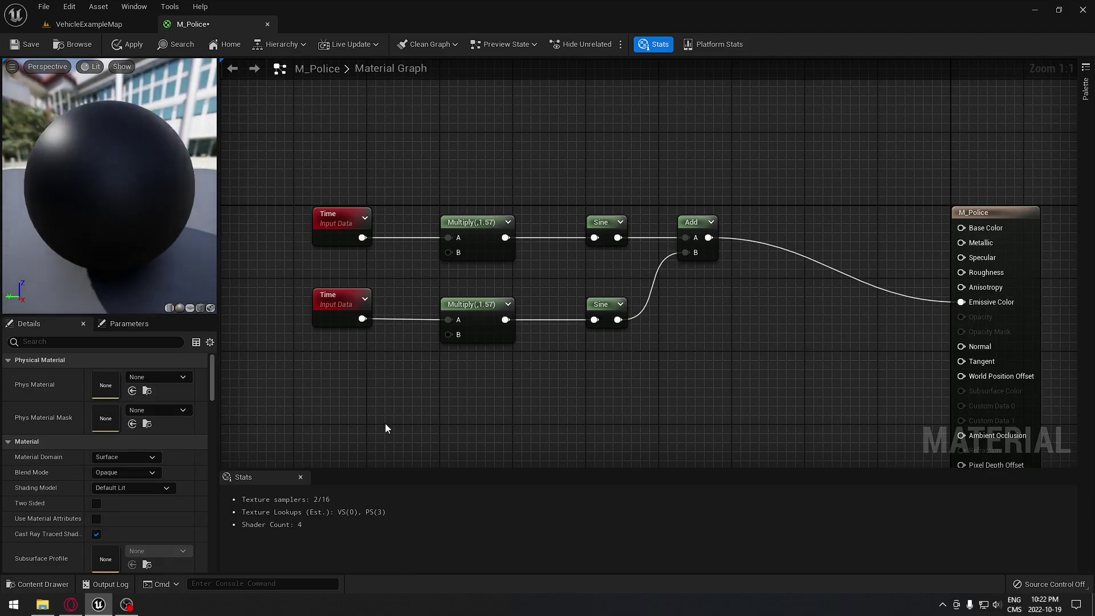
Step: Try a period of 0.9 on the lower Sine node and set it back to 0.3
{"action": "left_click", "coordinate": [605, 311]}
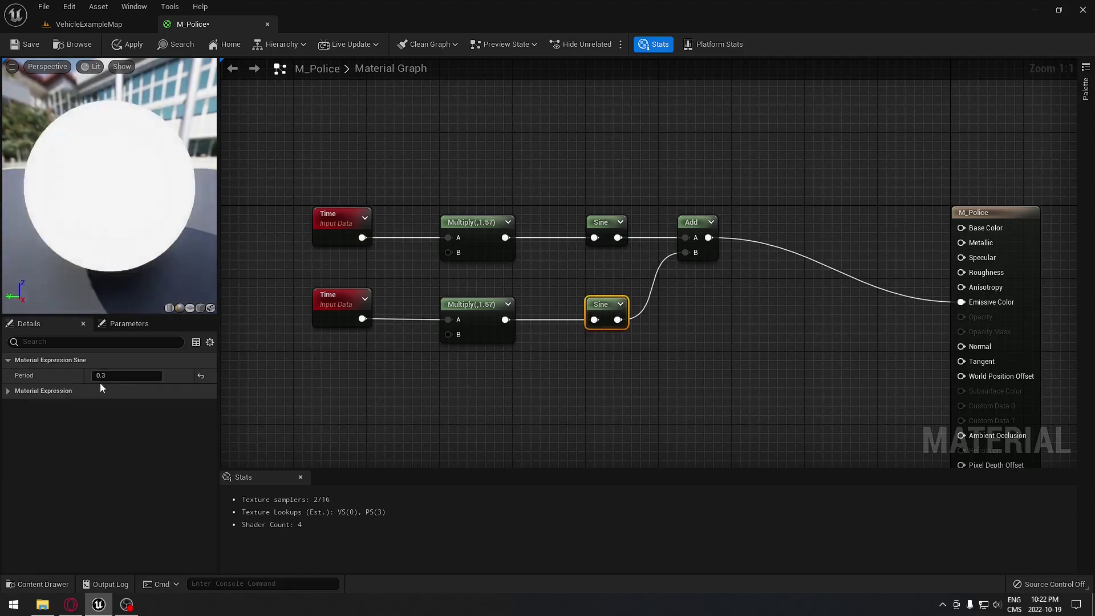
{"action": "left_click", "coordinate": [114, 376]}
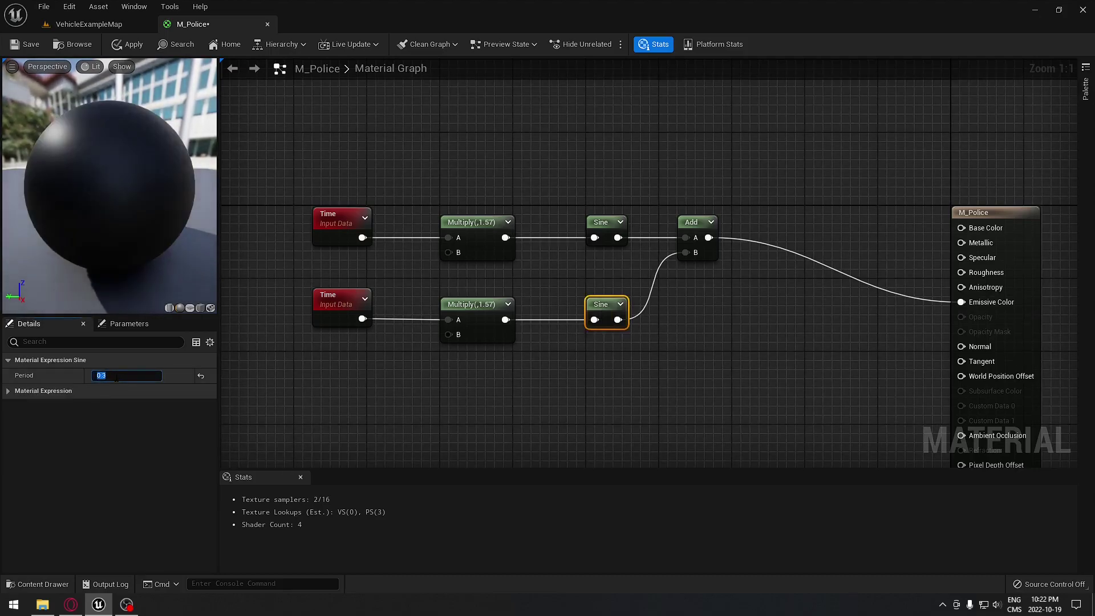
{"action": "key", "text": "BackSpace"}
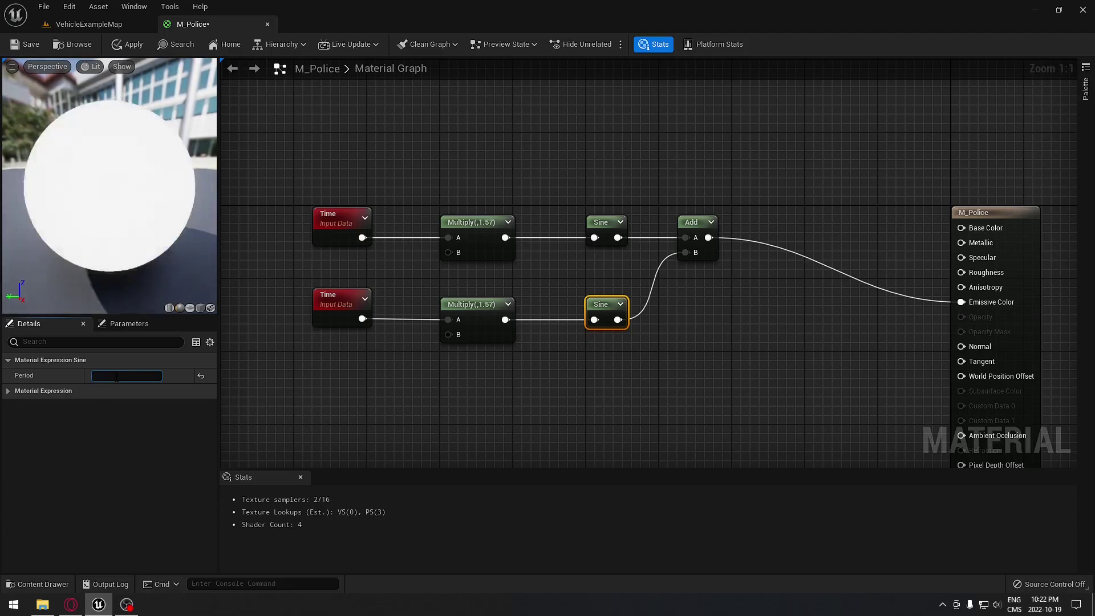
{"action": "key", "text": "Return"}
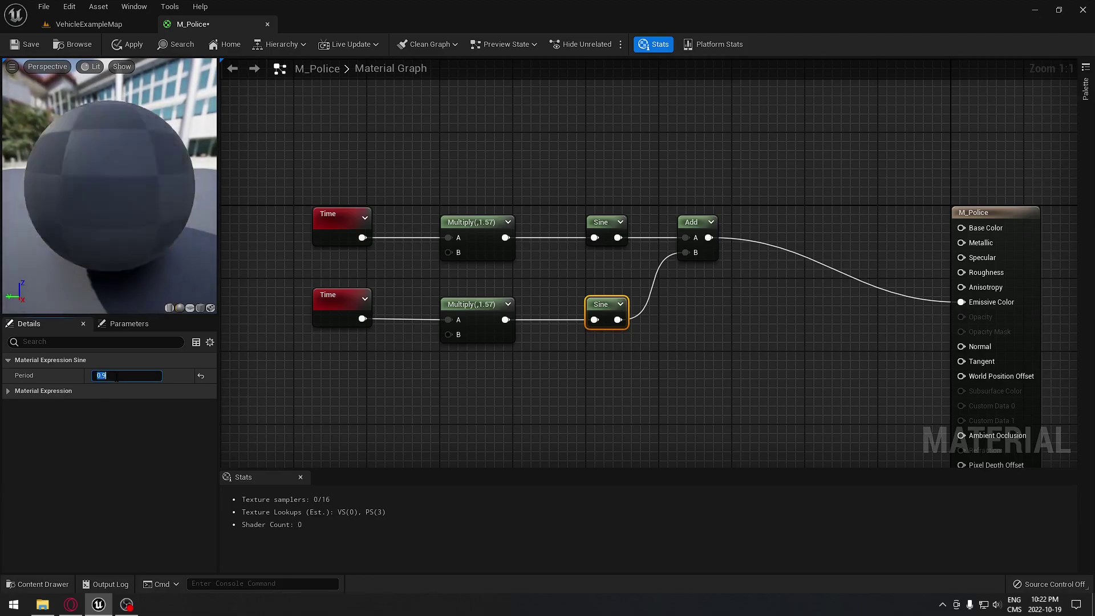
{"action": "type", "text": "0.3"}
{"action": "left_click", "coordinate": [370, 385]}
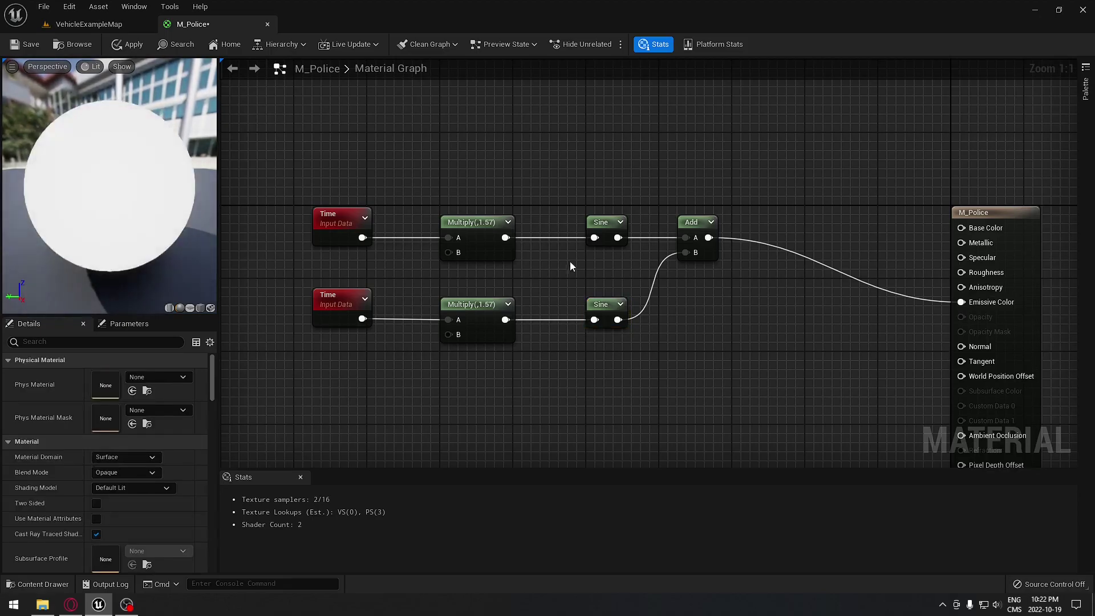
Step: Compare the period settings of the upper and lower Sine nodes
{"action": "left_click", "coordinate": [602, 227]}
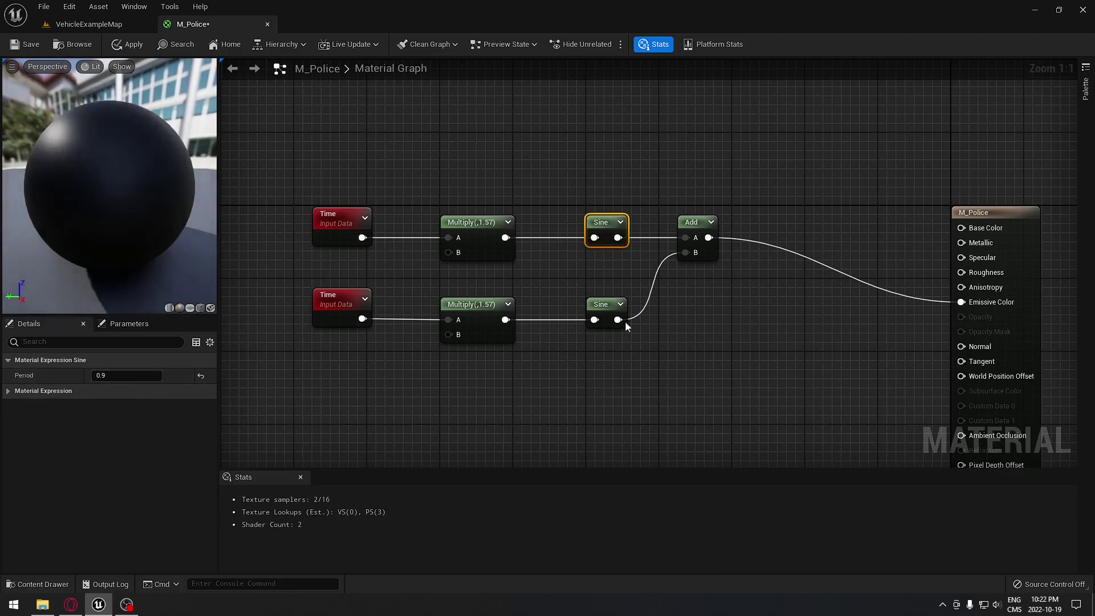
{"action": "left_click", "coordinate": [604, 313]}
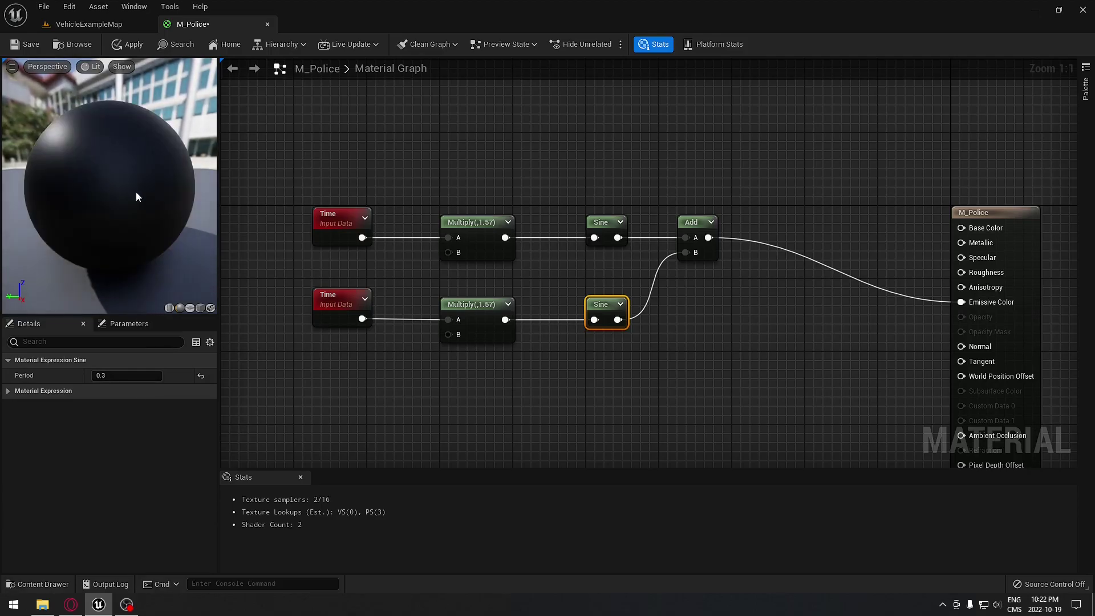
{"action": "mouse_move", "coordinate": [120, 375]}
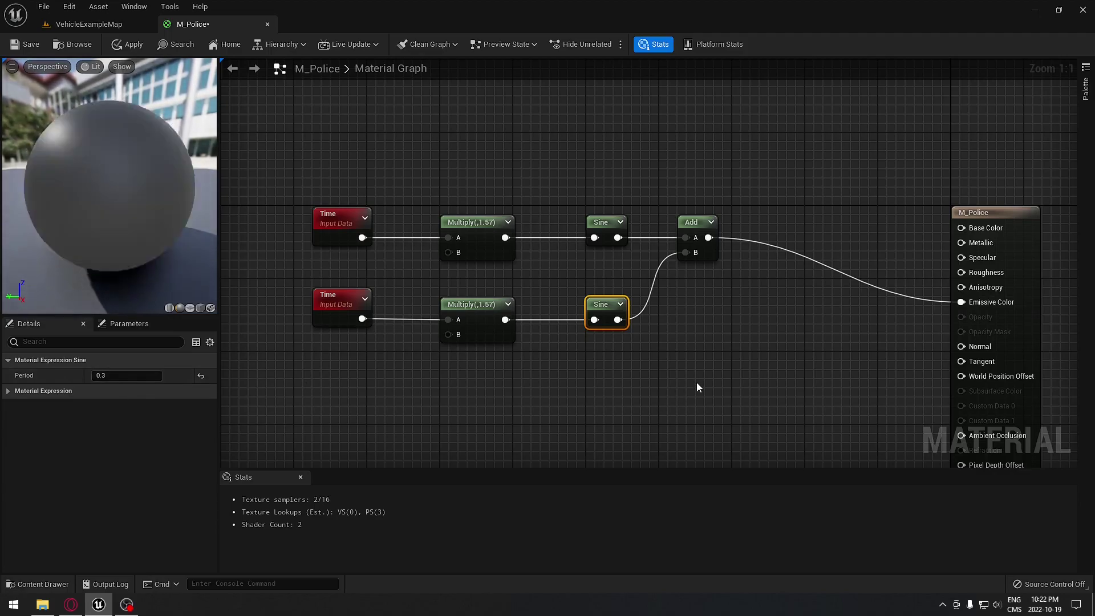
Step: Move the M_Police result node farther from the graph and break its Emissive Color connection
{"action": "right_click_drag", "start_coordinate": [696, 384], "coordinate": [511, 356]}
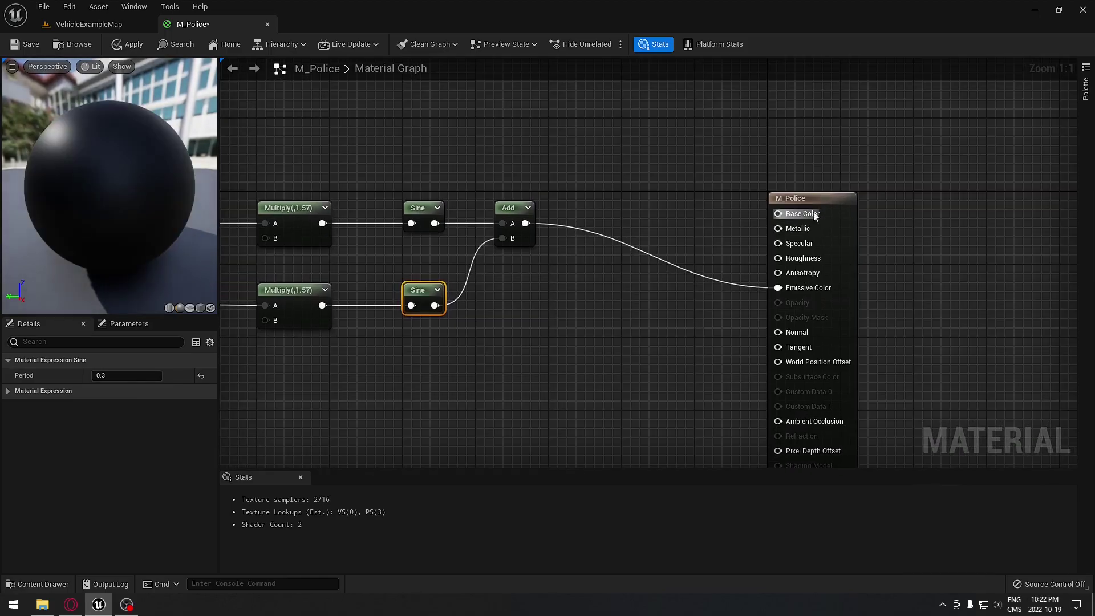
{"action": "left_click_drag", "start_coordinate": [803, 199], "coordinate": [946, 201]}
{"action": "left_click", "coordinate": [890, 289], "text": "alt"}
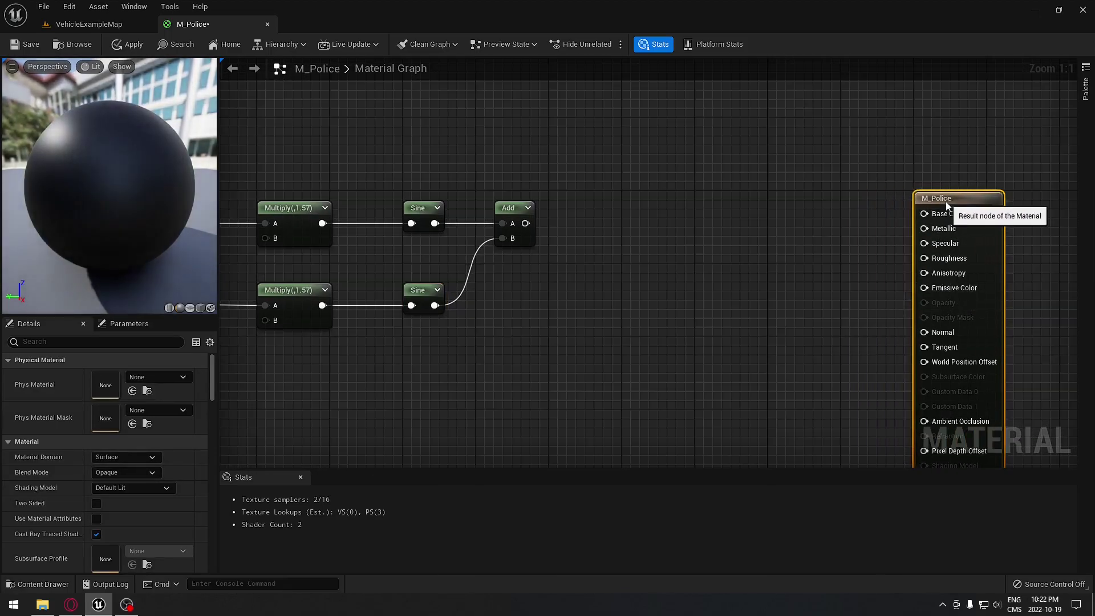
Step: Add a Multiply node fed by the Add output, align it with the row, and move the result node farther away
{"action": "left_click_drag", "start_coordinate": [525, 223], "coordinate": [633, 220]}
{"action": "type", "text": "multiply"}
{"action": "key", "text": "Return"}
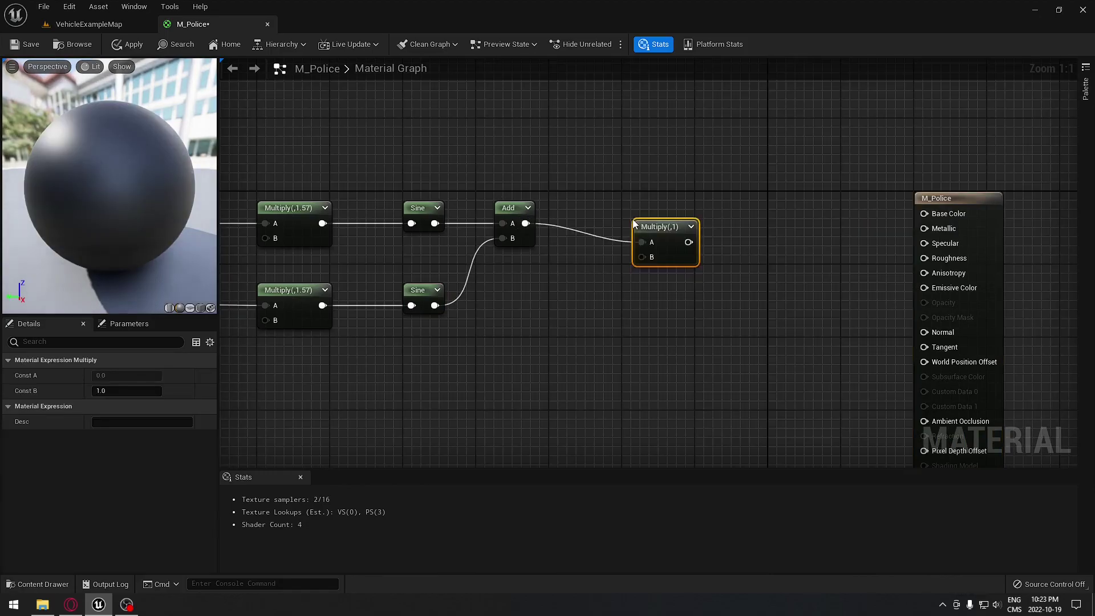
{"action": "left_click_drag", "start_coordinate": [687, 219], "coordinate": [685, 216]}
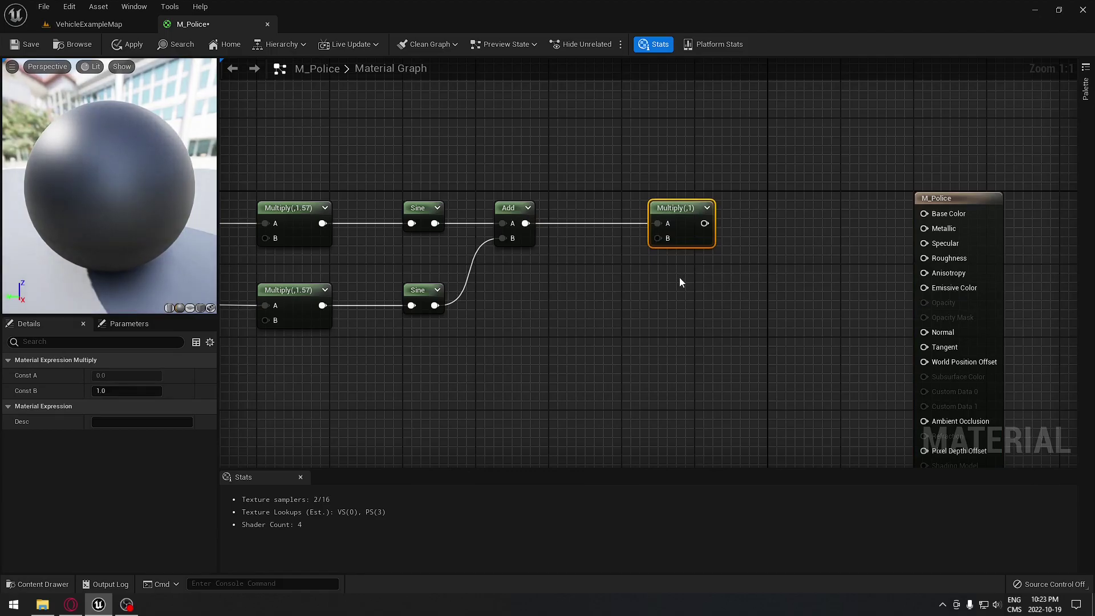
{"action": "left_click_drag", "start_coordinate": [1002, 204], "coordinate": [1059, 201]}
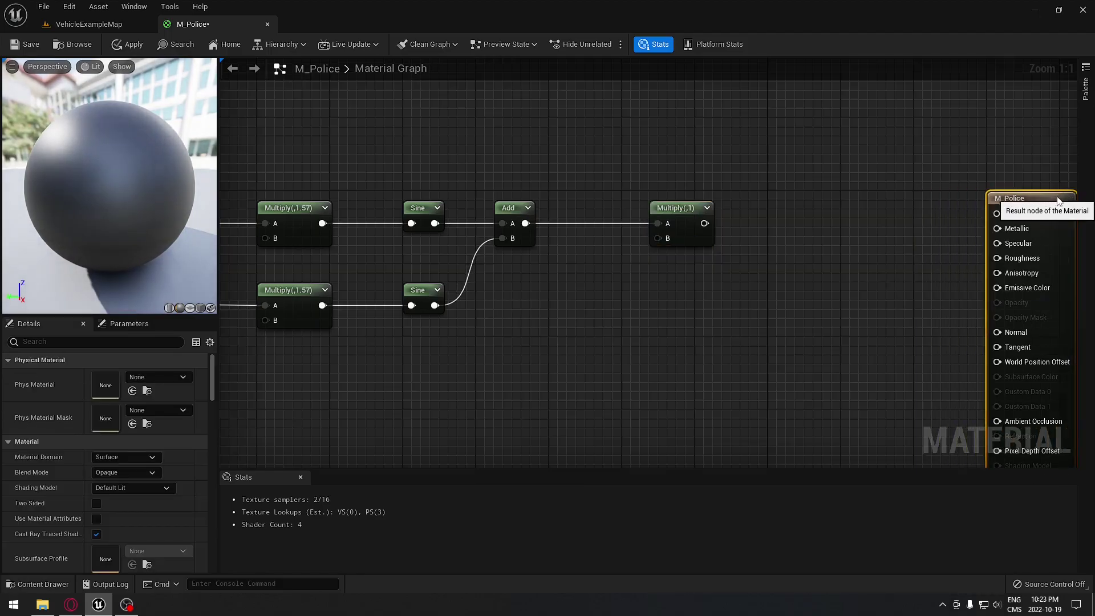
{"action": "right_click", "coordinate": [701, 315]}
{"action": "left_click", "coordinate": [517, 298]}
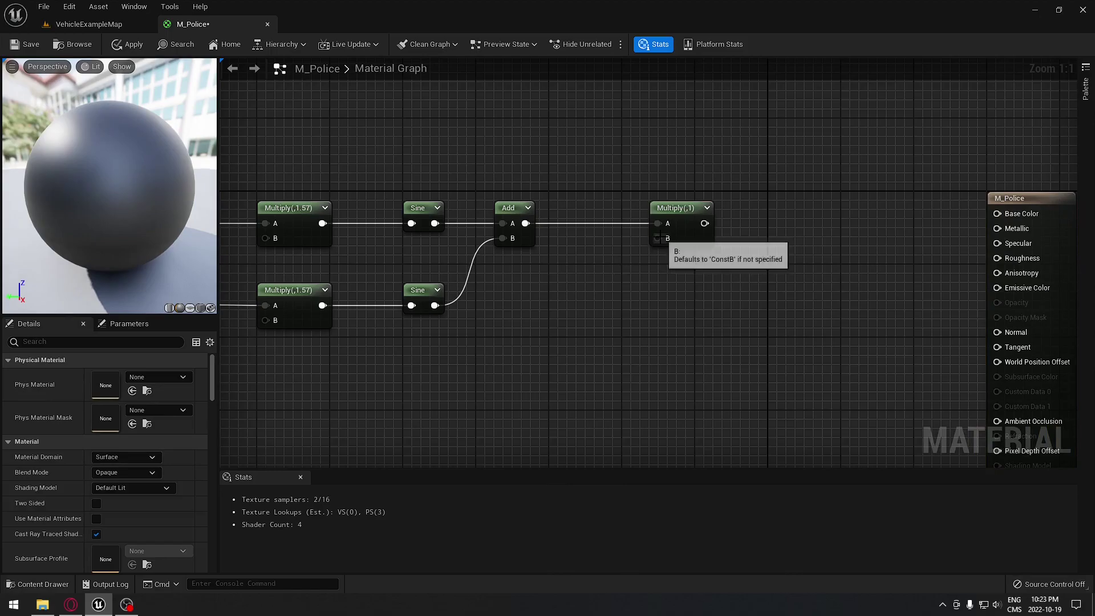
Step: Feed the new Multiply's B input from a second Multiply node, and connect a new Constant3Vector to that node's A input
{"action": "left_click_drag", "start_coordinate": [657, 238], "coordinate": [615, 280]}
{"action": "type", "text": "multiply"}
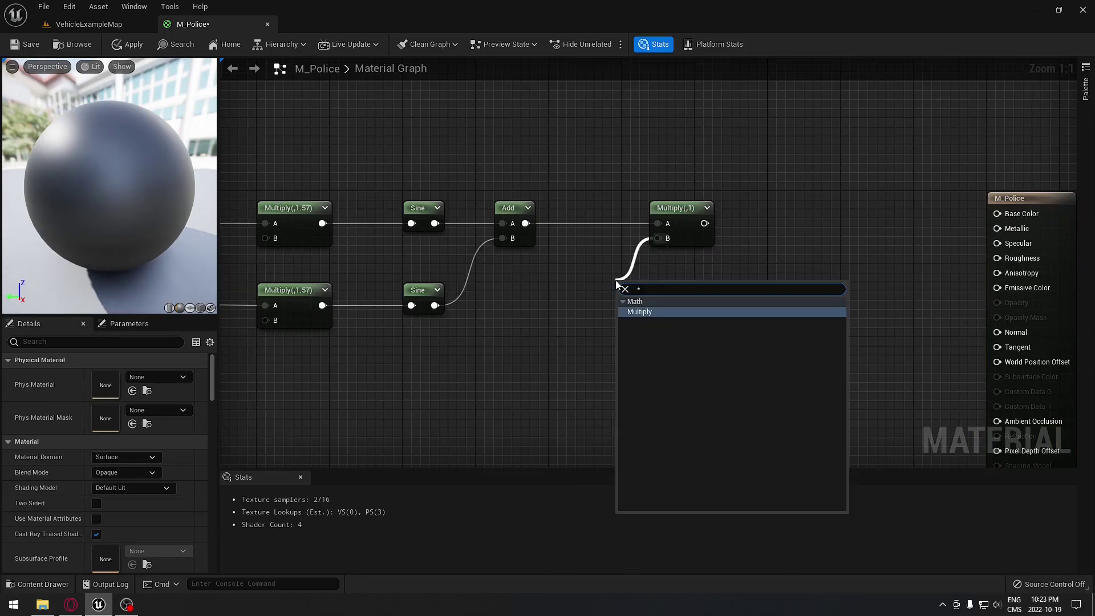
{"action": "key", "text": "Return"}
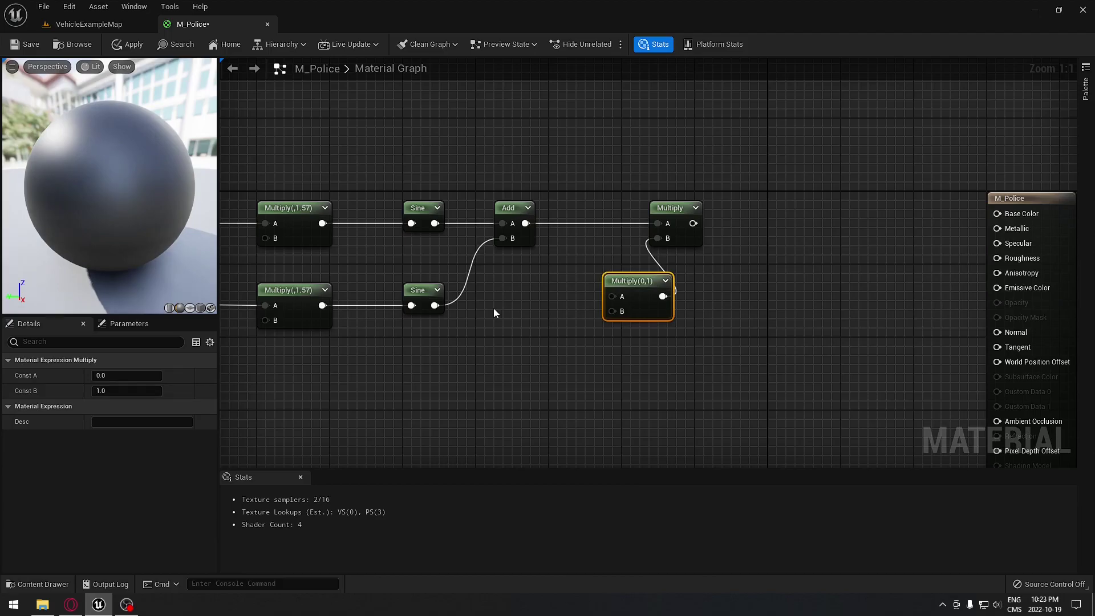
{"action": "left_click", "coordinate": [494, 308]}
{"action": "left_click_drag", "start_coordinate": [556, 315], "coordinate": [612, 297]}
{"action": "left_click_drag", "start_coordinate": [512, 342], "coordinate": [522, 324]}
Step: Set the Constant3Vector's colour to pure blue with R 0, G 0 and B 1
{"action": "double_click", "coordinate": [522, 324]}
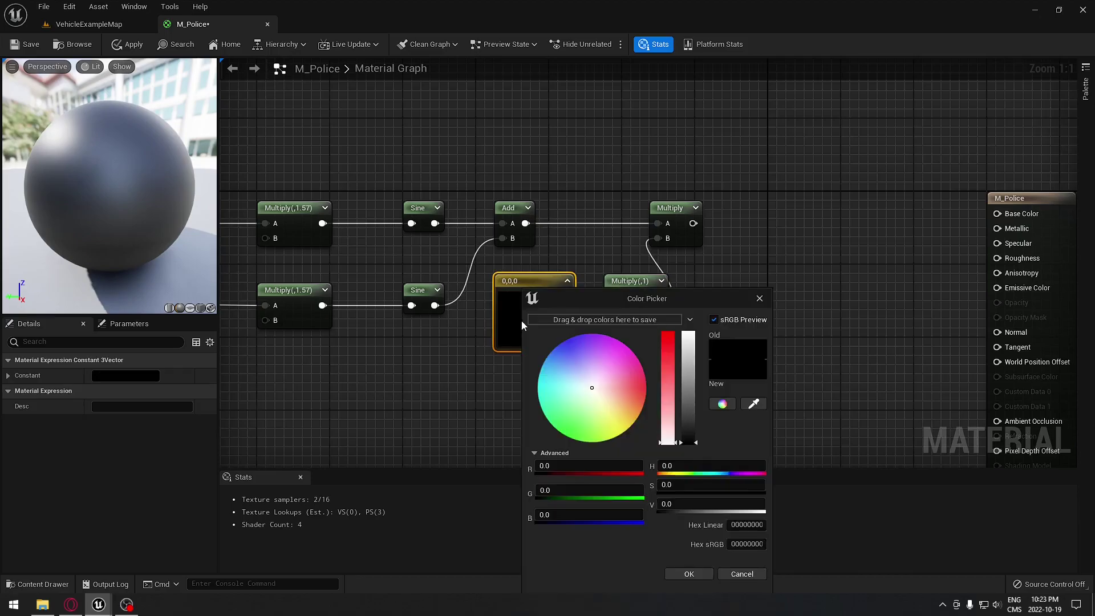
{"action": "left_click", "coordinate": [562, 342]}
{"action": "left_click_drag", "start_coordinate": [688, 422], "coordinate": [694, 302]}
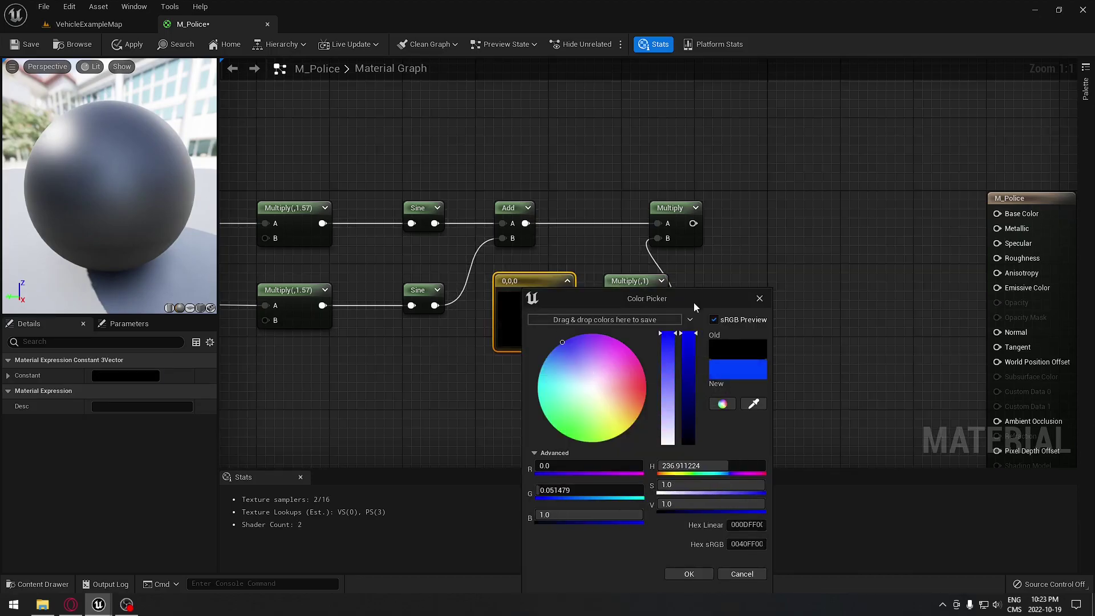
{"action": "type", "text": "0"}
{"action": "key", "text": "Return"}
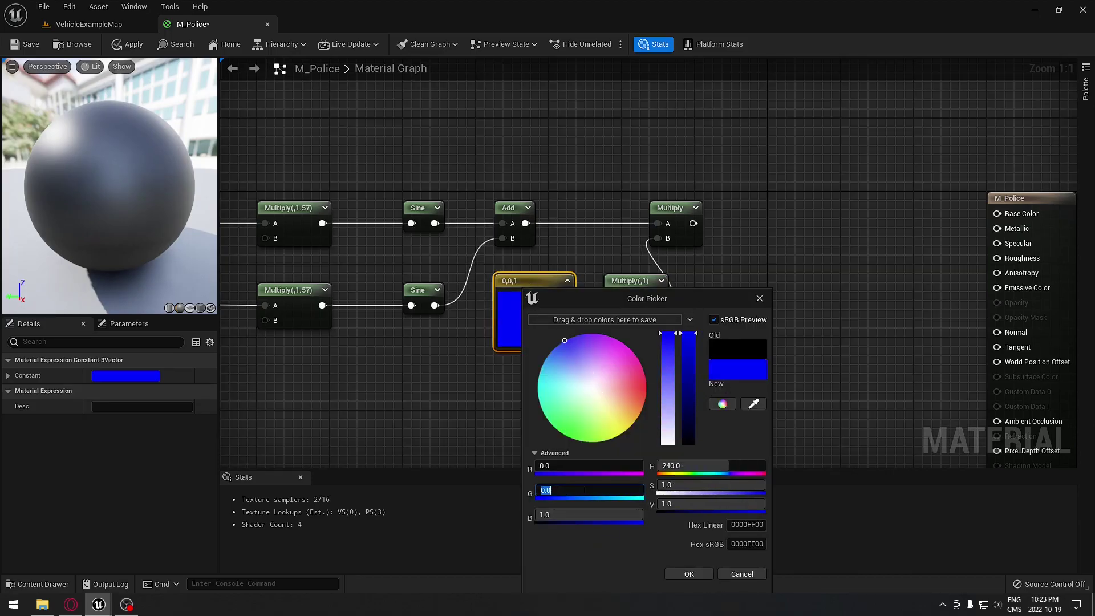
{"action": "left_click", "coordinate": [689, 574]}
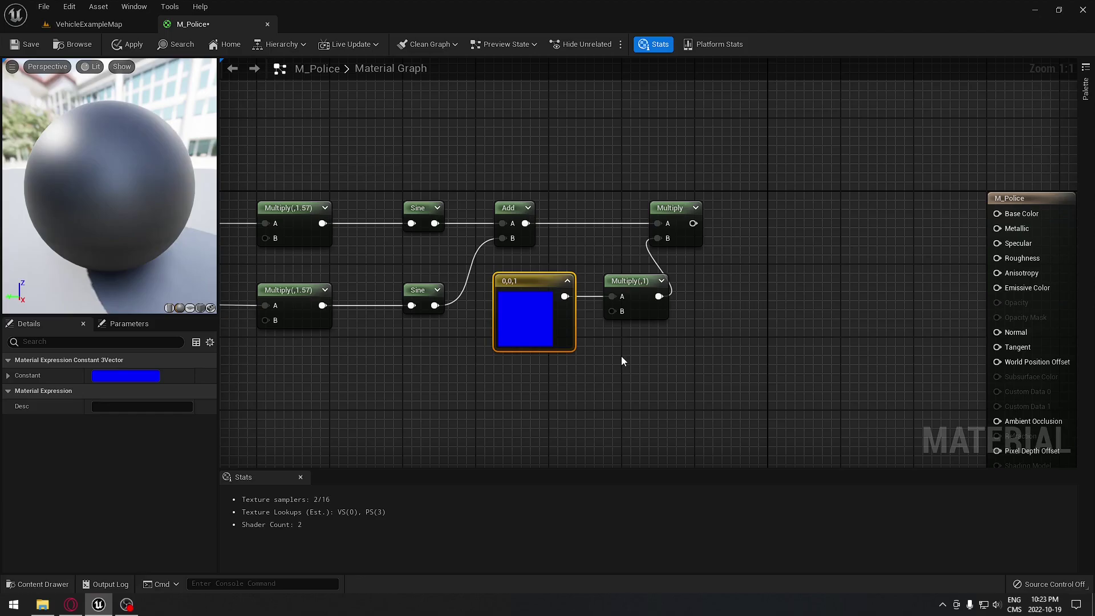
Step: Try the final Multiply output on Base Color with the blue colour's Multiply Const B at 20 and 50
{"action": "left_click", "coordinate": [634, 303]}
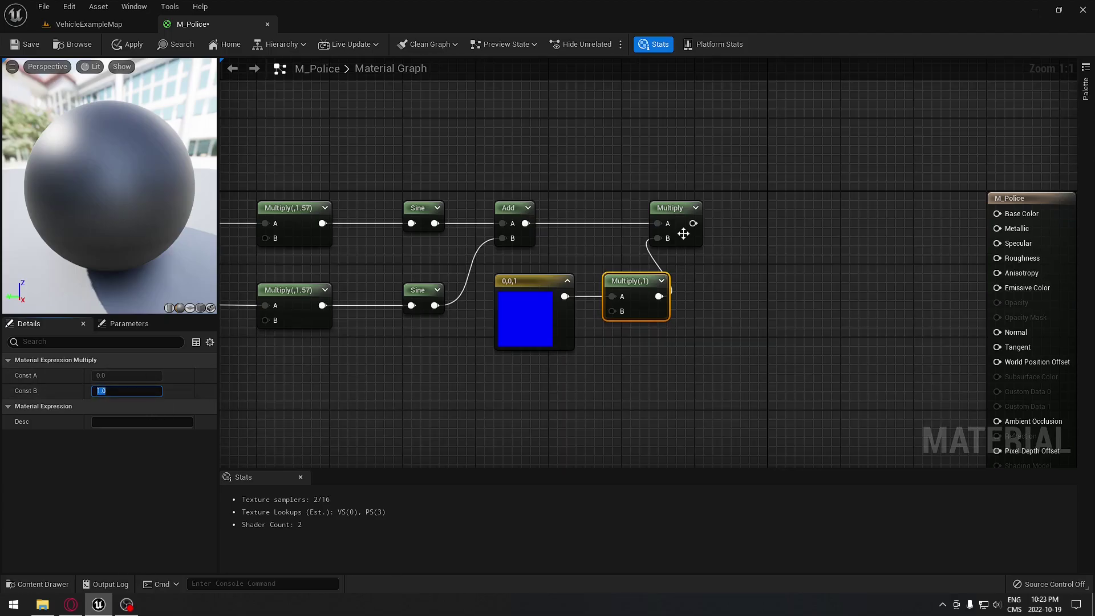
{"action": "left_click_drag", "start_coordinate": [693, 223], "coordinate": [997, 213]}
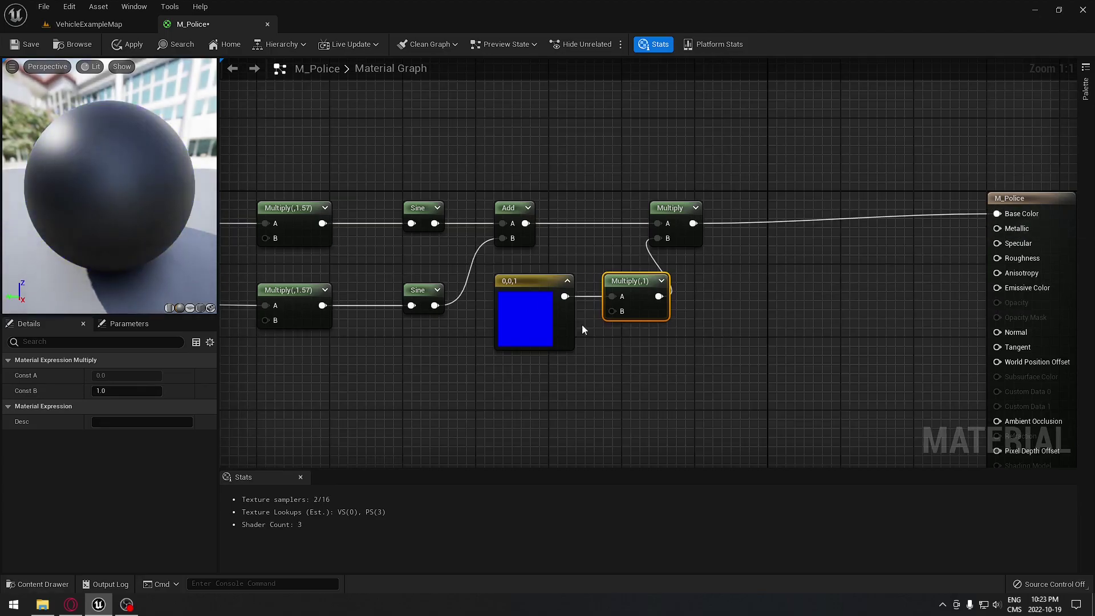
{"action": "left_click", "coordinate": [147, 389]}
{"action": "type", "text": "20"}
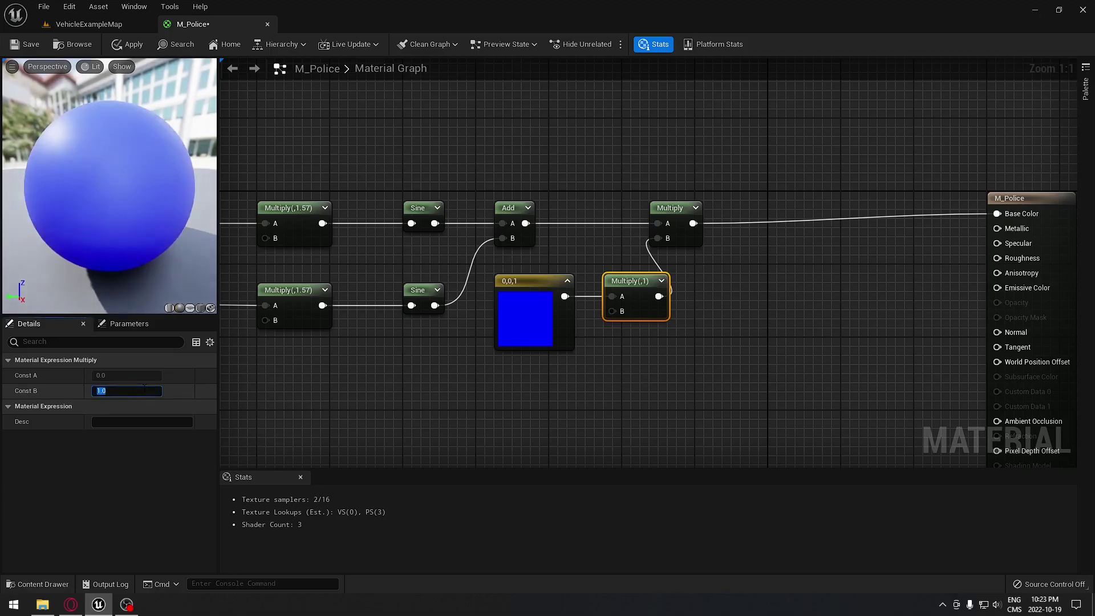
{"action": "key", "text": "Return"}
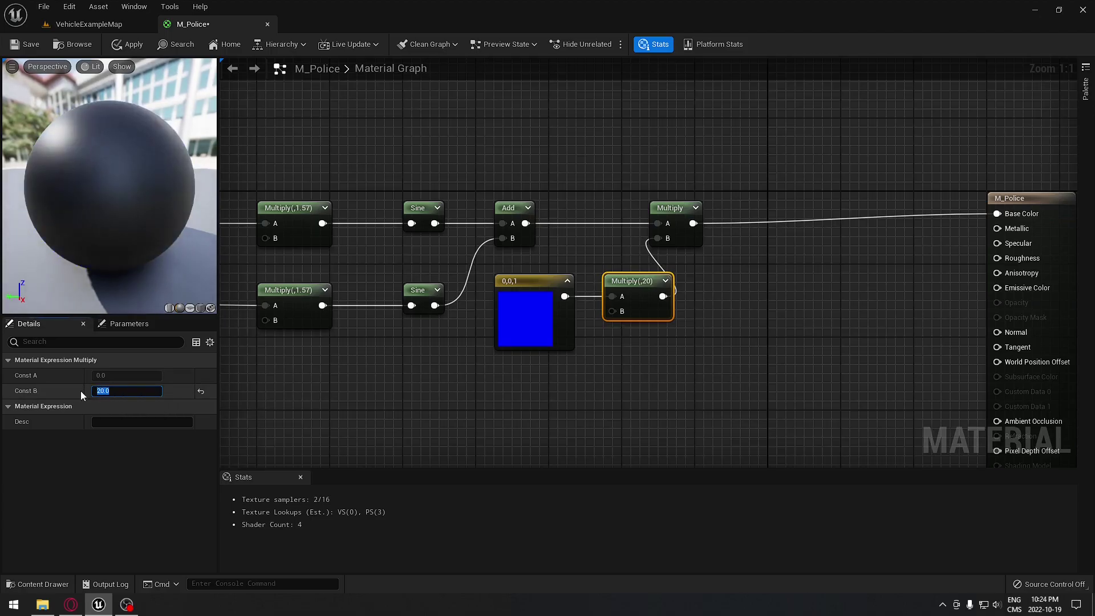
{"action": "key", "text": "Return"}
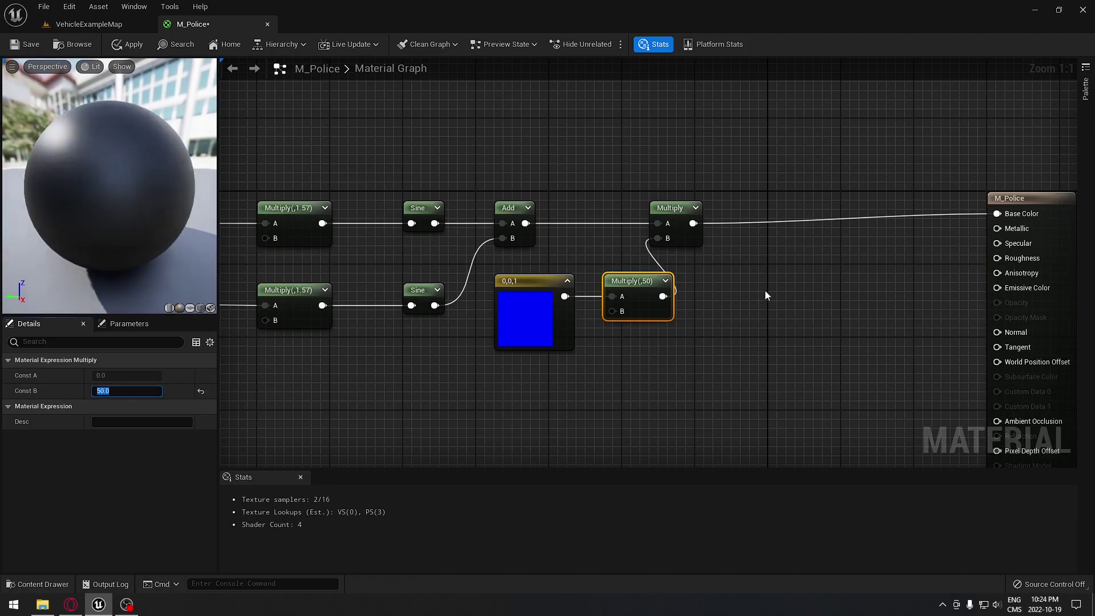
Step: Move the final Multiply's connection from Base Color to Emissive Color and set the blue colour's Multiply Const B to 1
{"action": "left_click", "coordinate": [998, 214], "text": "alt"}
{"action": "left_click_drag", "start_coordinate": [693, 222], "coordinate": [1015, 294]}
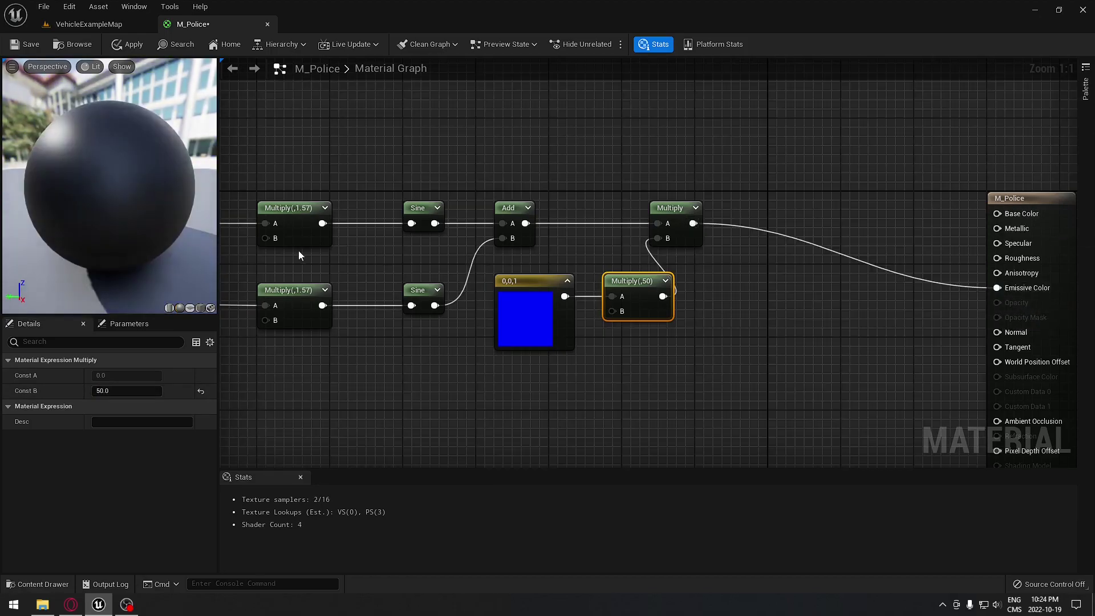
{"action": "left_click", "coordinate": [556, 335]}
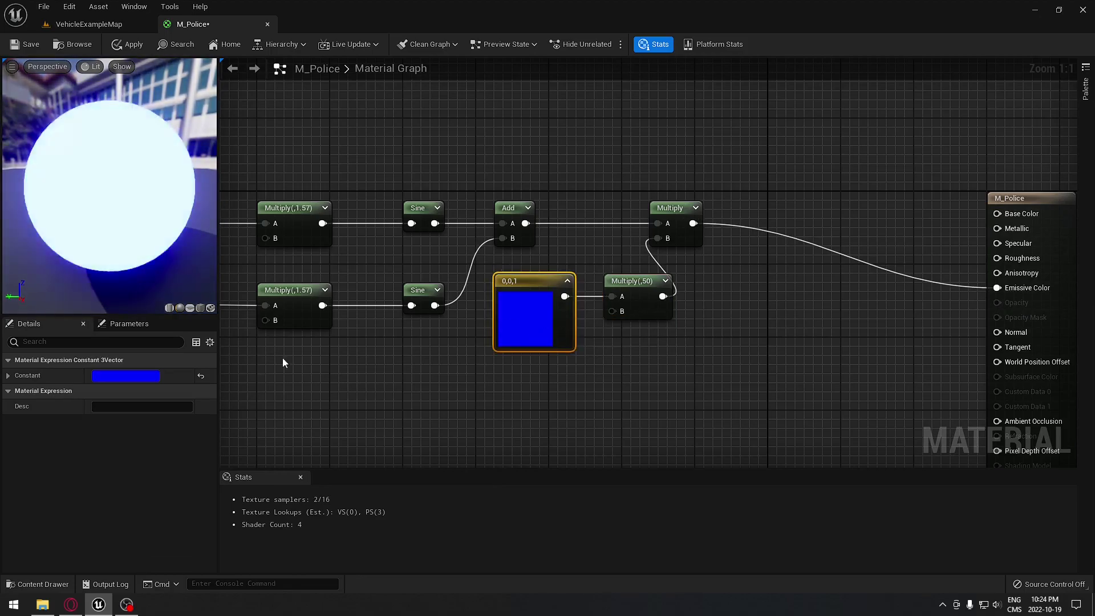
{"action": "left_click", "coordinate": [627, 318]}
{"action": "left_click", "coordinate": [126, 391]}
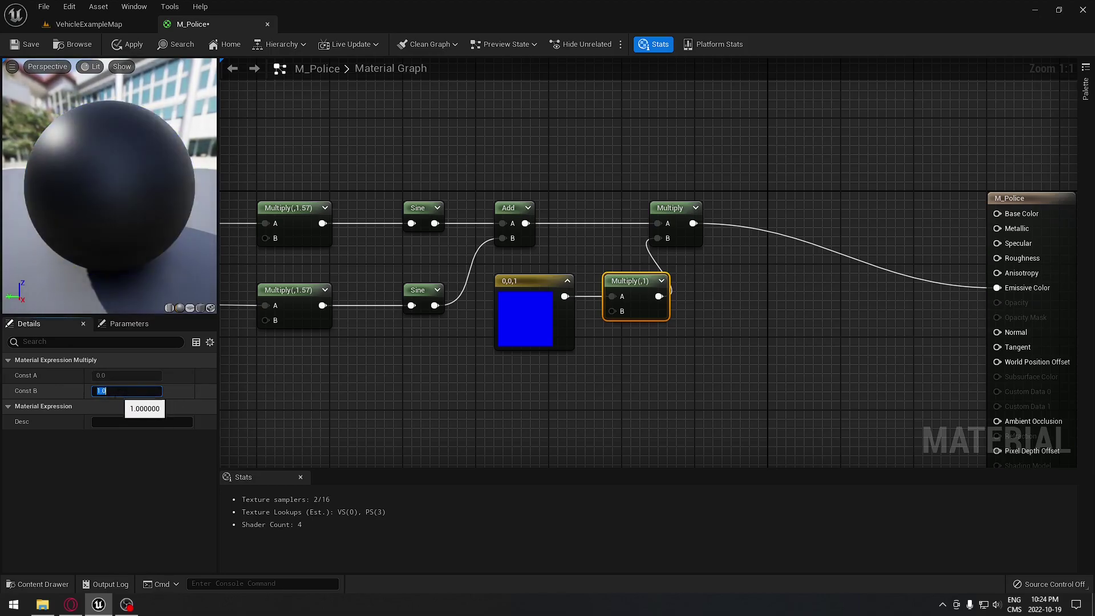
{"action": "right_click", "coordinate": [354, 389]}
{"action": "left_click", "coordinate": [600, 399]}
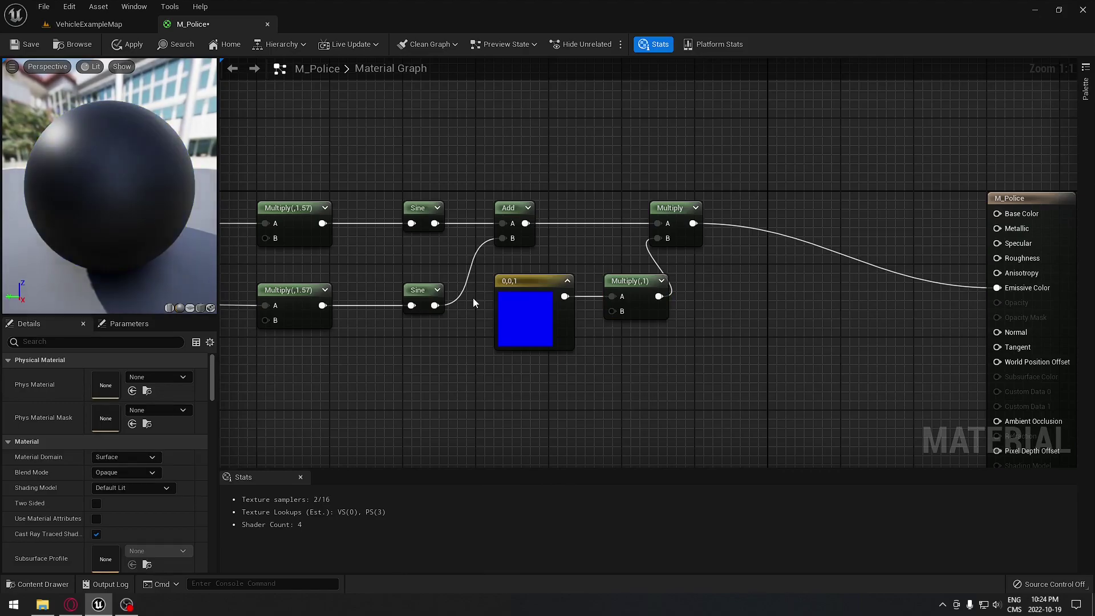
Step: Duplicate the whole blue flashing network, from both Time nodes through the final Multiply, into the empty space below it
{"action": "right_click_drag", "start_coordinate": [473, 303], "coordinate": [532, 284]}
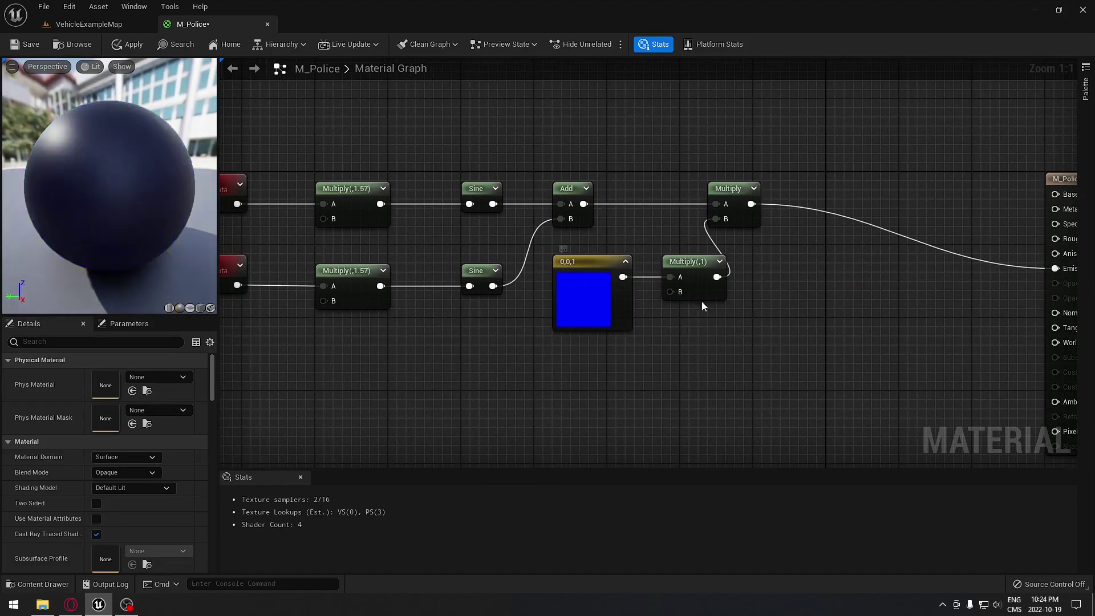
{"action": "right_click_drag", "start_coordinate": [702, 306], "coordinate": [606, 305]}
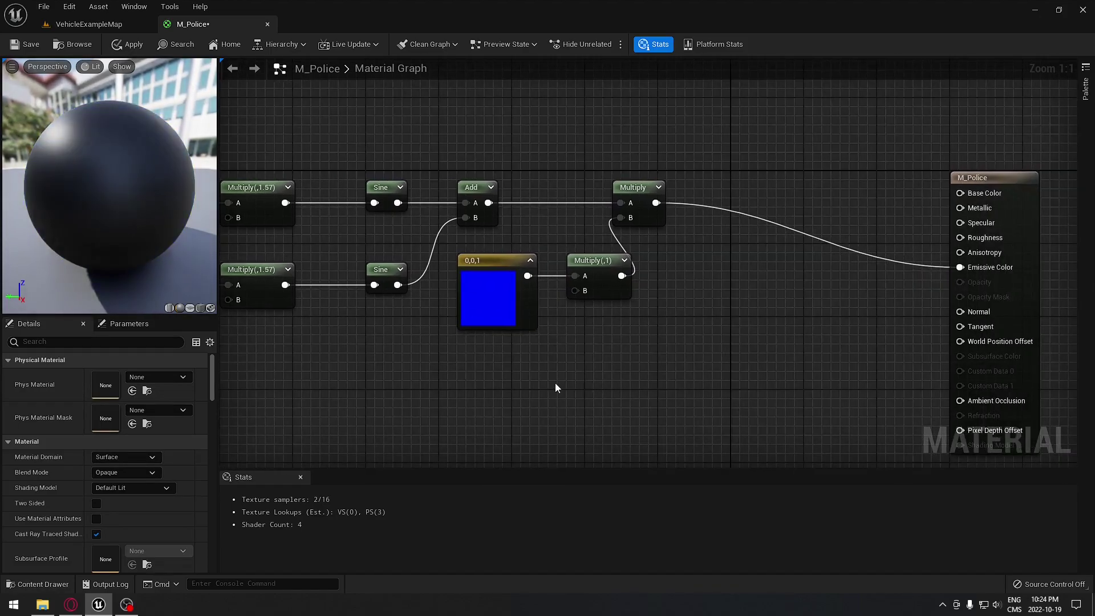
{"action": "right_click_drag", "start_coordinate": [556, 382], "coordinate": [662, 378]}
{"action": "right_click_drag", "start_coordinate": [533, 386], "coordinate": [589, 361]}
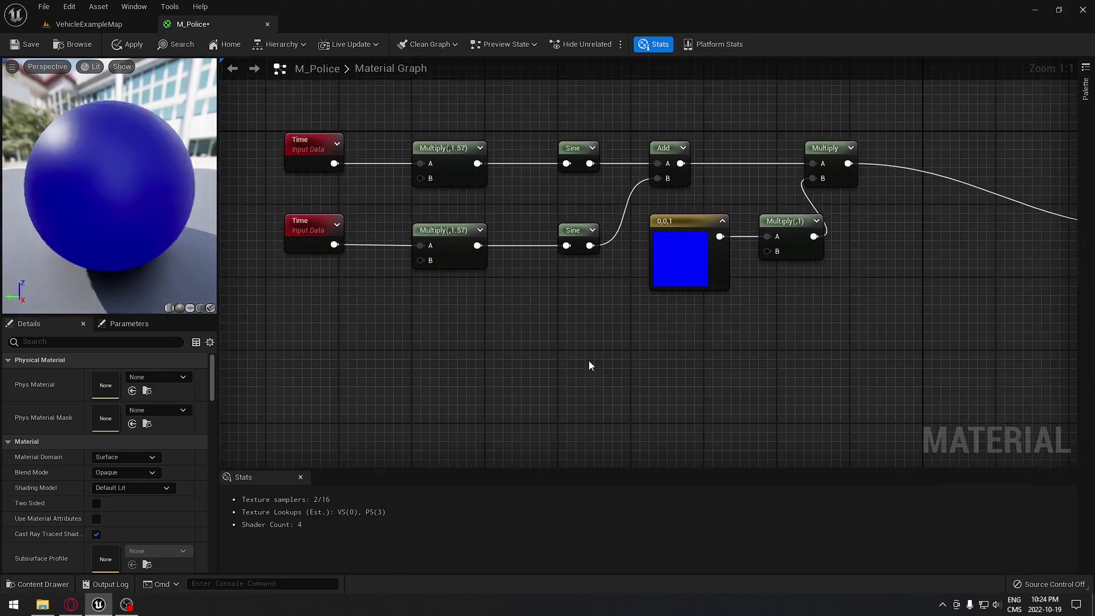
{"action": "right_click_drag", "start_coordinate": [453, 340], "coordinate": [438, 323]}
{"action": "left_click_drag", "start_coordinate": [265, 121], "coordinate": [893, 317]}
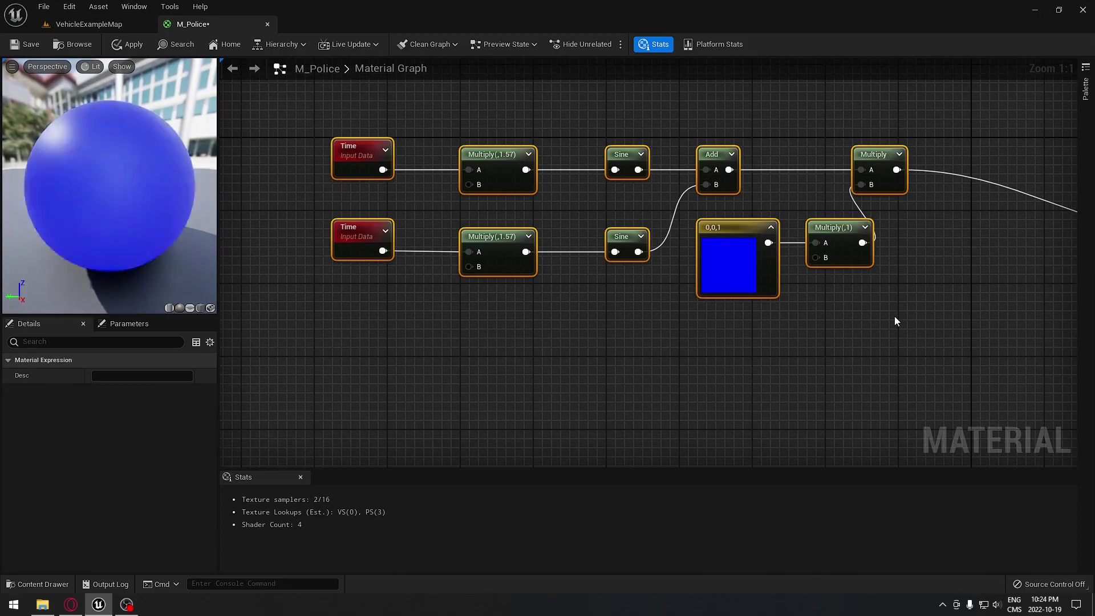
{"action": "key", "text": "ctrl+c"}
{"action": "right_click_drag", "start_coordinate": [633, 375], "coordinate": [635, 237]}
{"action": "key", "text": "ctrl+v"}
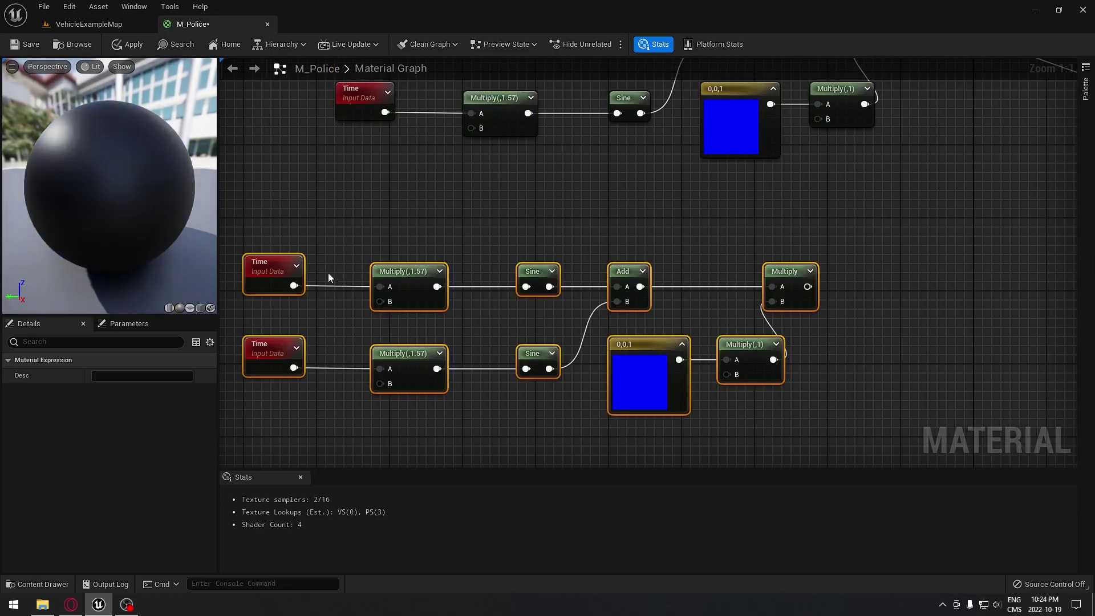
Step: Align the duplicated node network directly under the original one
{"action": "left_click_drag", "start_coordinate": [296, 262], "coordinate": [377, 278]}
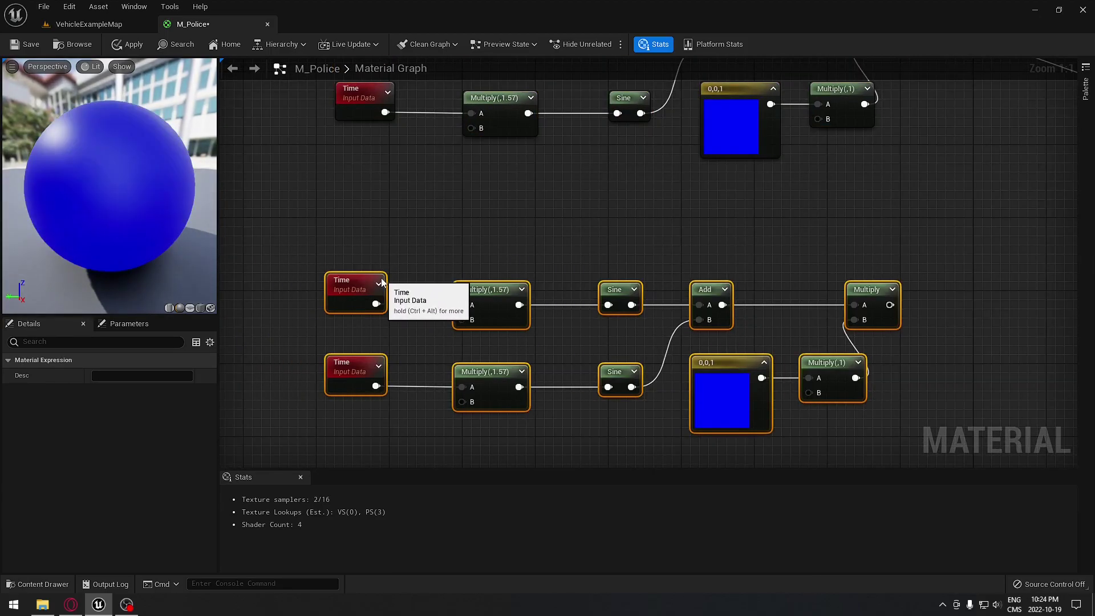
{"action": "left_click", "coordinate": [368, 274]}
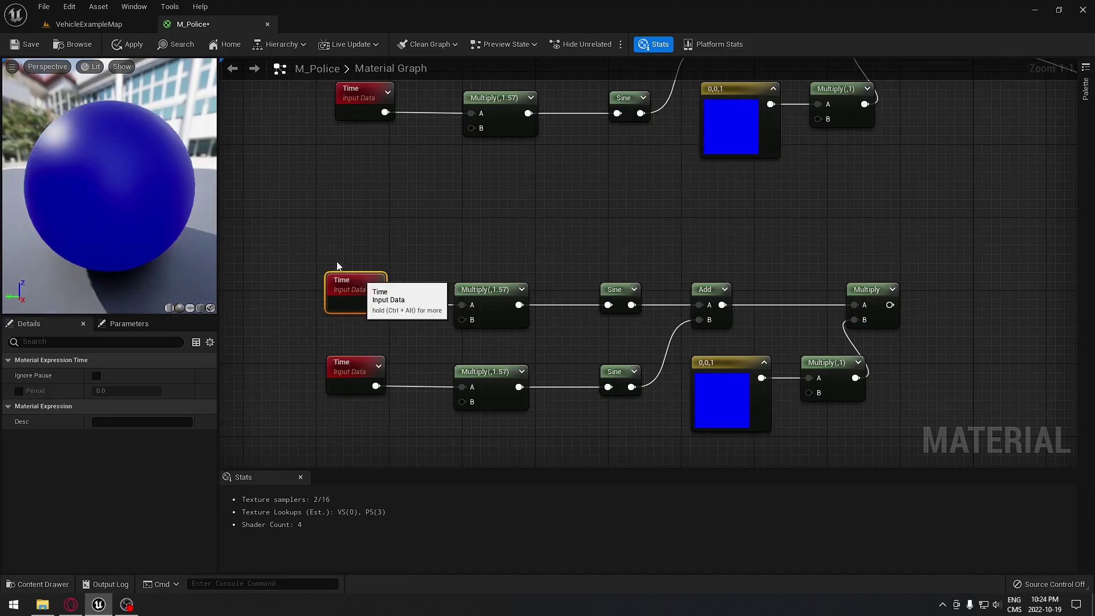
{"action": "left_click_drag", "start_coordinate": [315, 244], "coordinate": [953, 474]}
{"action": "left_click_drag", "start_coordinate": [351, 171], "coordinate": [360, 171]}
Step: Set the duplicated network's Constant3Vector colour to pure red with R 1, G 0 and B 0
{"action": "right_click_drag", "start_coordinate": [581, 111], "coordinate": [497, 300]}
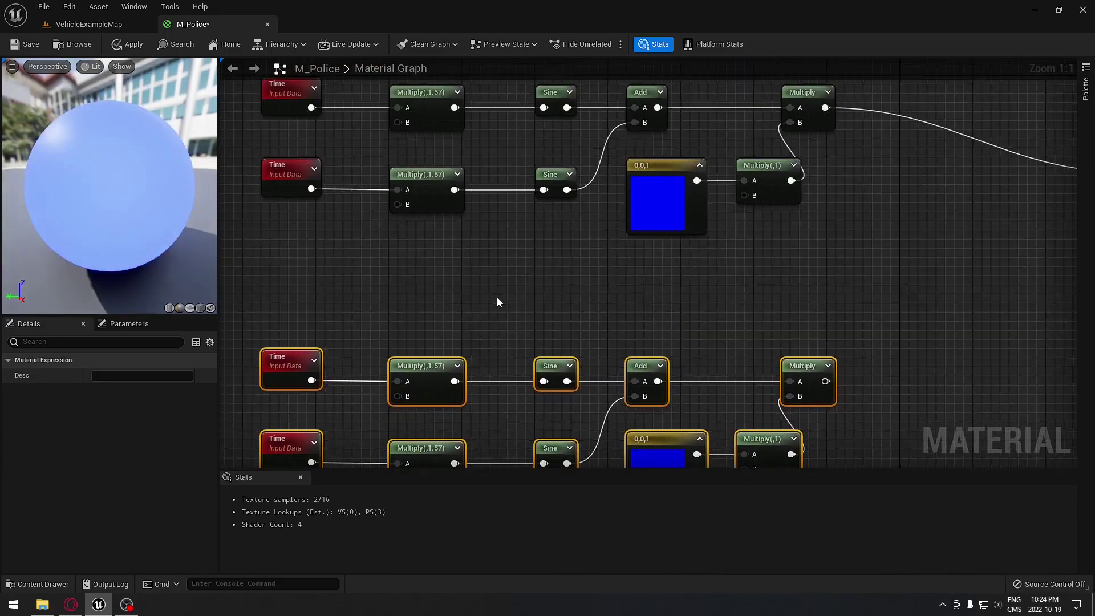
{"action": "double_click", "coordinate": [661, 455]}
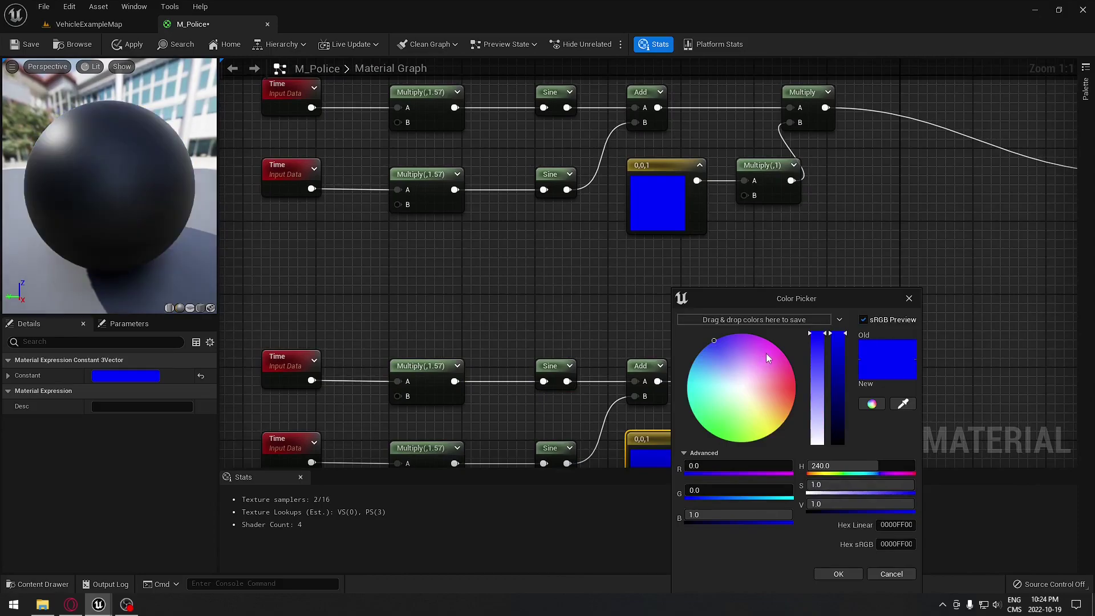
{"action": "left_click_drag", "start_coordinate": [765, 353], "coordinate": [842, 365]}
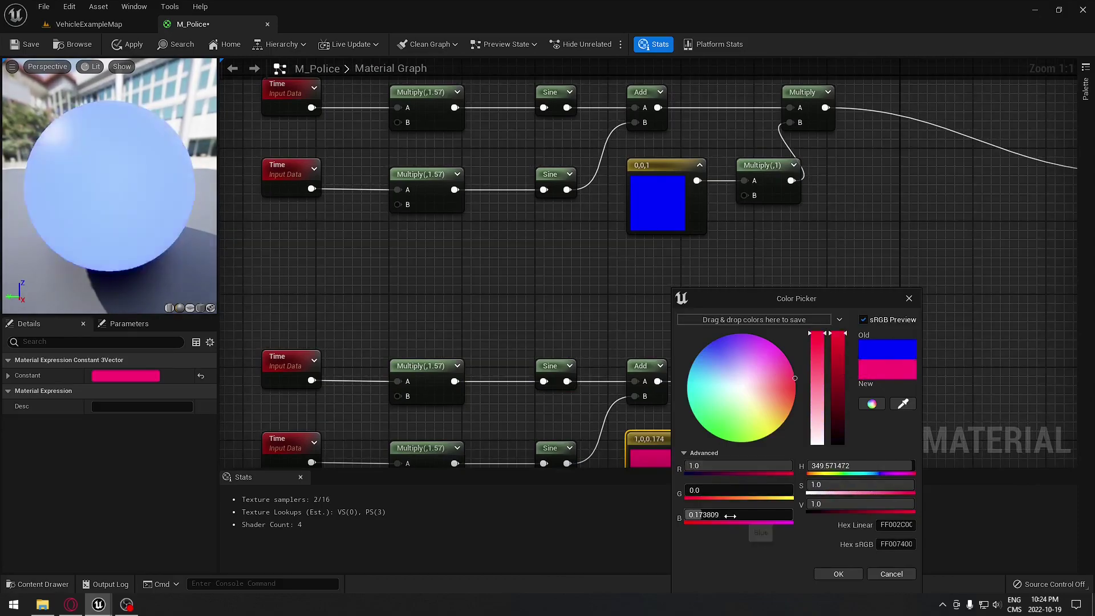
{"action": "key", "text": "Return"}
{"action": "left_click", "coordinate": [457, 315]}
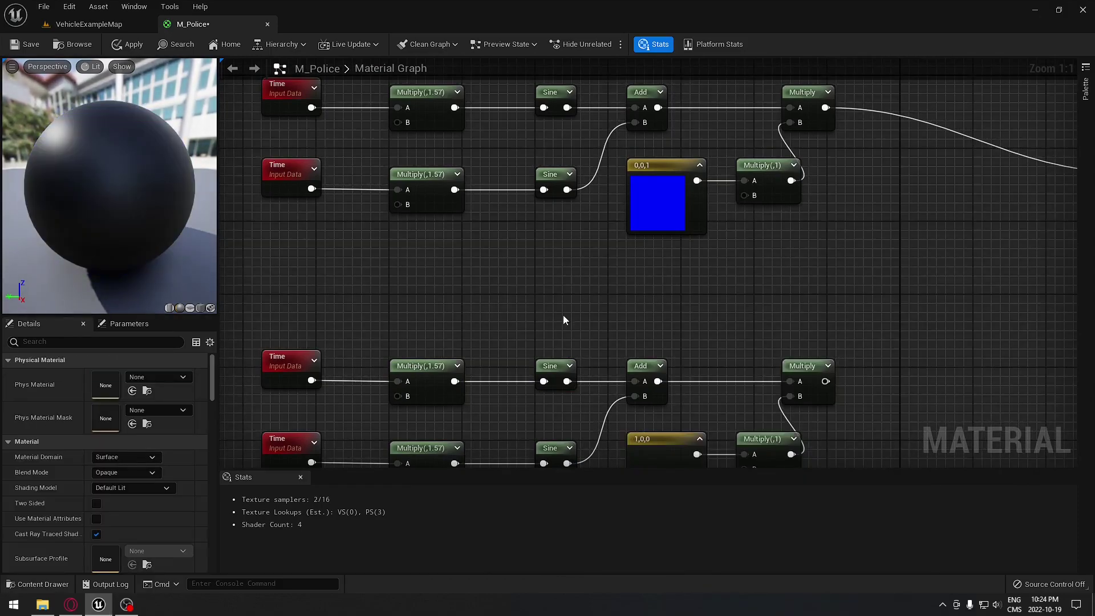
{"action": "right_click_drag", "start_coordinate": [566, 320], "coordinate": [333, 246]}
{"action": "right_click_drag", "start_coordinate": [608, 290], "coordinate": [528, 320]}
{"action": "right_click_drag", "start_coordinate": [491, 280], "coordinate": [492, 312]}
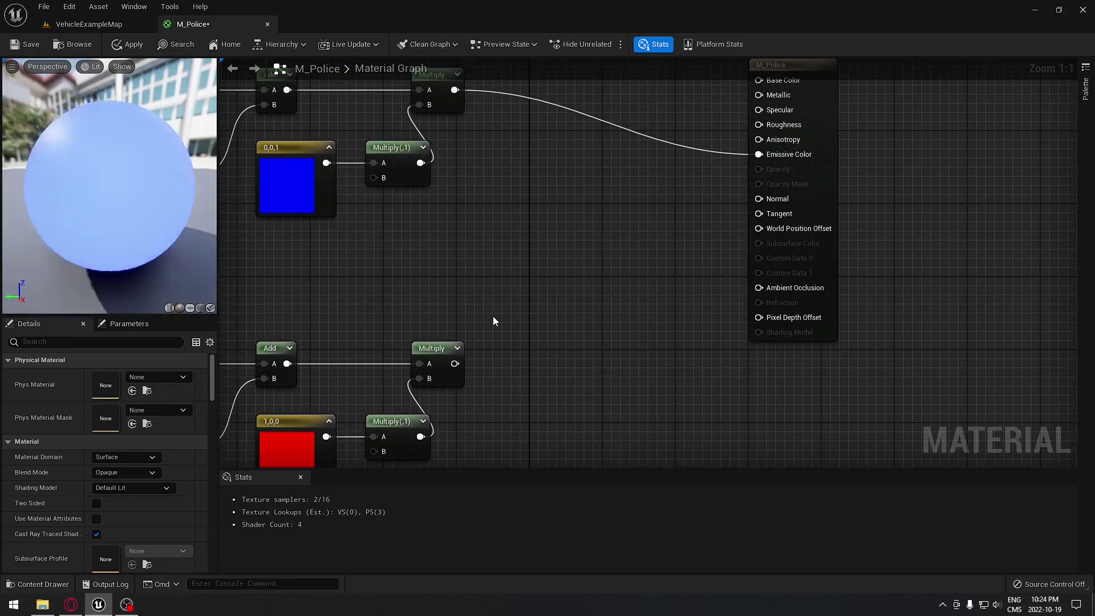
{"action": "left_click_drag", "start_coordinate": [453, 363], "coordinate": [570, 208]}
{"action": "type", "text": "ler"}
{"action": "key", "text": "Return"}
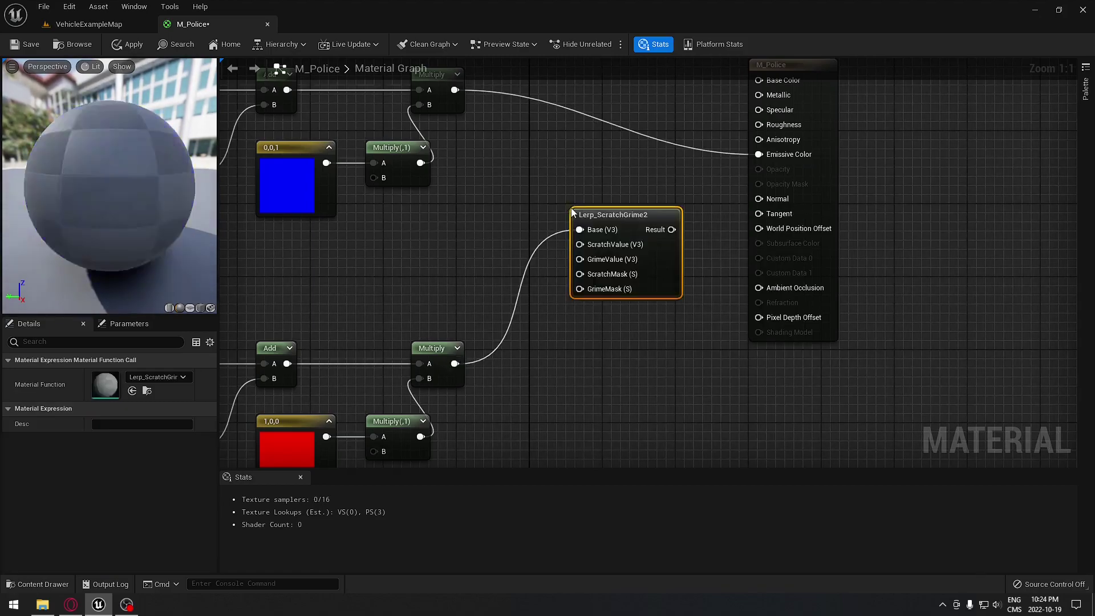
{"action": "key", "text": "Delete"}
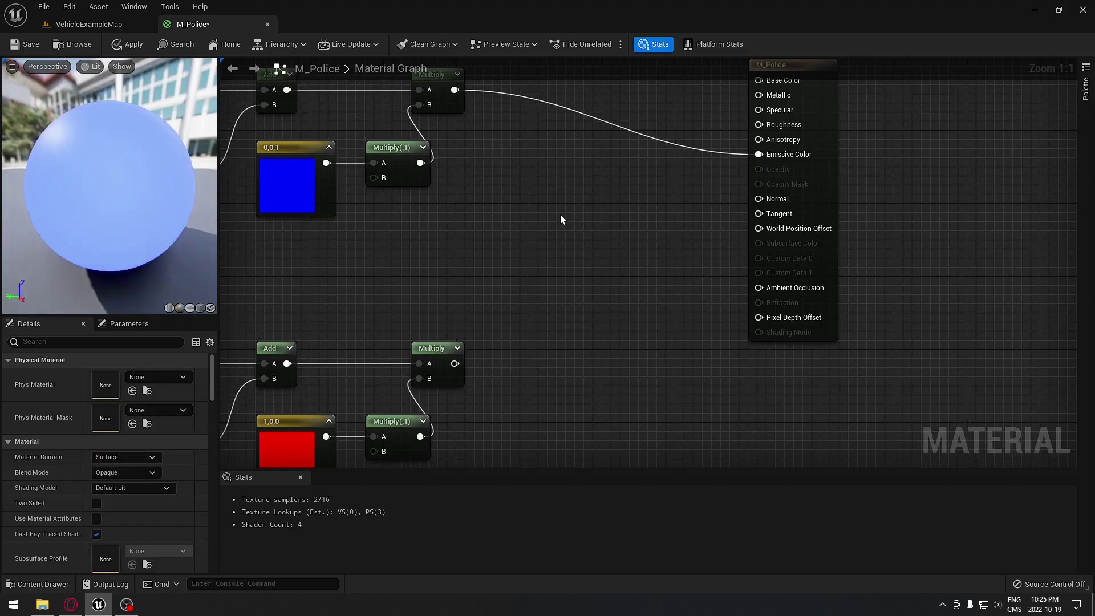
Step: Add a LinearInterpolate node taking the blue network's final Multiply as A and the red one's as B, and leave Emissive Color disconnected
{"action": "right_click", "coordinate": [560, 214]}
{"action": "type", "text": "lerp"}
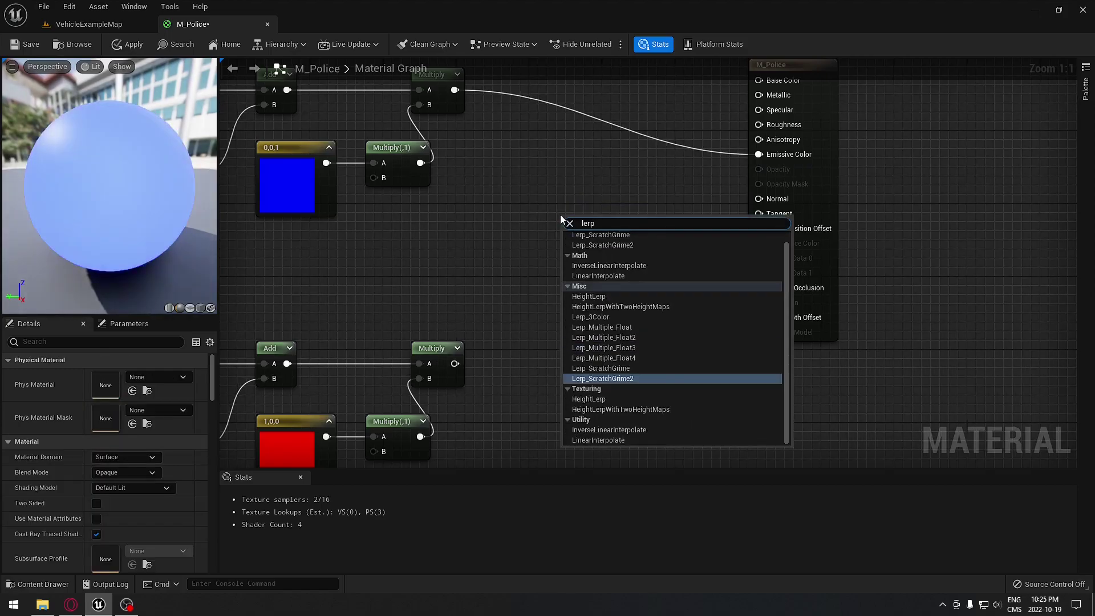
{"action": "left_click", "coordinate": [626, 276]}
{"action": "left_click_drag", "start_coordinate": [454, 363], "coordinate": [454, 90]}
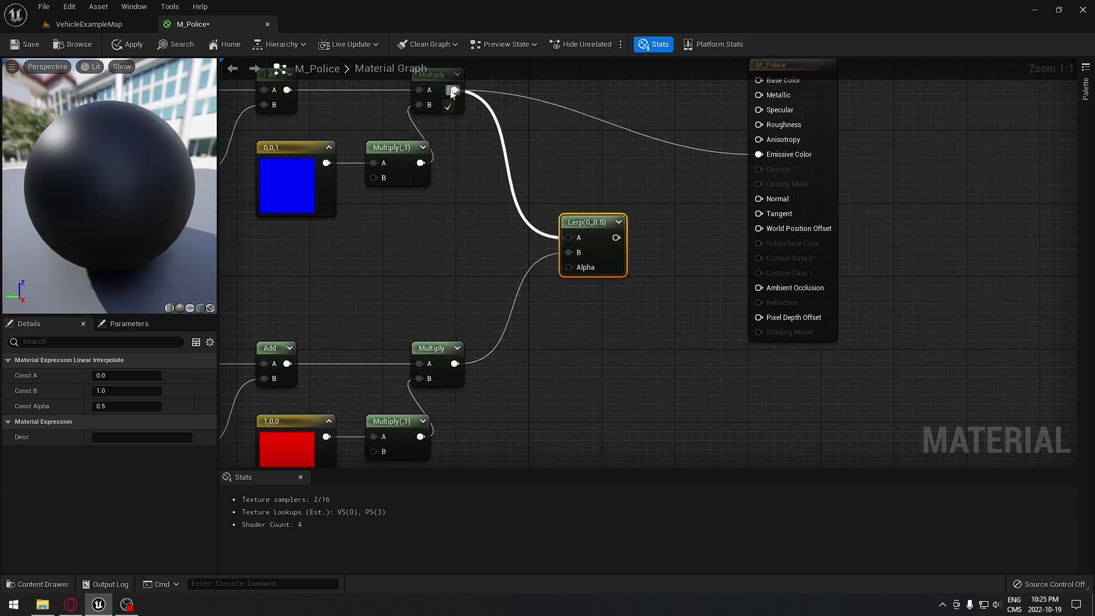
{"action": "right_click_drag", "start_coordinate": [753, 154], "coordinate": [757, 200]}
{"action": "left_click", "coordinate": [760, 200], "text": "alt"}
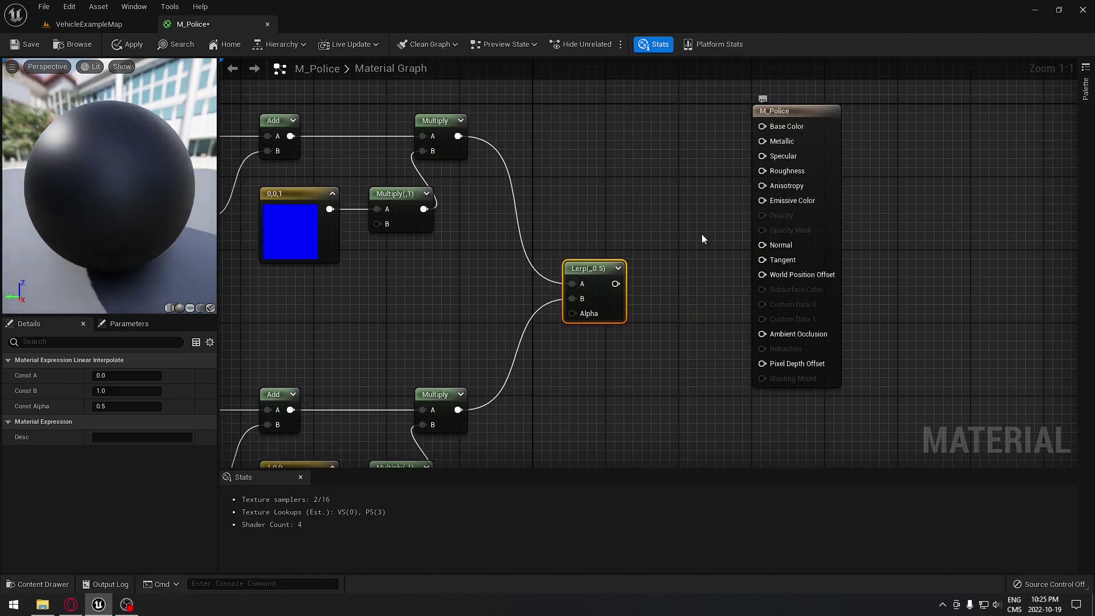
Step: Move the M_Police output node farther from the Lerp, insert a Multiply after the Lerp aligned with it, and connect it to Emissive Color
{"action": "right_click_drag", "start_coordinate": [661, 234], "coordinate": [538, 234]}
{"action": "left_click_drag", "start_coordinate": [648, 140], "coordinate": [731, 142]}
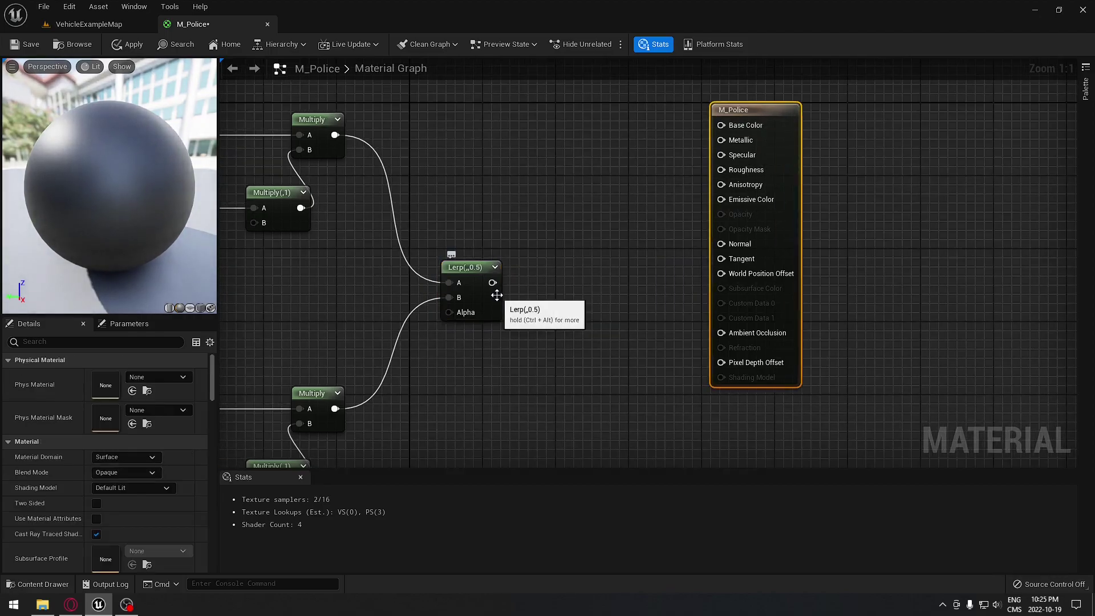
{"action": "left_click_drag", "start_coordinate": [492, 282], "coordinate": [544, 284]}
{"action": "type", "text": "*"}
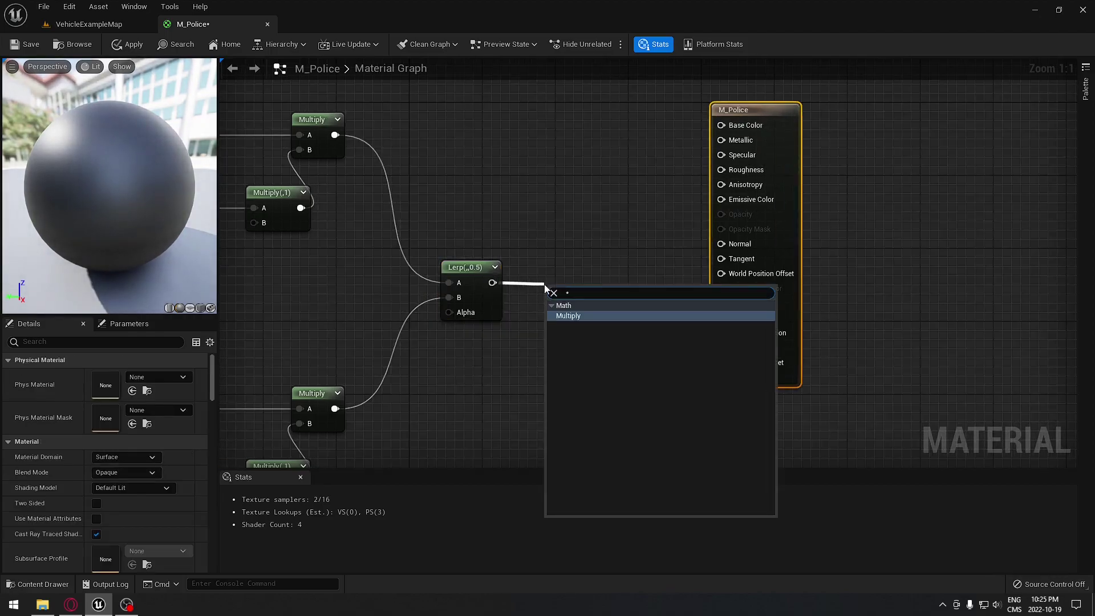
{"action": "left_click", "coordinate": [565, 317]}
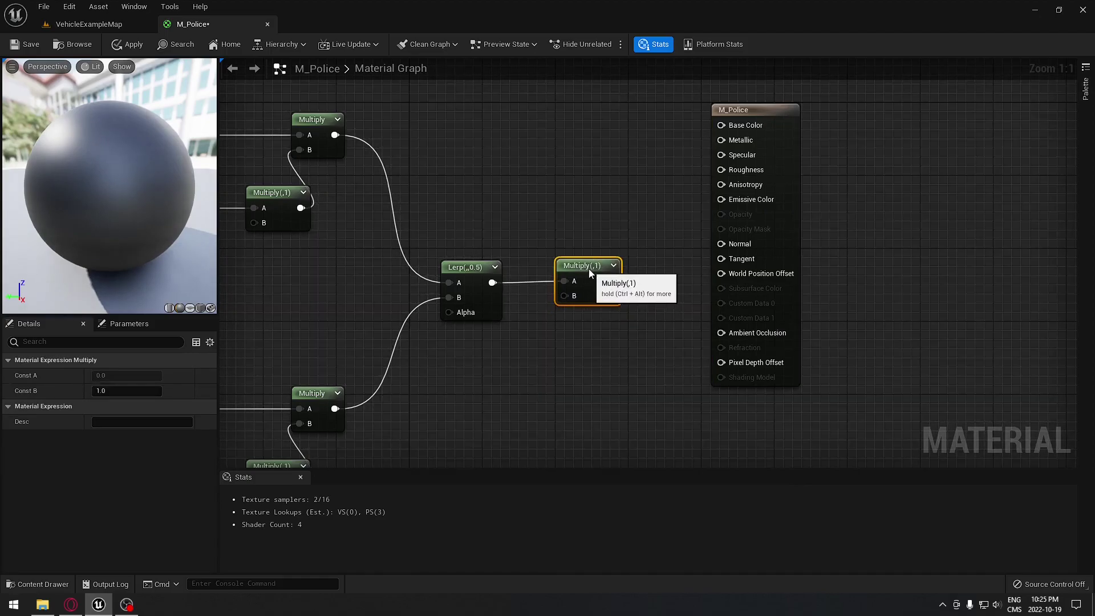
{"action": "key", "text": "q"}
{"action": "left_click_drag", "start_coordinate": [412, 238], "coordinate": [734, 201]}
{"action": "right_click_drag", "start_coordinate": [595, 192], "coordinate": [554, 154]}
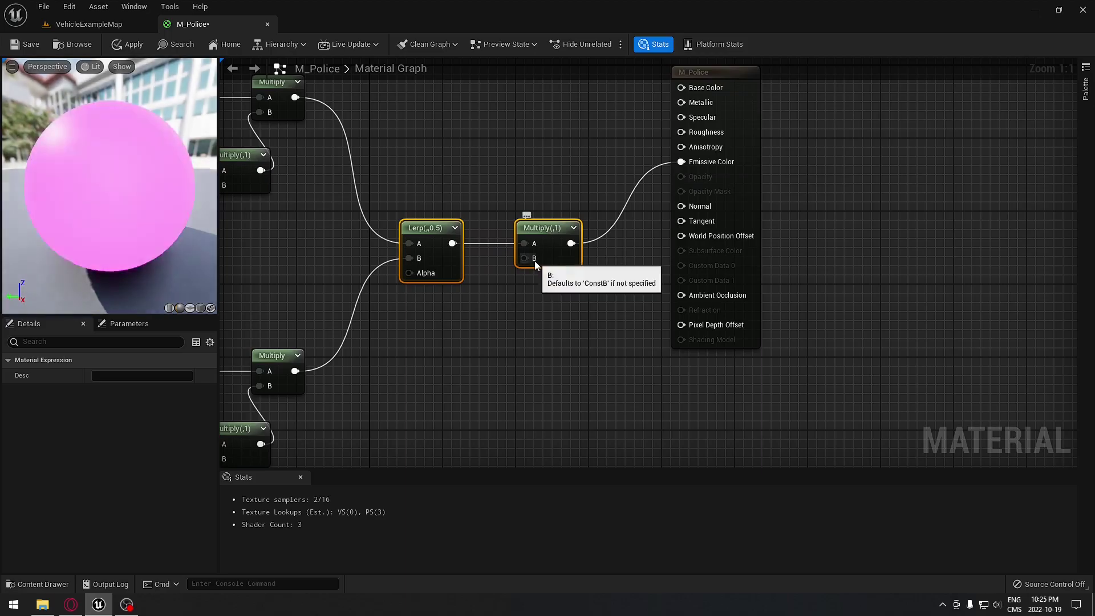
Step: Feed the last Multiply's B input from a new constant converted to a parameter named Light Intensity, placed just below the Lerp
{"action": "left_click", "coordinate": [450, 369]}
{"action": "left_click_drag", "start_coordinate": [474, 367], "coordinate": [448, 348]}
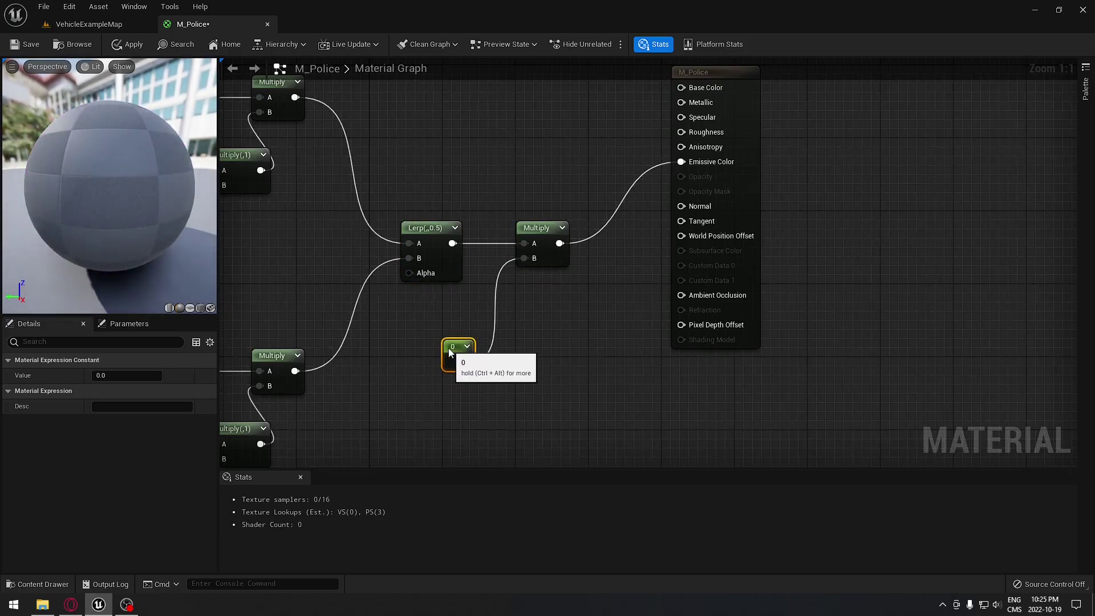
{"action": "right_click", "coordinate": [448, 348]}
{"action": "left_click", "coordinate": [525, 371]}
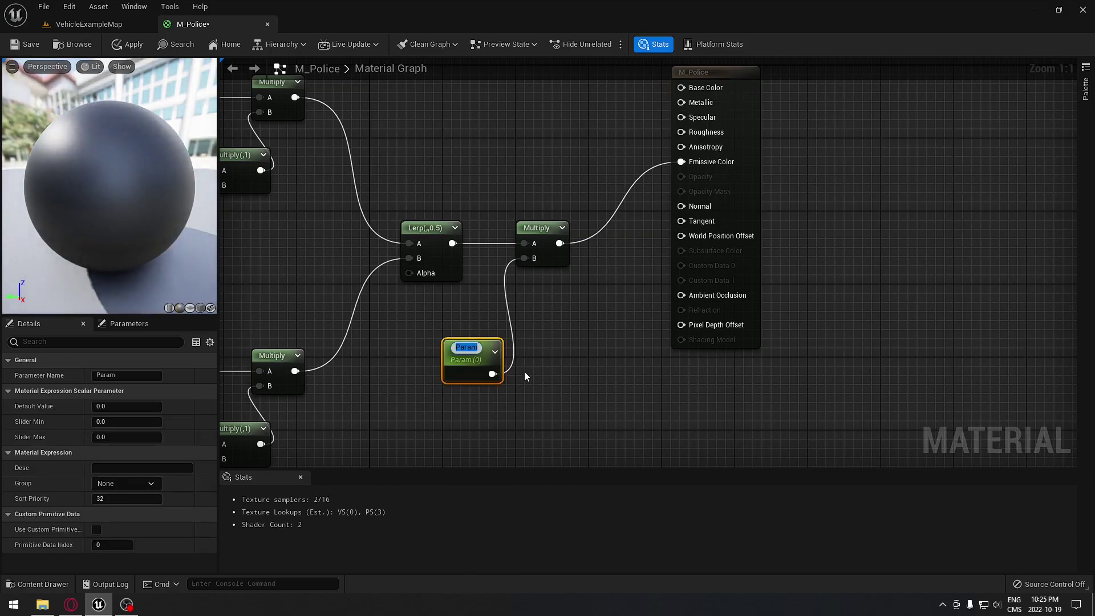
{"action": "type", "text": "Light Int"}
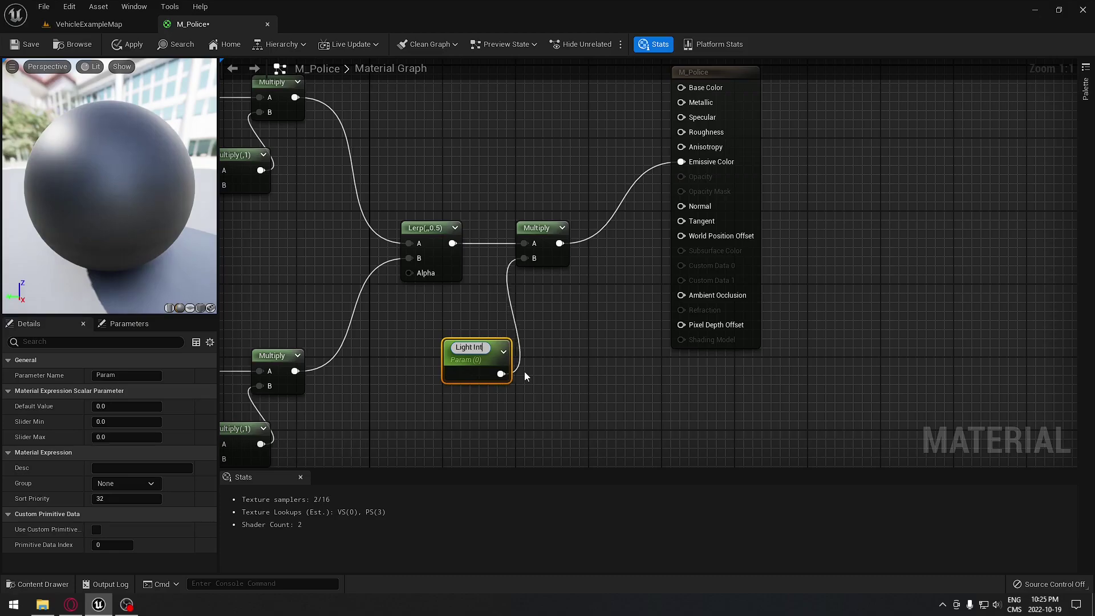
{"action": "type", "text": "ensity"}
{"action": "key", "text": "Return"}
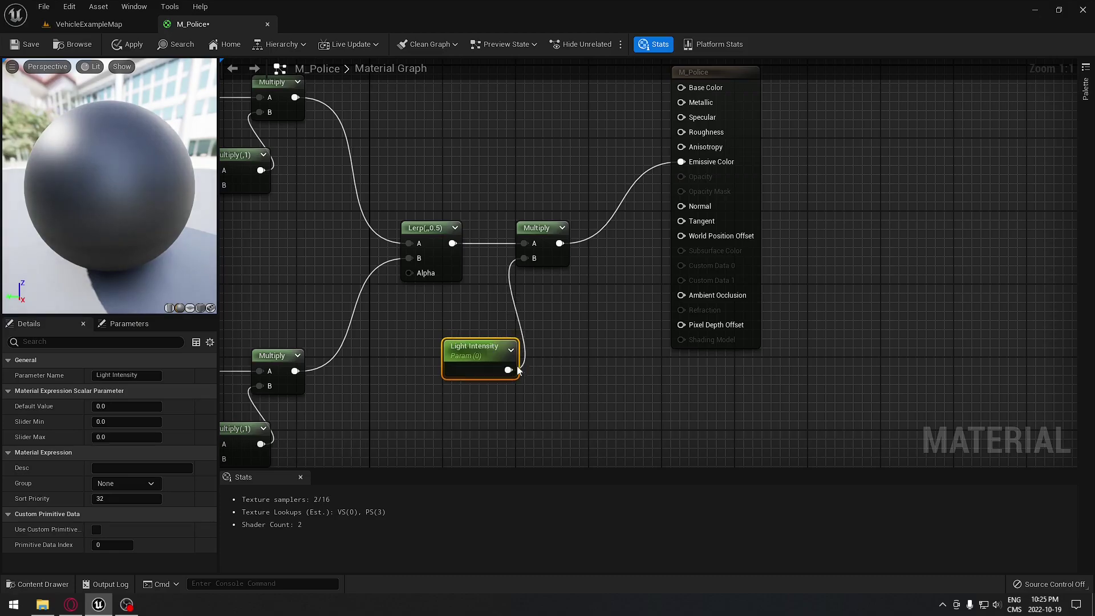
{"action": "left_click_drag", "start_coordinate": [480, 355], "coordinate": [435, 309]}
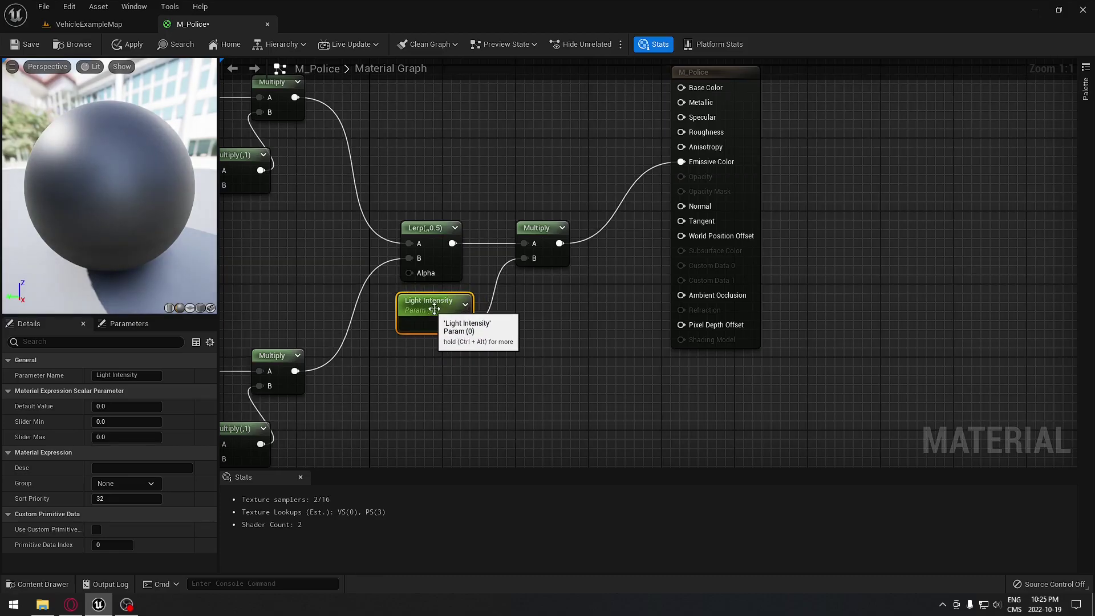
Step: Set the Light Intensity parameter's default value to 1
{"action": "right_click_drag", "start_coordinate": [528, 309], "coordinate": [587, 354]}
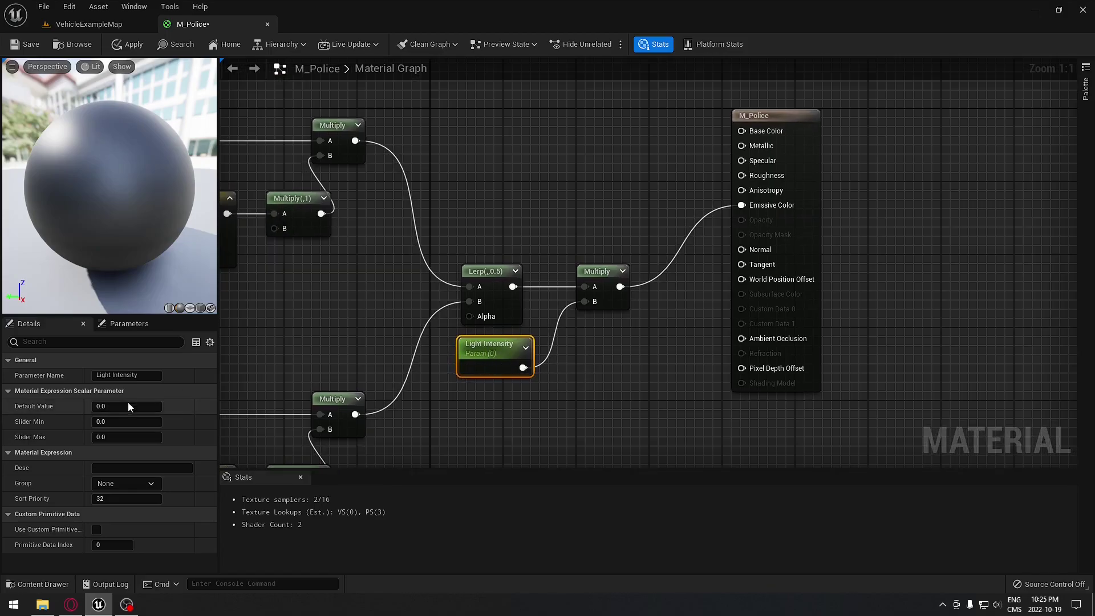
{"action": "type", "text": "1"}
{"action": "key", "text": "Return"}
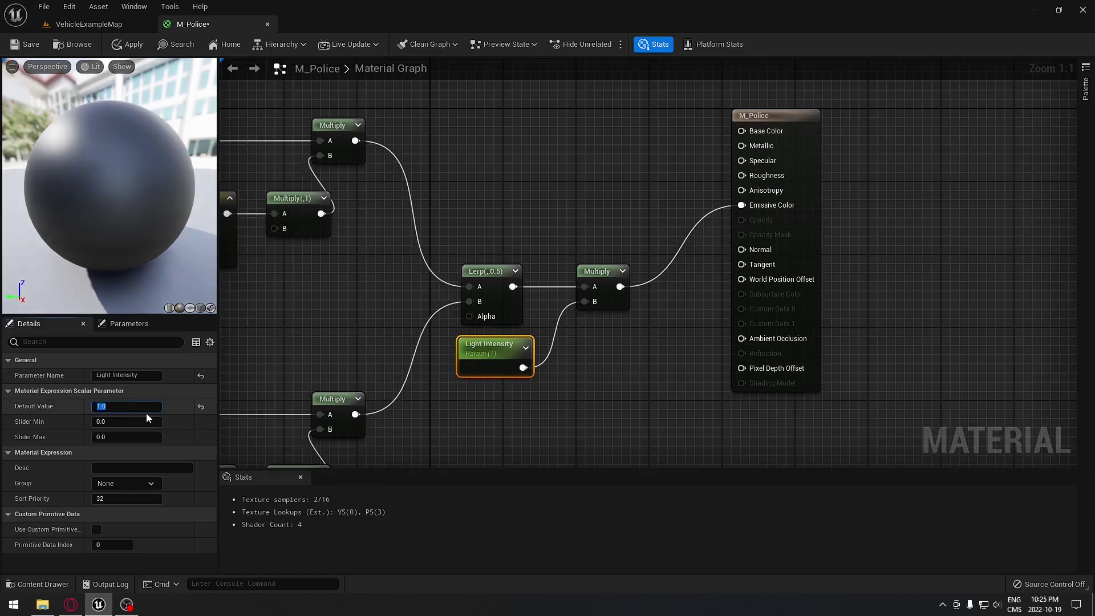
{"action": "right_click_drag", "start_coordinate": [245, 283], "coordinate": [439, 226]}
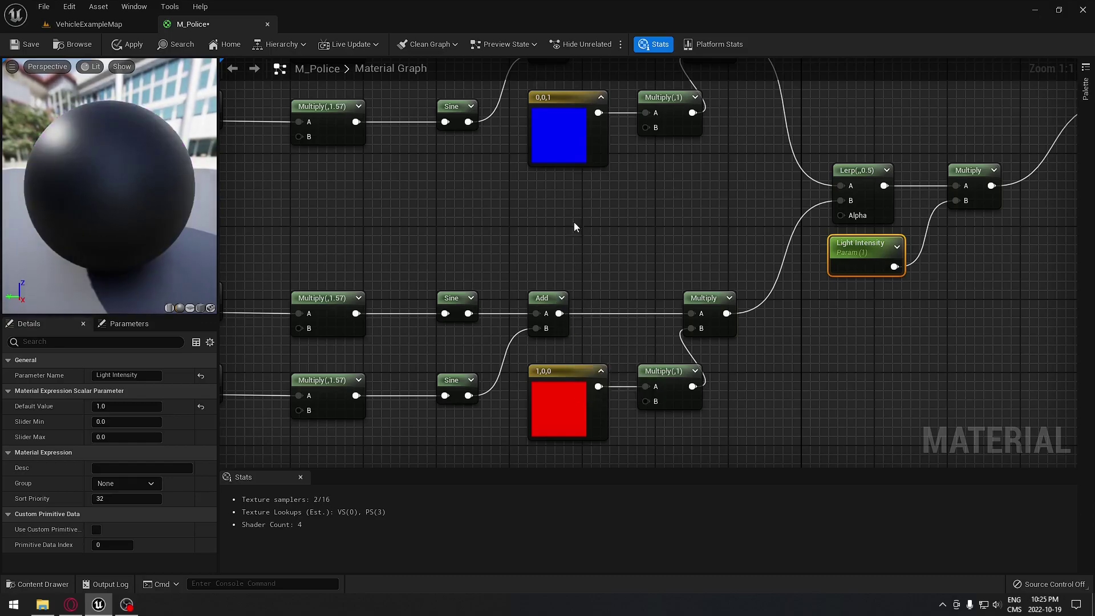
{"action": "right_click_drag", "start_coordinate": [581, 254], "coordinate": [502, 305]}
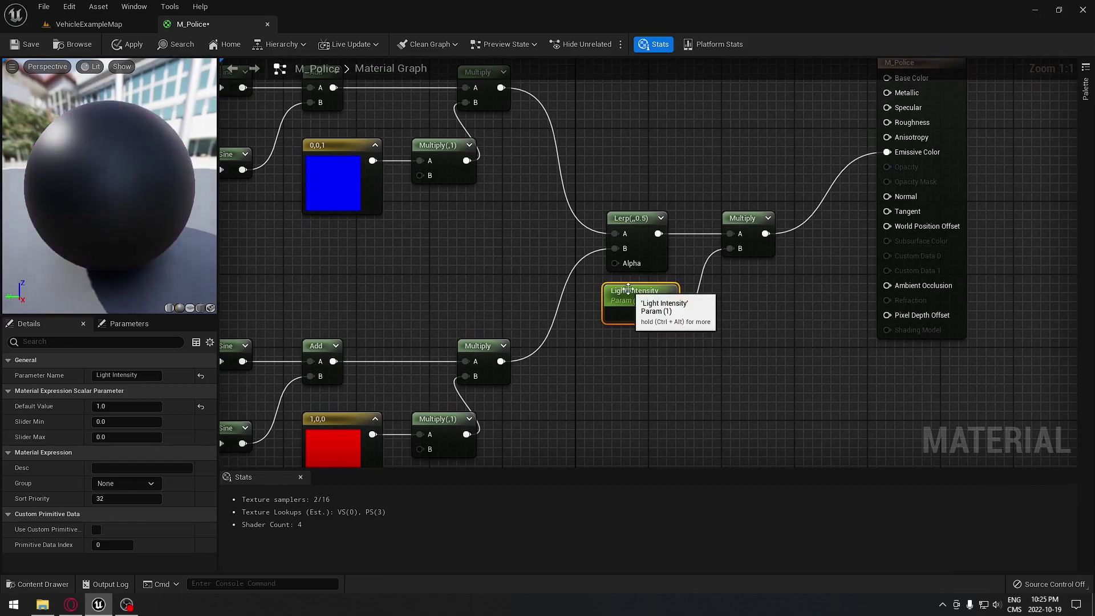
Step: Set the Light Intensity parameter's default value to 50
{"action": "left_click", "coordinate": [133, 405]}
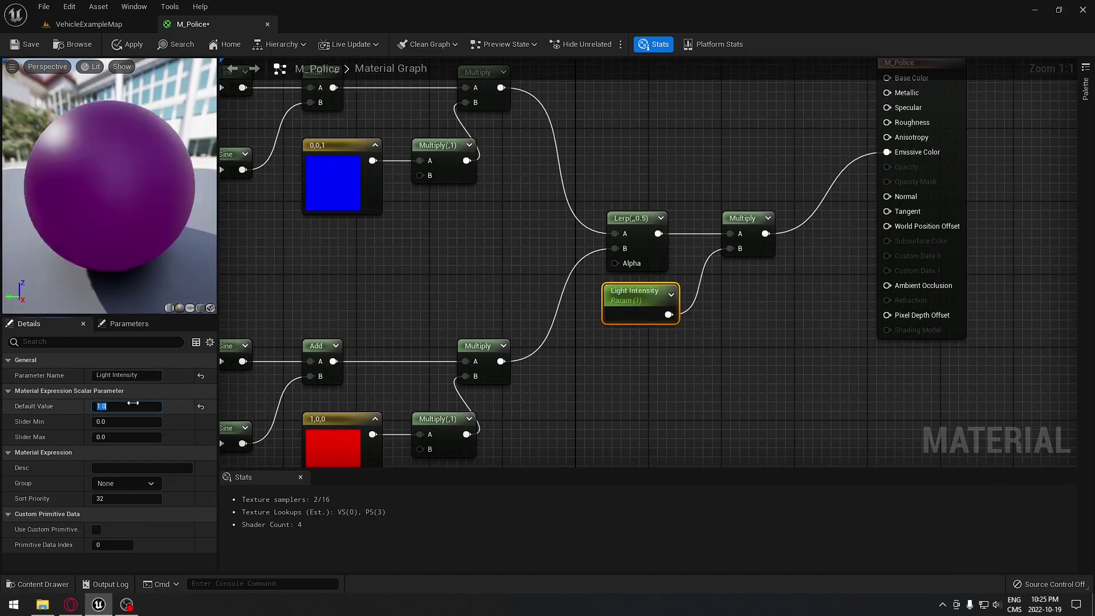
{"action": "type", "text": "50"}
{"action": "key", "text": "Return"}
{"action": "right_click_drag", "start_coordinate": [355, 224], "coordinate": [386, 280]}
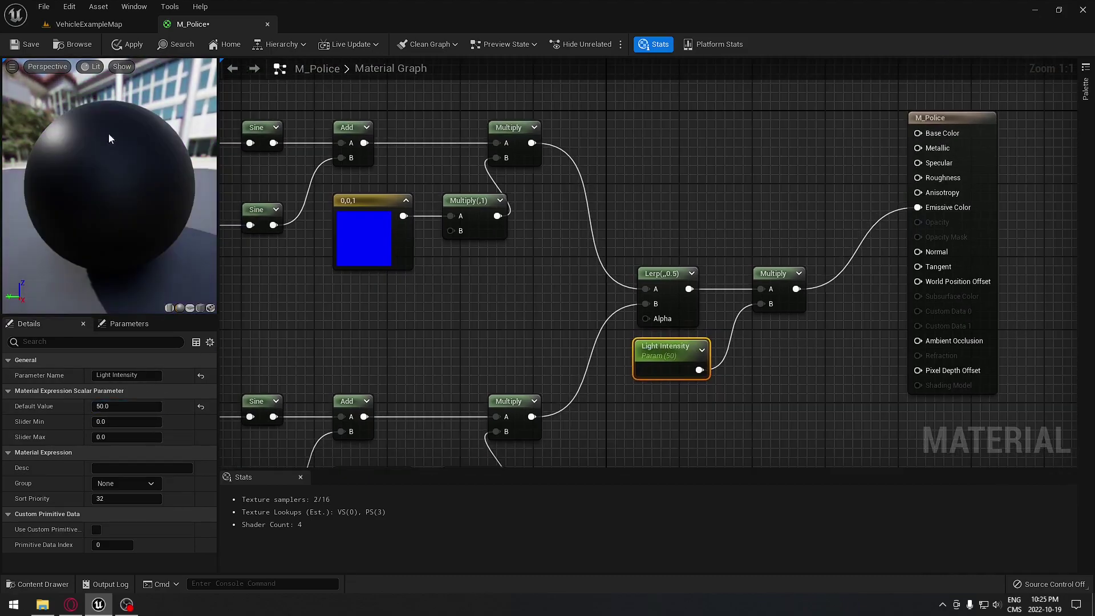
{"action": "right_click_drag", "start_coordinate": [493, 386], "coordinate": [503, 267]}
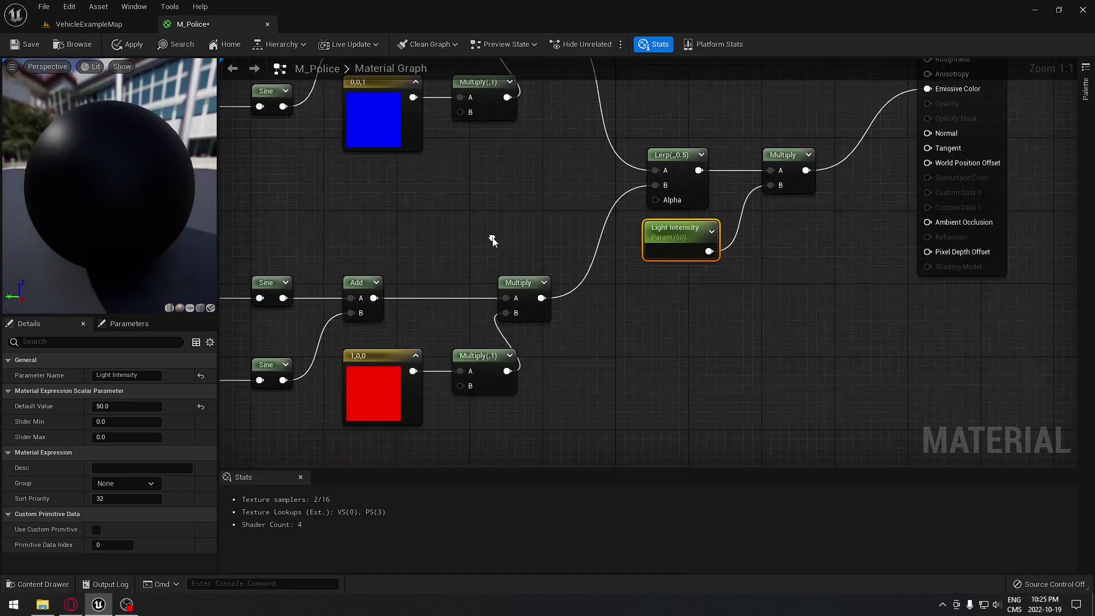
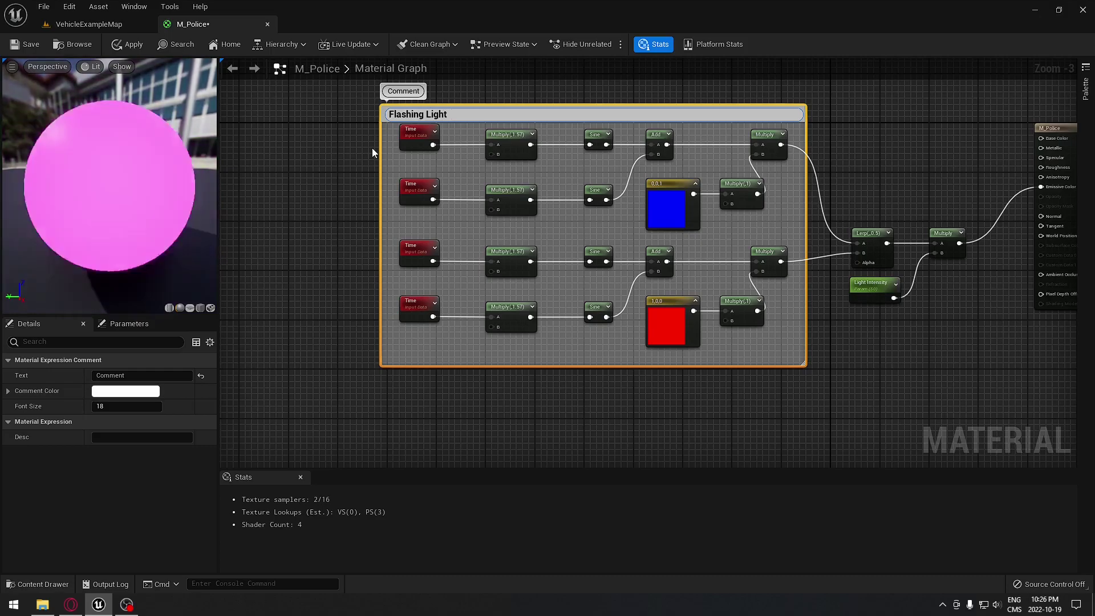
Step: Title the comment box around the blue and red flashing networks "Flashing Light Interval"
{"action": "type", "text": "Interval"}
{"action": "key", "text": "Return"}
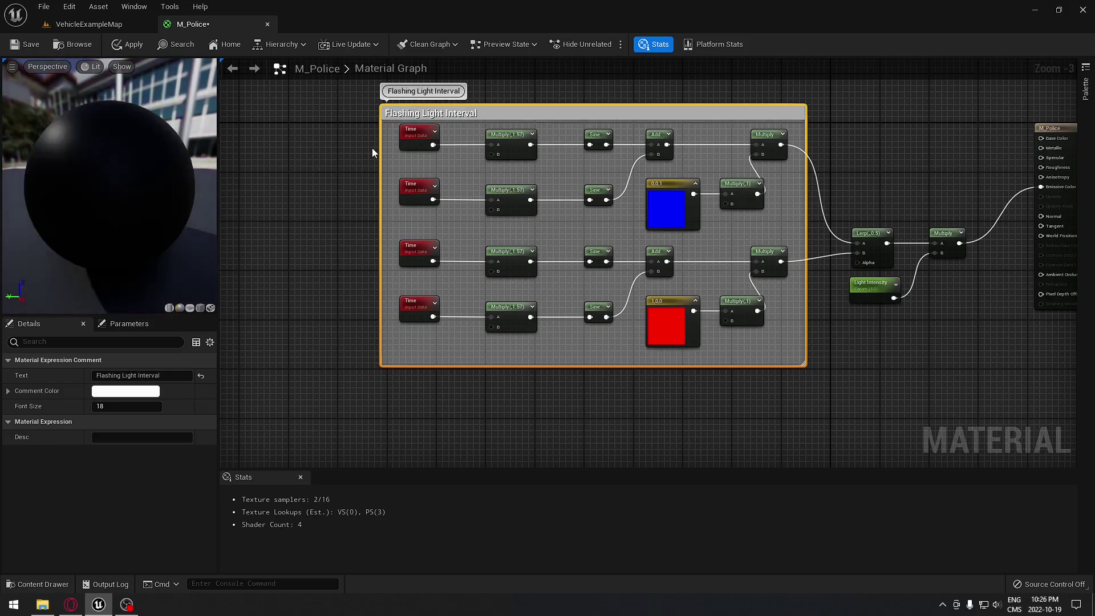
{"action": "left_click", "coordinate": [372, 148]}
{"action": "scroll", "coordinate": [372, 148], "scroll_direction": "up", "scroll_amount": 3}
{"action": "right_click_drag", "start_coordinate": [372, 147], "coordinate": [302, 141]}
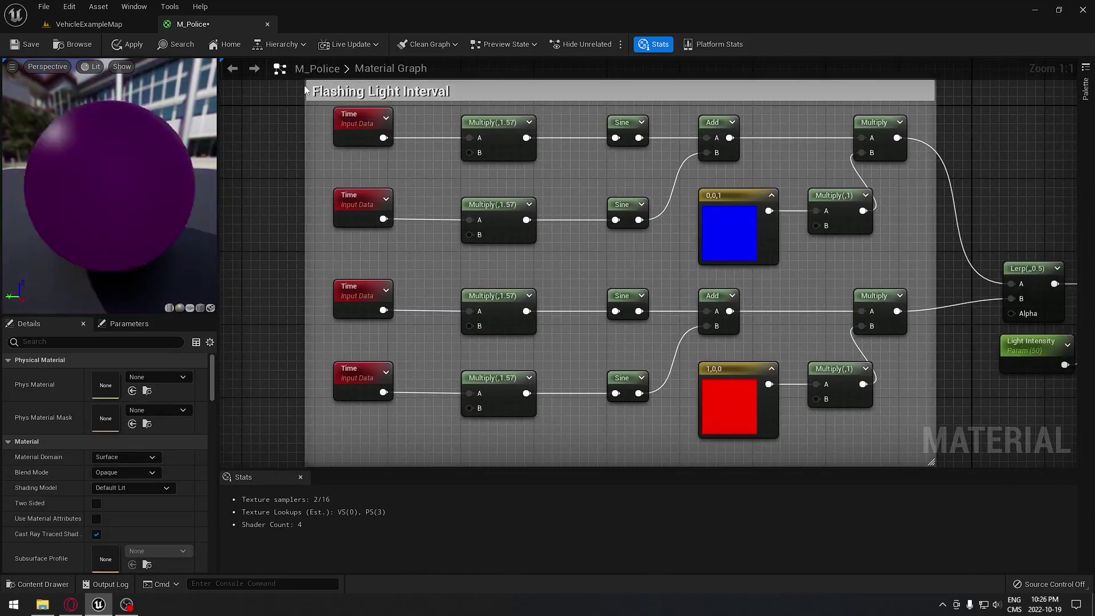
Step: Check the periods of the blue network's two Sine nodes and give the upper one the node comment "Flashing Speed"
{"action": "right_click_drag", "start_coordinate": [304, 84], "coordinate": [305, 122]}
{"action": "right_click_drag", "start_coordinate": [511, 132], "coordinate": [345, 133]}
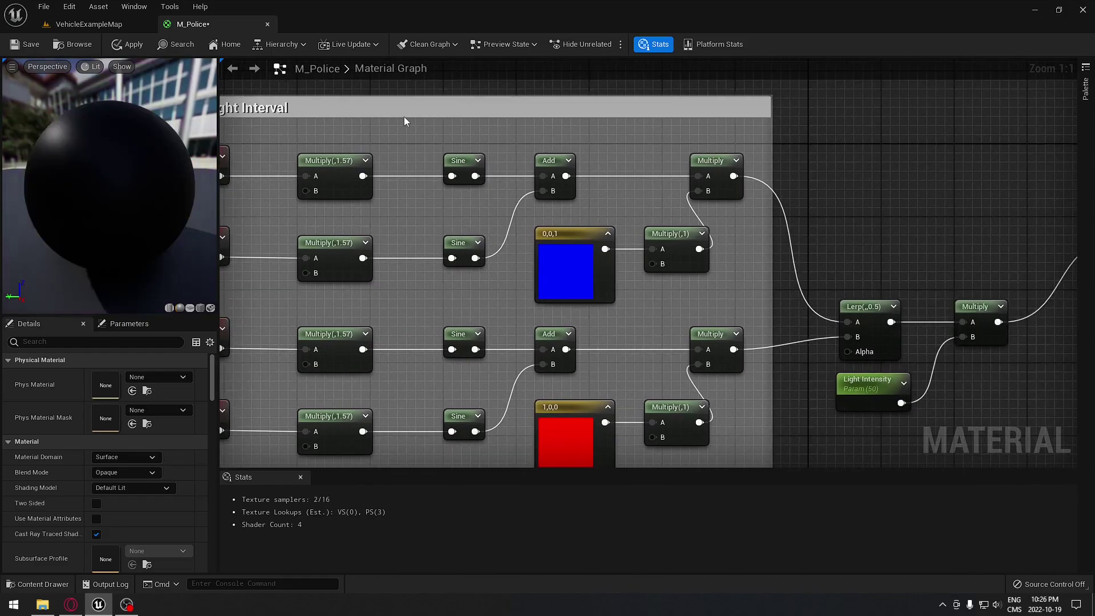
{"action": "left_click", "coordinate": [467, 160]}
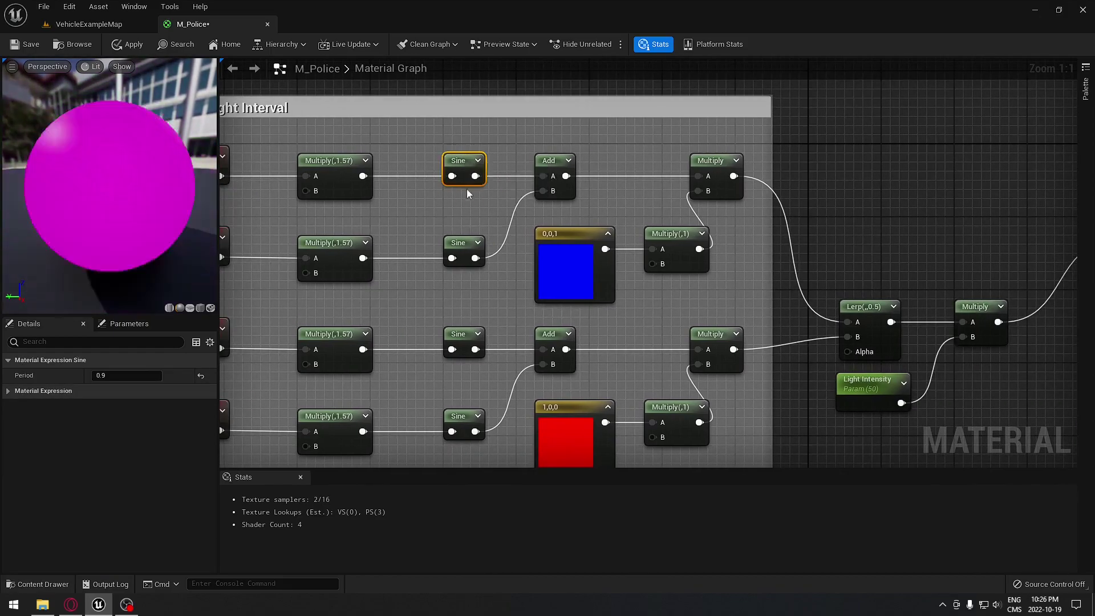
{"action": "left_click", "coordinate": [466, 241]}
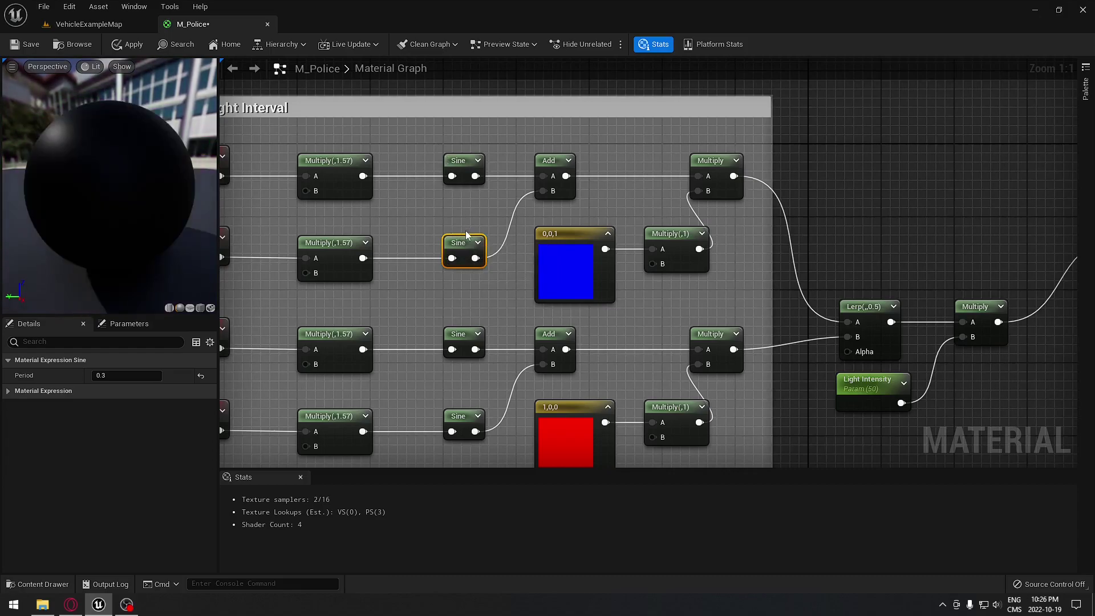
{"action": "left_click", "coordinate": [461, 156]}
{"action": "right_click", "coordinate": [461, 163]}
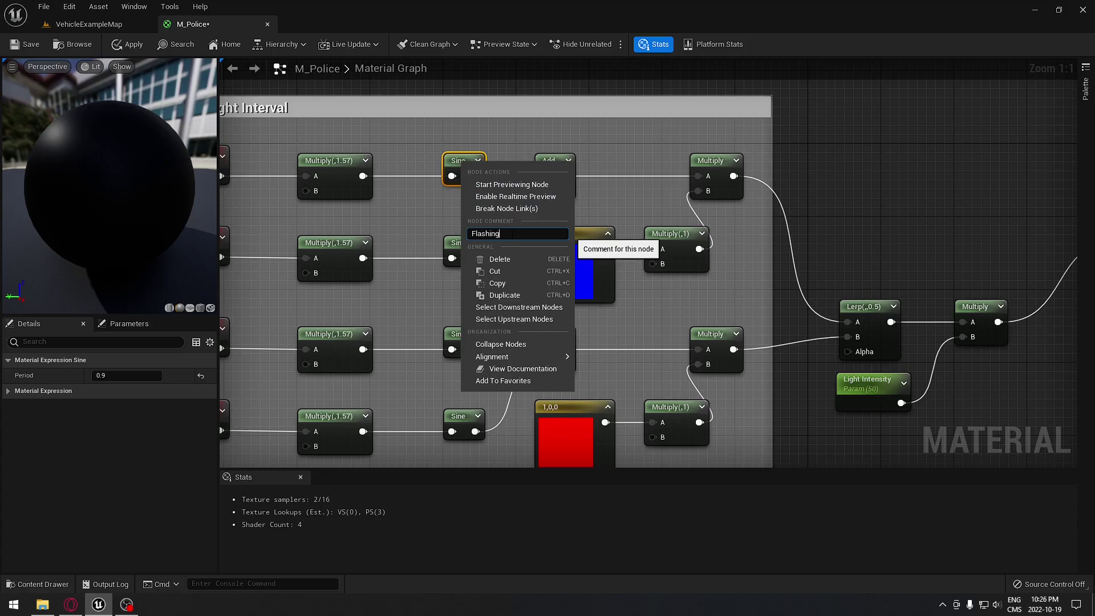
{"action": "key", "text": "Return"}
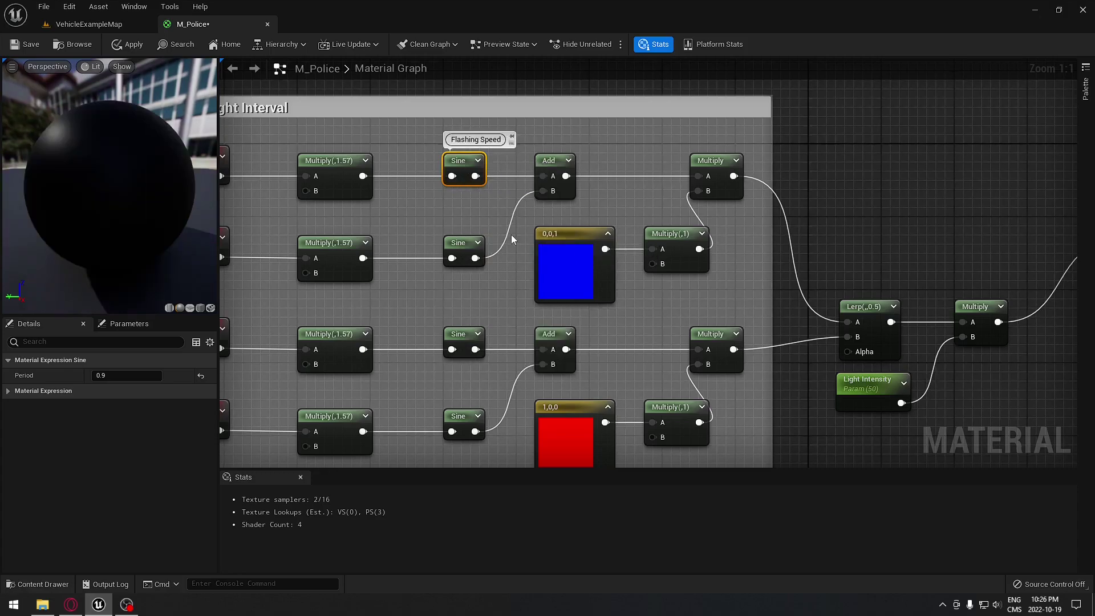
Step: Enable Ignore Pause on all four Time nodes together and save the M_Police material
{"action": "right_click_drag", "start_coordinate": [433, 221], "coordinate": [463, 204]}
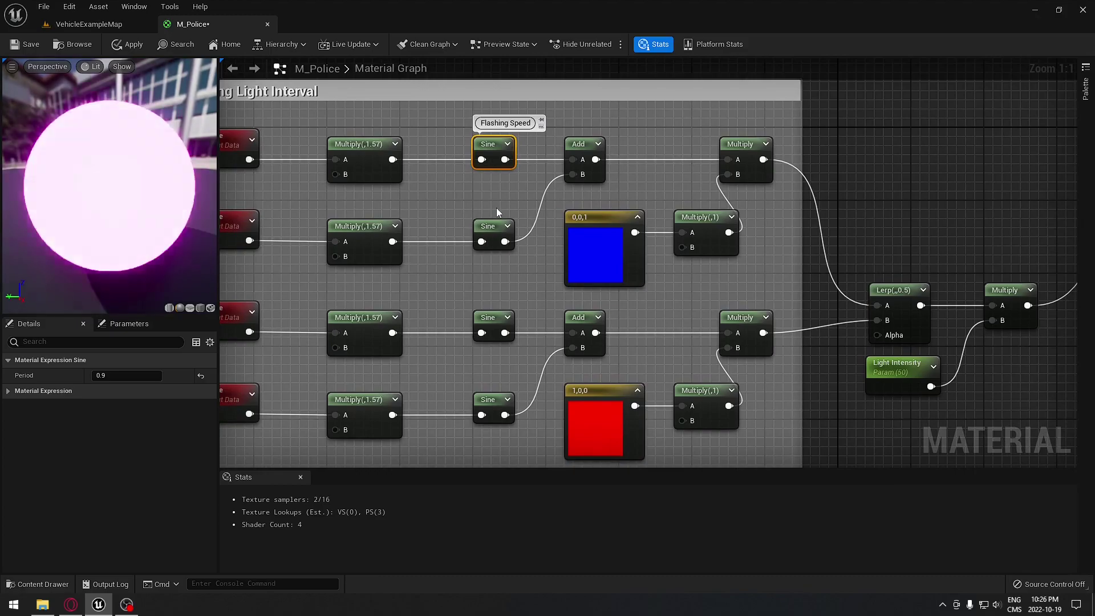
{"action": "right_click_drag", "start_coordinate": [456, 296], "coordinate": [577, 234]}
{"action": "right_click_drag", "start_coordinate": [365, 237], "coordinate": [469, 289]}
{"action": "left_click", "coordinate": [453, 164]}
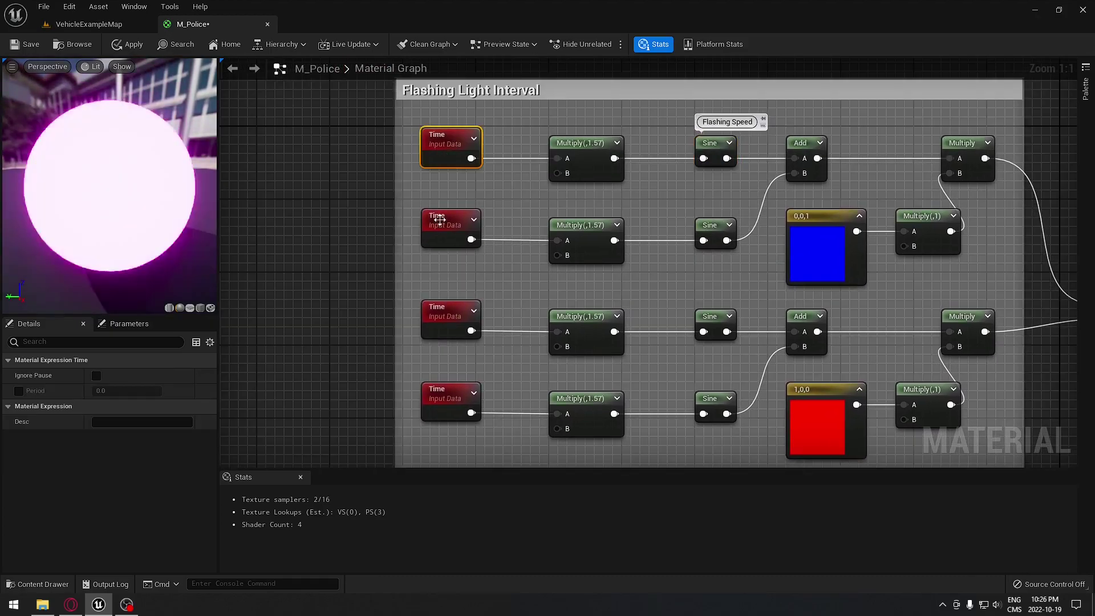
{"action": "left_click", "coordinate": [450, 221], "text": "shift"}
{"action": "left_click", "coordinate": [450, 309], "text": "shift"}
{"action": "left_click", "coordinate": [449, 389], "text": "shift"}
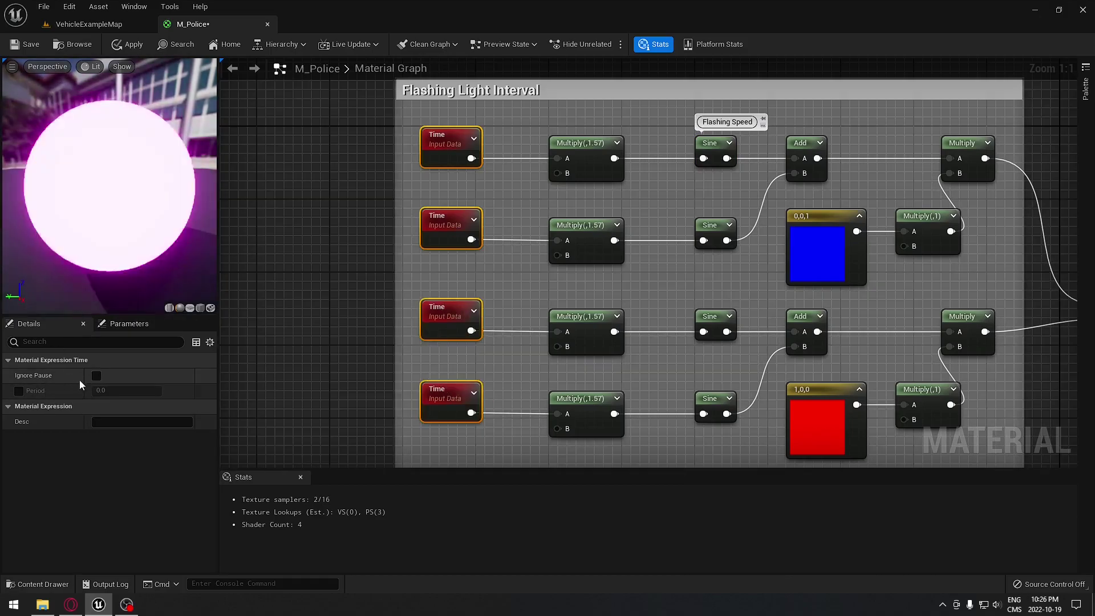
{"action": "left_click", "coordinate": [96, 376]}
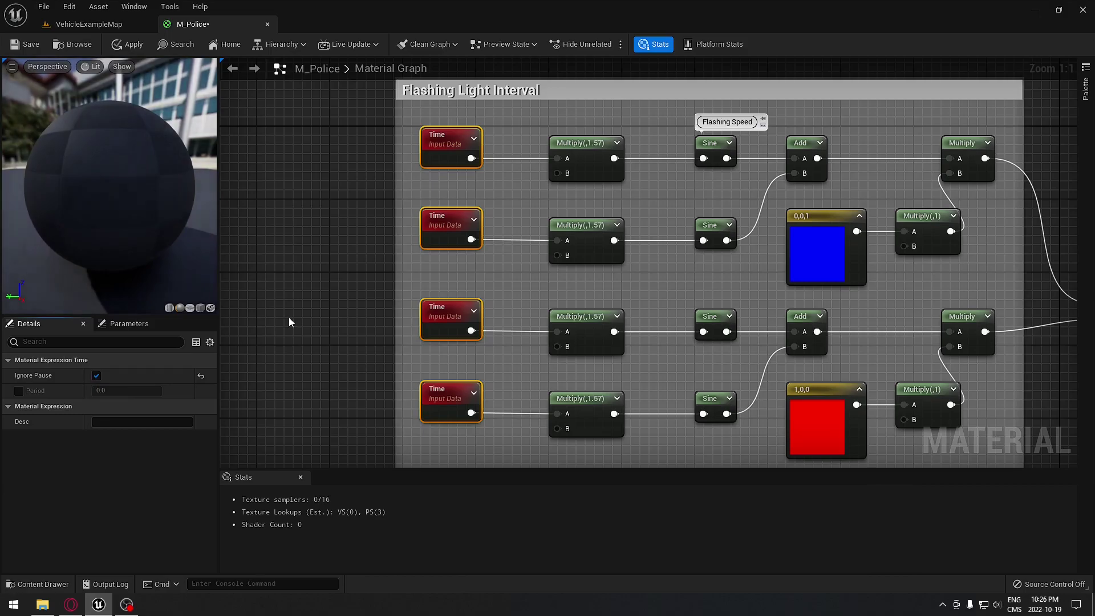
{"action": "key", "text": "ctrl+s"}
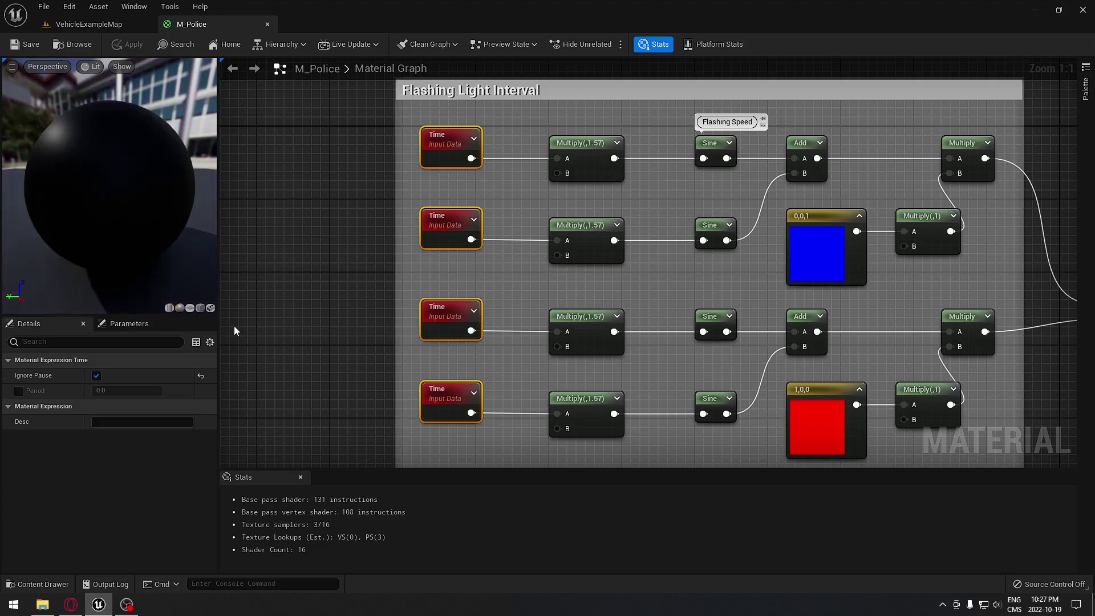
{"action": "right_click_drag", "start_coordinate": [346, 246], "coordinate": [233, 224]}
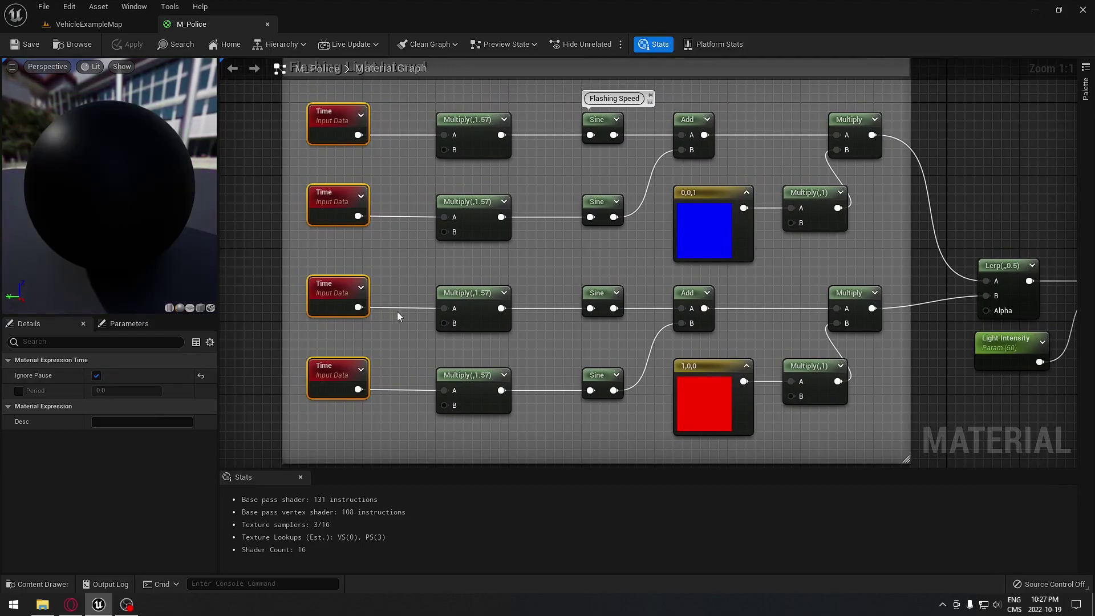
{"action": "right_click_drag", "start_coordinate": [399, 310], "coordinate": [286, 275]}
{"action": "right_click_drag", "start_coordinate": [686, 279], "coordinate": [624, 255]}
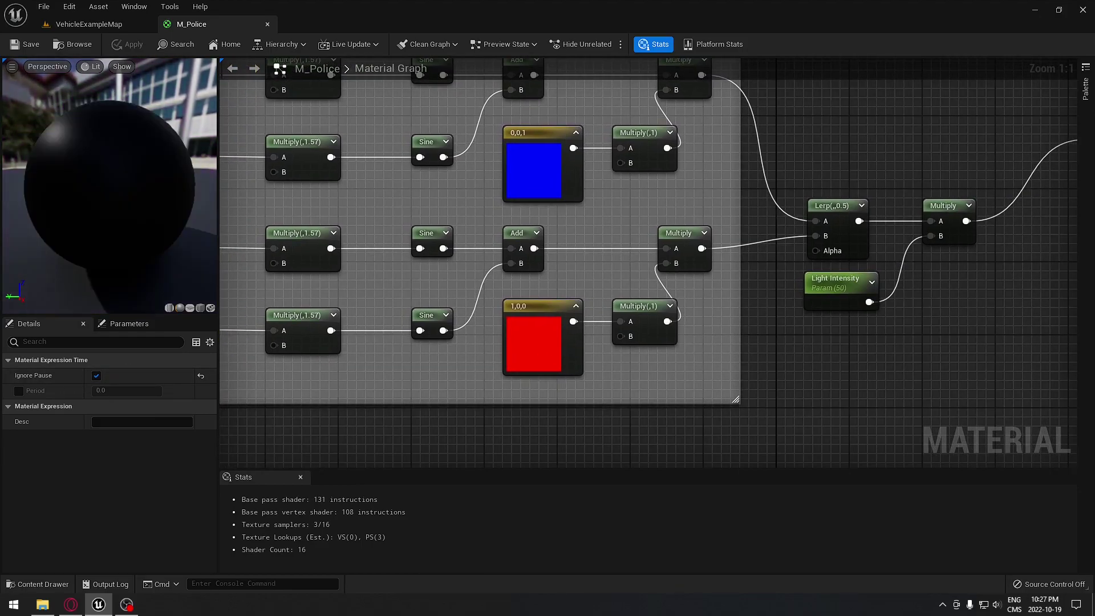
{"action": "right_click_drag", "start_coordinate": [394, 439], "coordinate": [517, 217]}
{"action": "right_click_drag", "start_coordinate": [374, 286], "coordinate": [440, 309]}
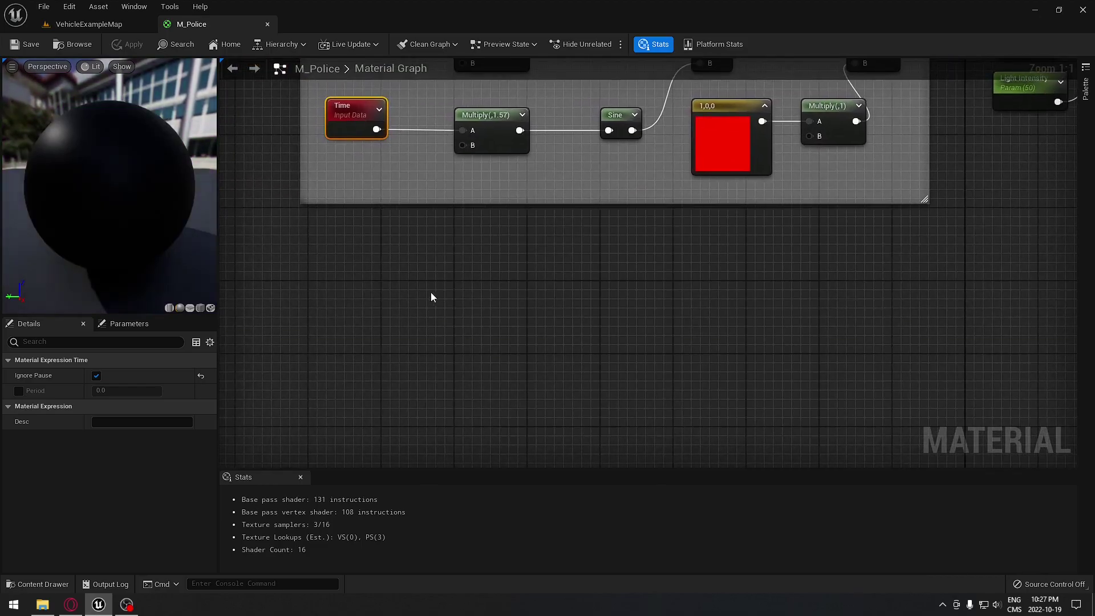
Step: Add a Time node below the comment box and feed it into the A input of a new Multiply node
{"action": "right_click", "coordinate": [357, 286]}
{"action": "type", "text": "Time"}
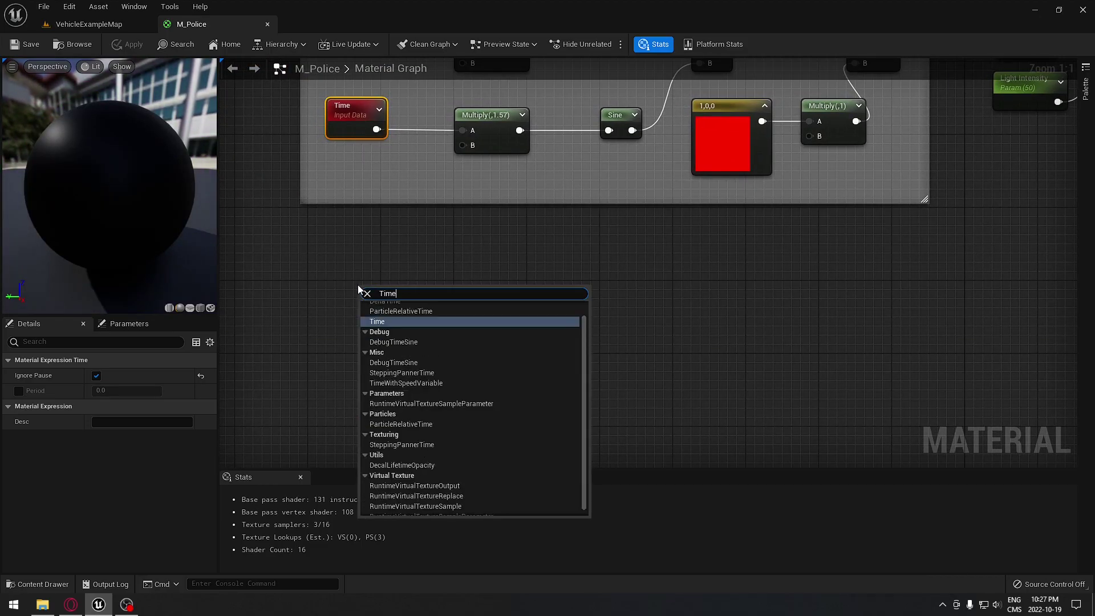
{"action": "key", "text": "Return"}
{"action": "left_click_drag", "start_coordinate": [359, 290], "coordinate": [507, 290]}
{"action": "type", "text": "*"}
{"action": "left_click", "coordinate": [488, 333]}
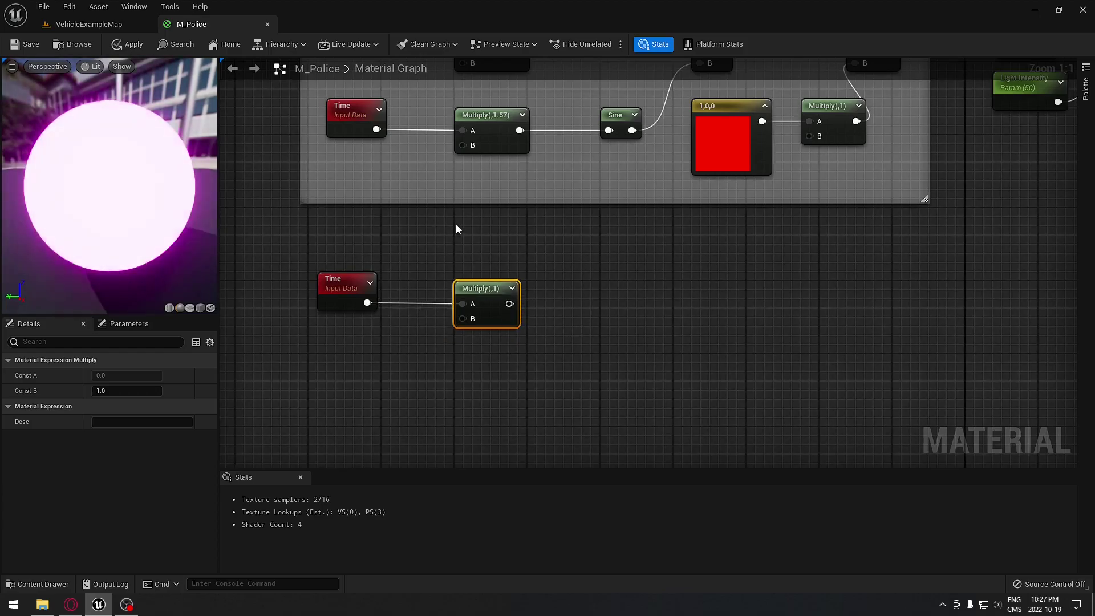
Step: Set the new Multiply node's Const B to 1.57
{"action": "right_click_drag", "start_coordinate": [485, 161], "coordinate": [492, 260]}
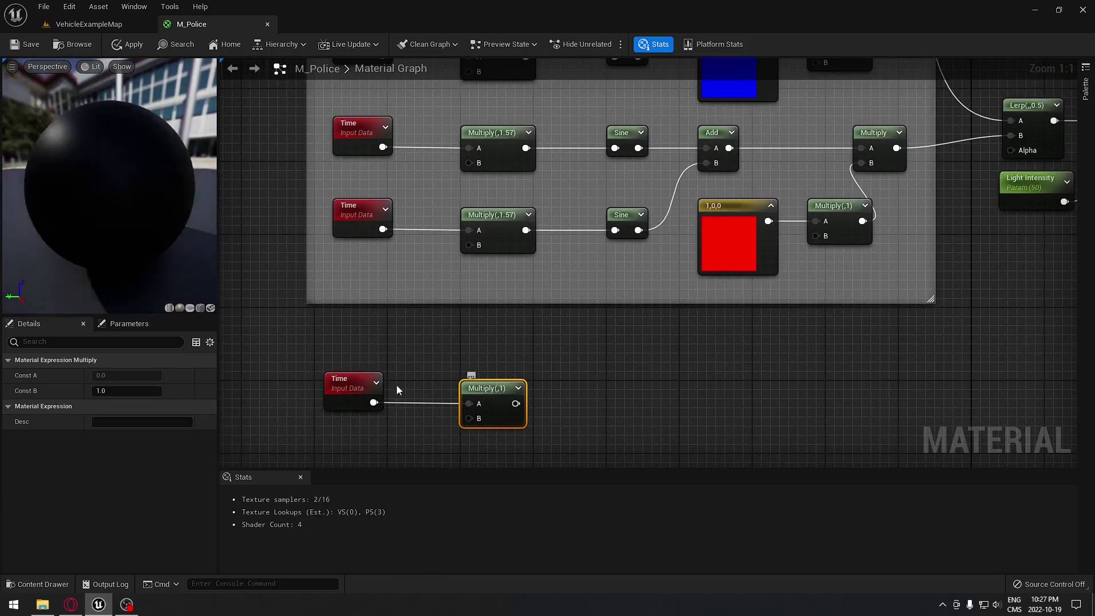
{"action": "type", "text": "1"}
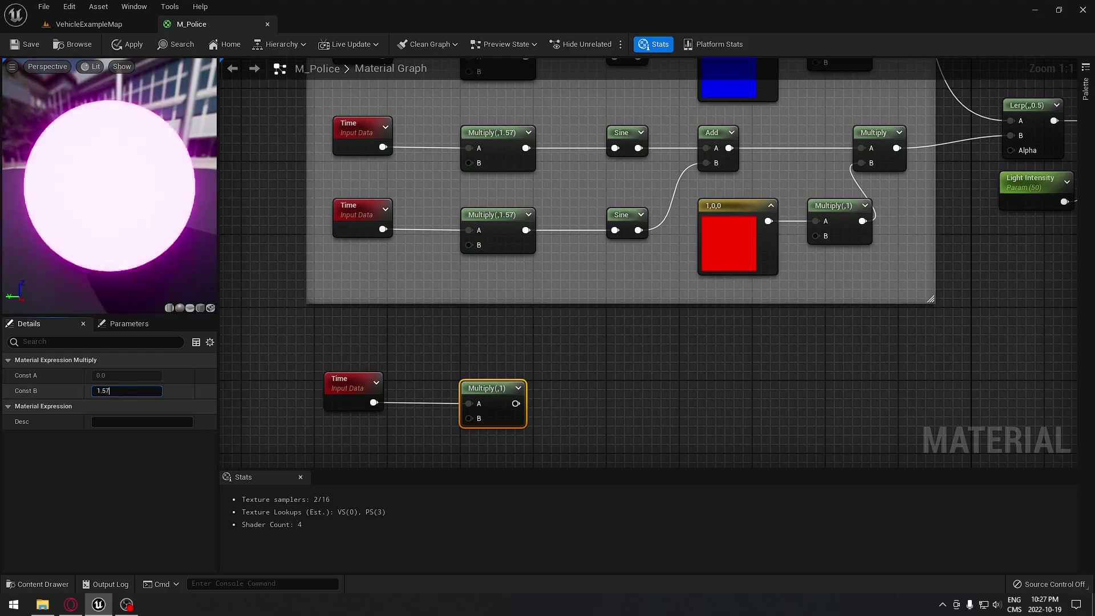
{"action": "type", "text": ".57"}
{"action": "key", "text": "Return"}
Step: Feed the new Multiply node into a new Sine node, line it up in the row, and set its period to 0.5
{"action": "right_click_drag", "start_coordinate": [511, 361], "coordinate": [398, 287]}
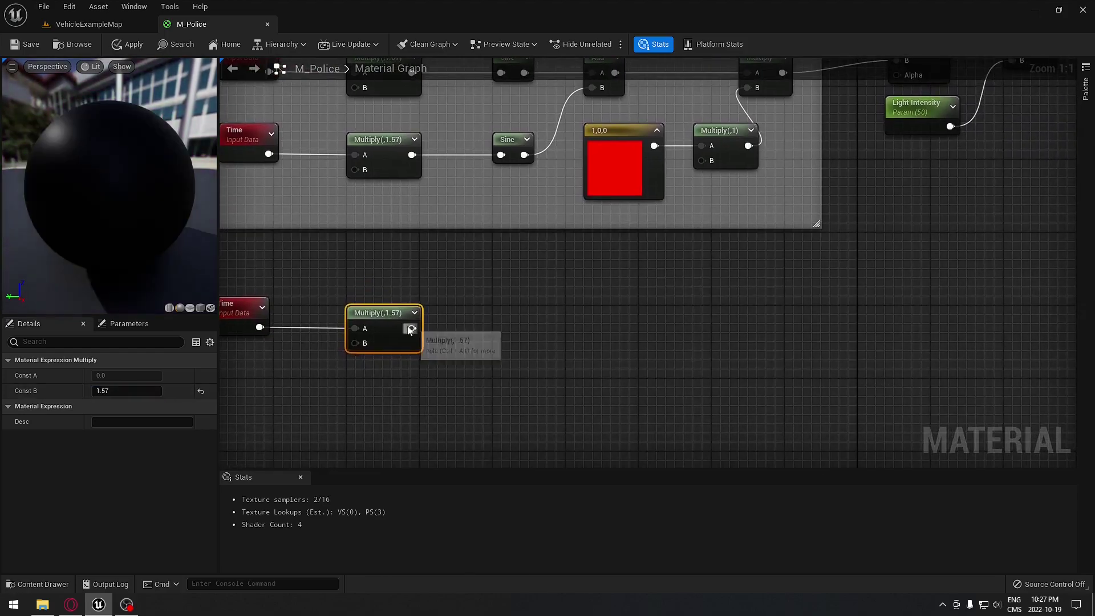
{"action": "left_click_drag", "start_coordinate": [409, 328], "coordinate": [495, 328]}
{"action": "type", "text": "sin"}
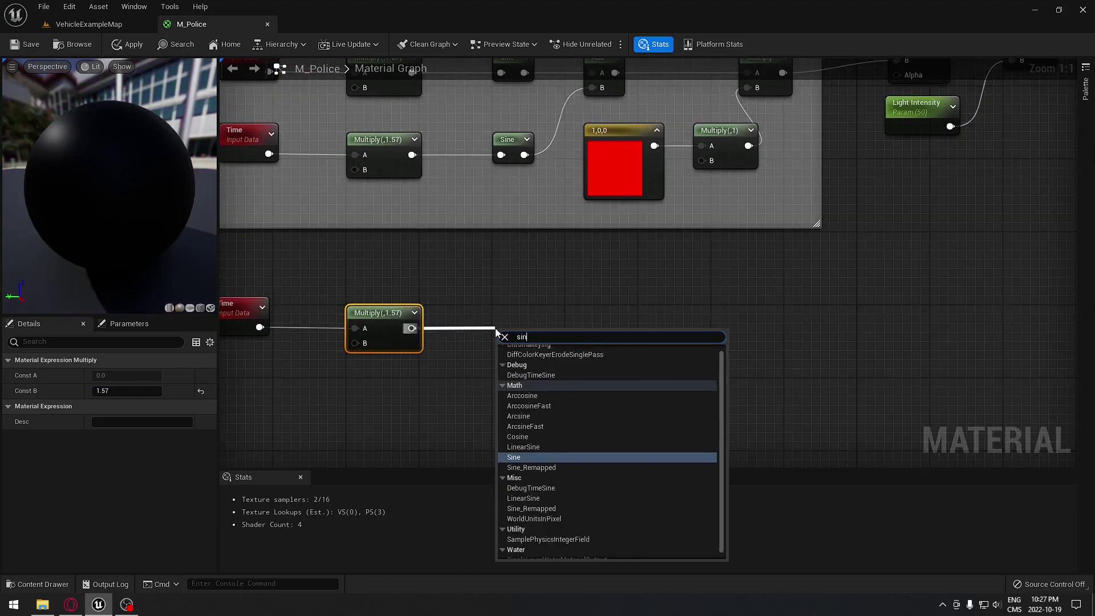
{"action": "type", "text": "e"}
{"action": "key", "text": "Return"}
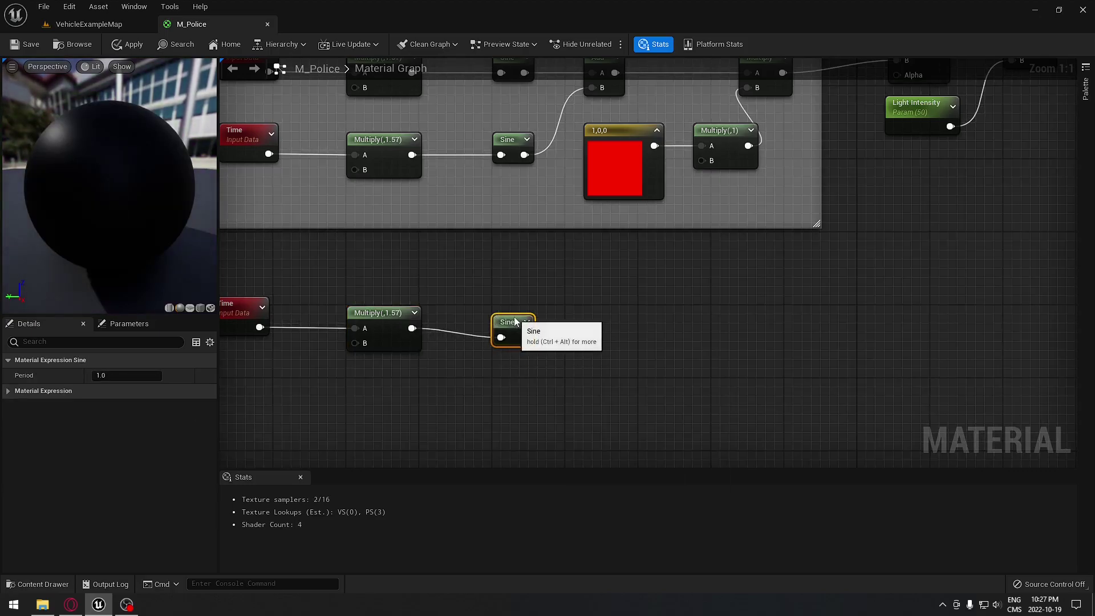
{"action": "left_click_drag", "start_coordinate": [515, 322], "coordinate": [515, 313]}
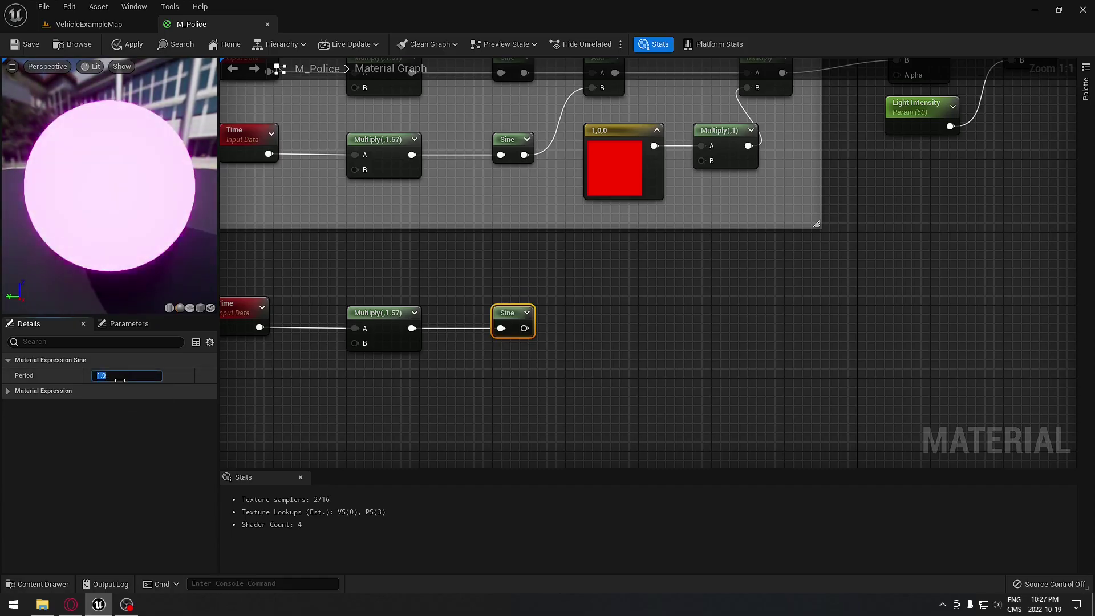
{"action": "left_click", "coordinate": [566, 415]}
Step: Add an If node after the new Sine node, with the Sine output feeding its A input
{"action": "right_click_drag", "start_coordinate": [604, 381], "coordinate": [473, 374]}
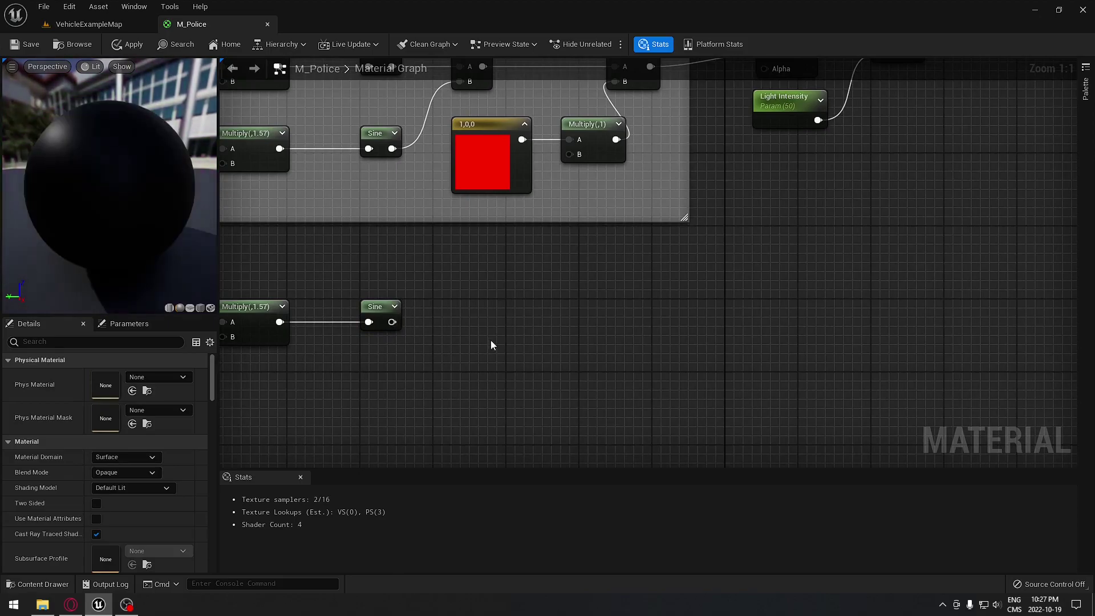
{"action": "right_click_drag", "start_coordinate": [491, 340], "coordinate": [444, 333]}
{"action": "left_click_drag", "start_coordinate": [346, 314], "coordinate": [498, 316]}
{"action": "type", "text": "if"}
{"action": "key", "text": "Return"}
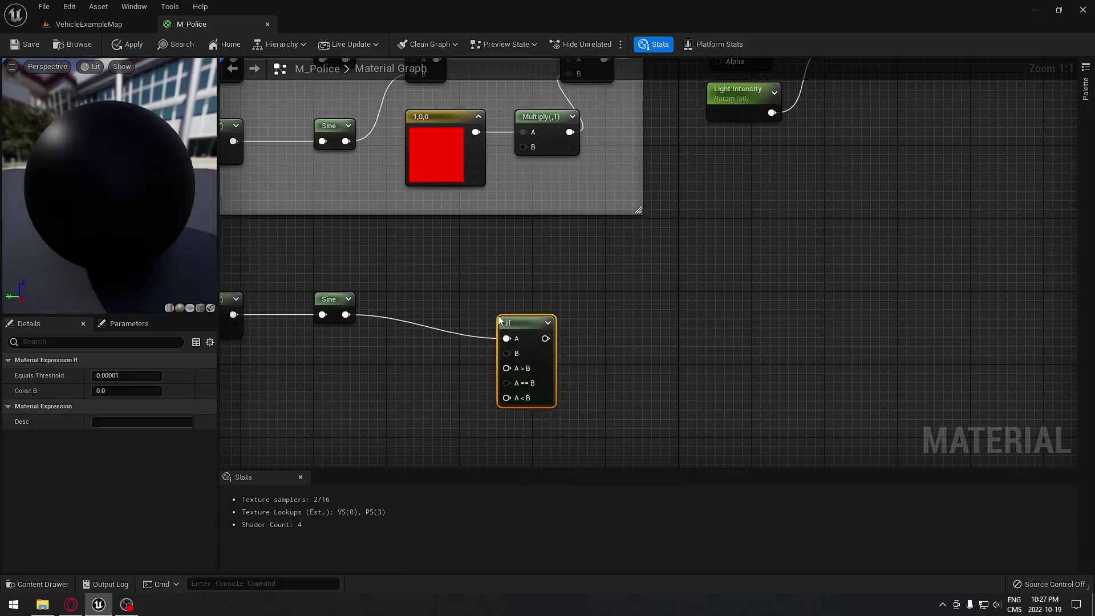
{"action": "right_click_drag", "start_coordinate": [431, 348], "coordinate": [542, 329]}
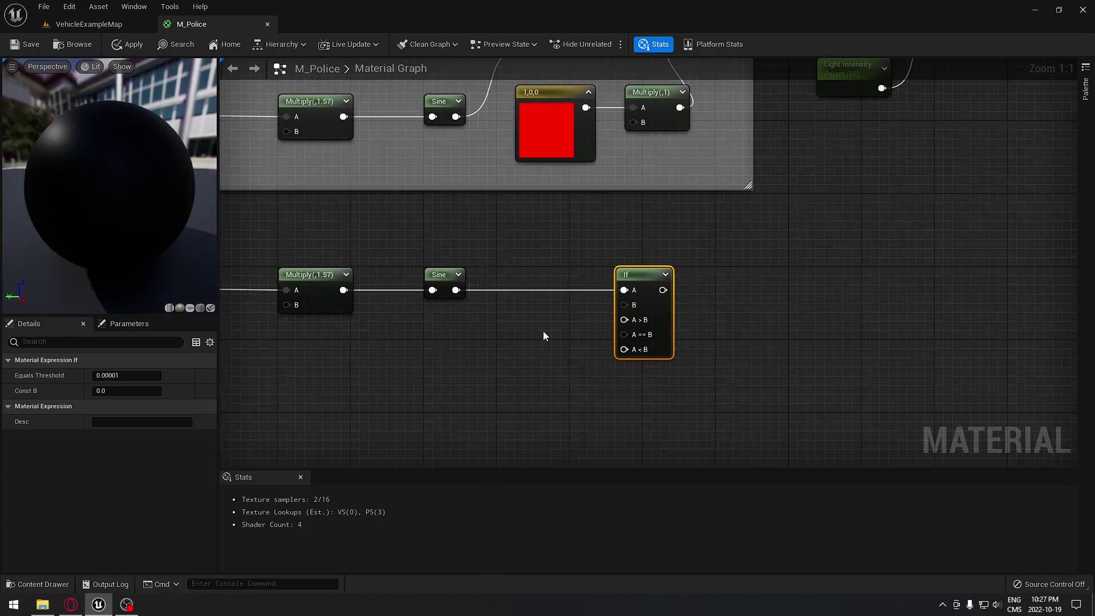
Step: Add three Constant nodes beside the If node and wire them to its B, A > B and A < B inputs
{"action": "left_click", "coordinate": [545, 334]}
{"action": "left_click", "coordinate": [546, 384]}
{"action": "left_click", "coordinate": [549, 451]}
{"action": "right_click_drag", "start_coordinate": [572, 432], "coordinate": [502, 322]}
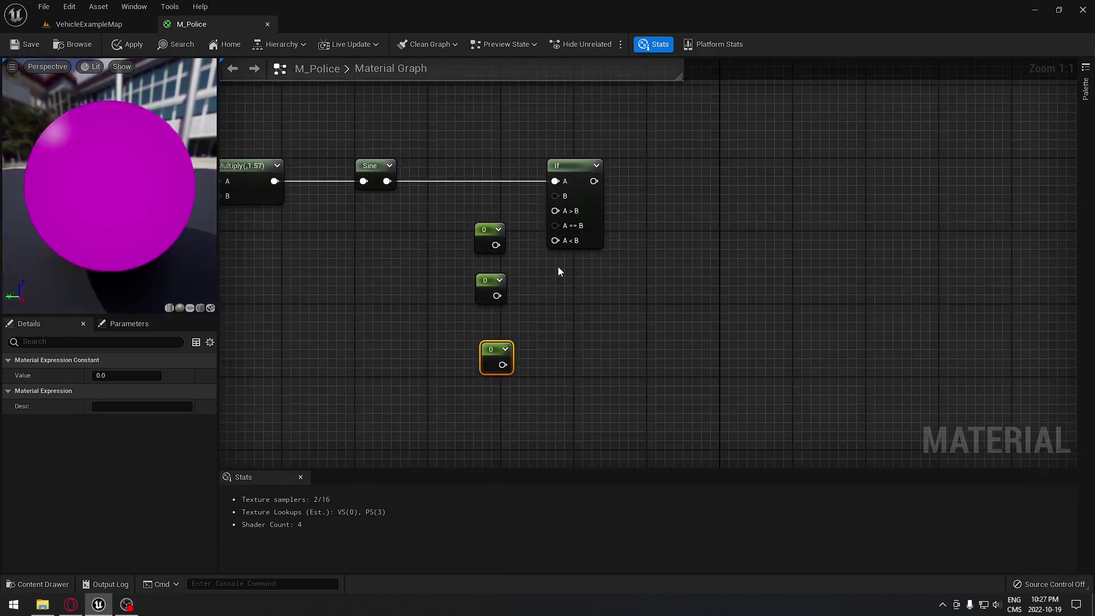
{"action": "left_click_drag", "start_coordinate": [491, 239], "coordinate": [557, 196]}
{"action": "left_click_drag", "start_coordinate": [489, 280], "coordinate": [460, 256]}
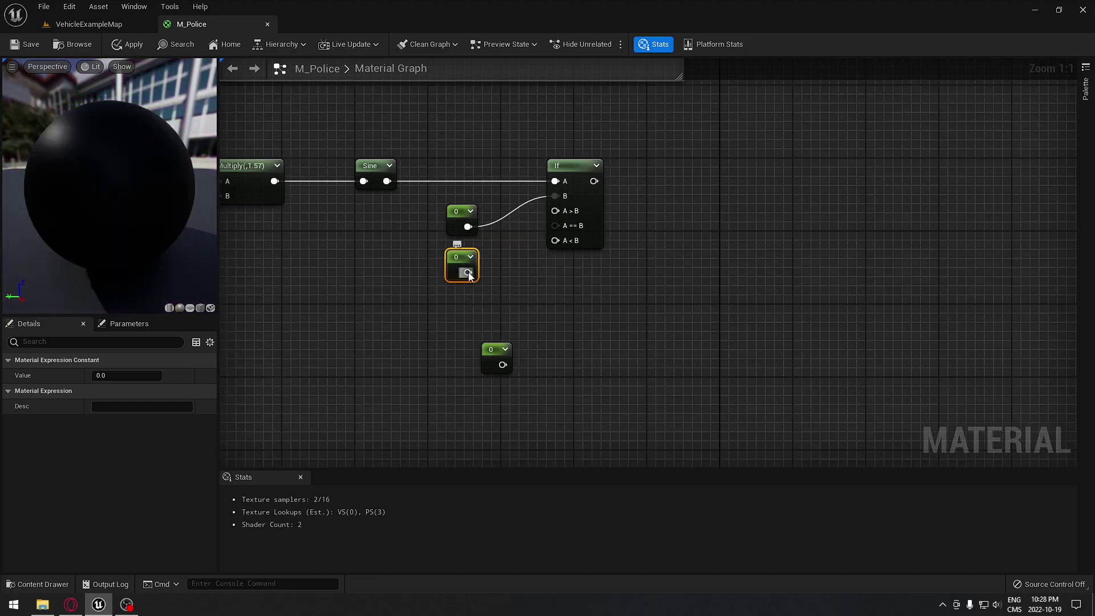
{"action": "left_click_drag", "start_coordinate": [468, 272], "coordinate": [560, 212]}
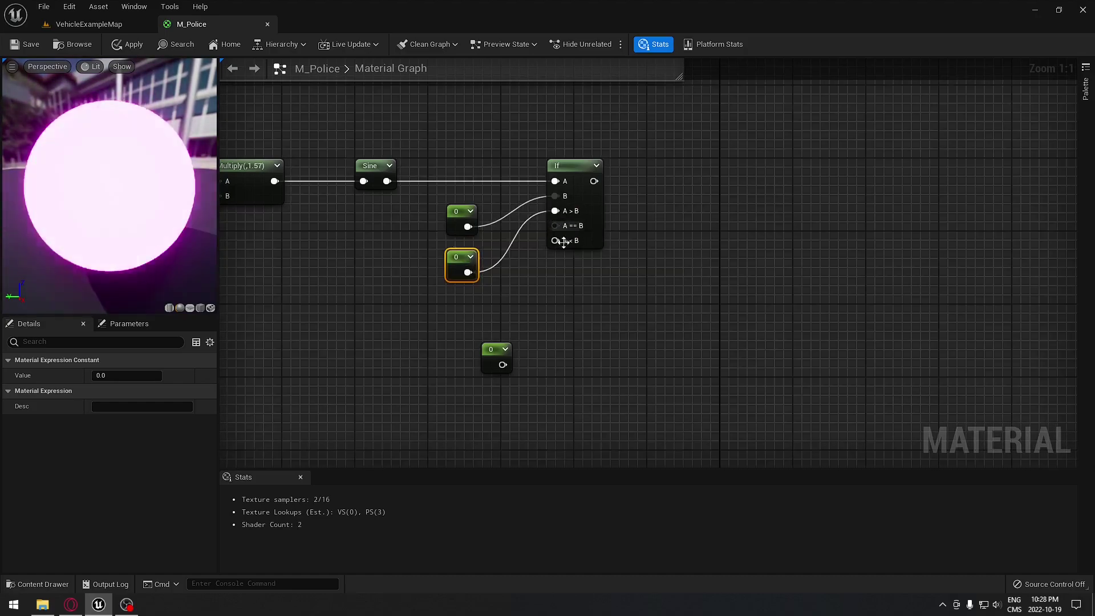
{"action": "left_click_drag", "start_coordinate": [486, 349], "coordinate": [555, 242]}
Step: Convert the constant feeding the If node's A > B input into a parameter
{"action": "left_click", "coordinate": [460, 254]}
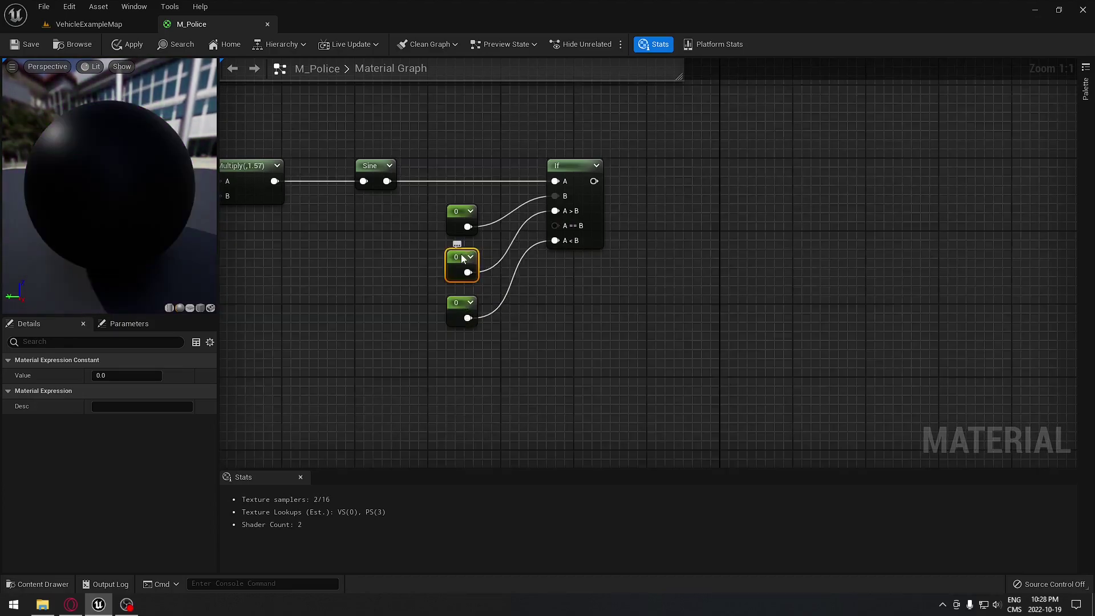
{"action": "right_click", "coordinate": [461, 254]}
{"action": "left_click", "coordinate": [521, 277]}
{"action": "left_click", "coordinate": [433, 283]}
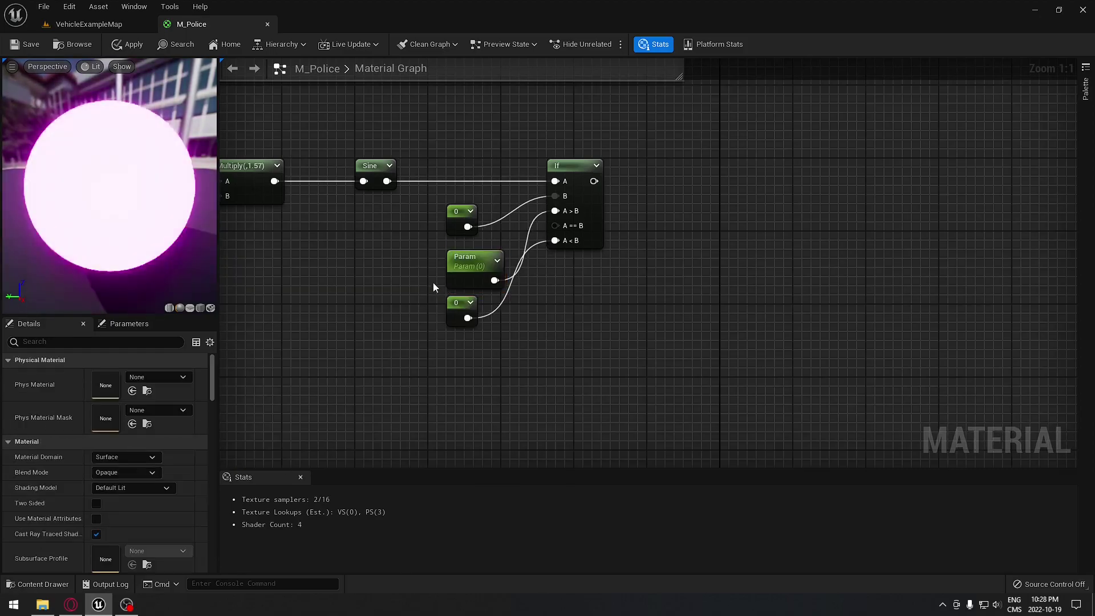
Step: Rename the new parameter "A>B", switching the keyboard layout to English US to enter the symbol
{"action": "left_click", "coordinate": [463, 260]}
{"action": "double_click", "coordinate": [463, 258]}
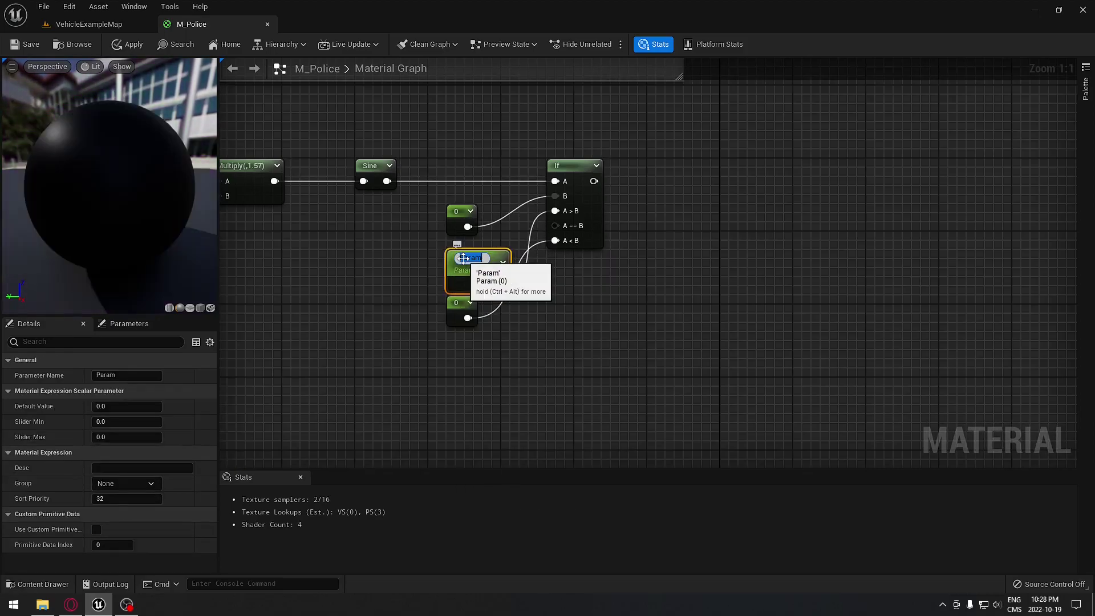
{"action": "key", "text": "BackSpace"}
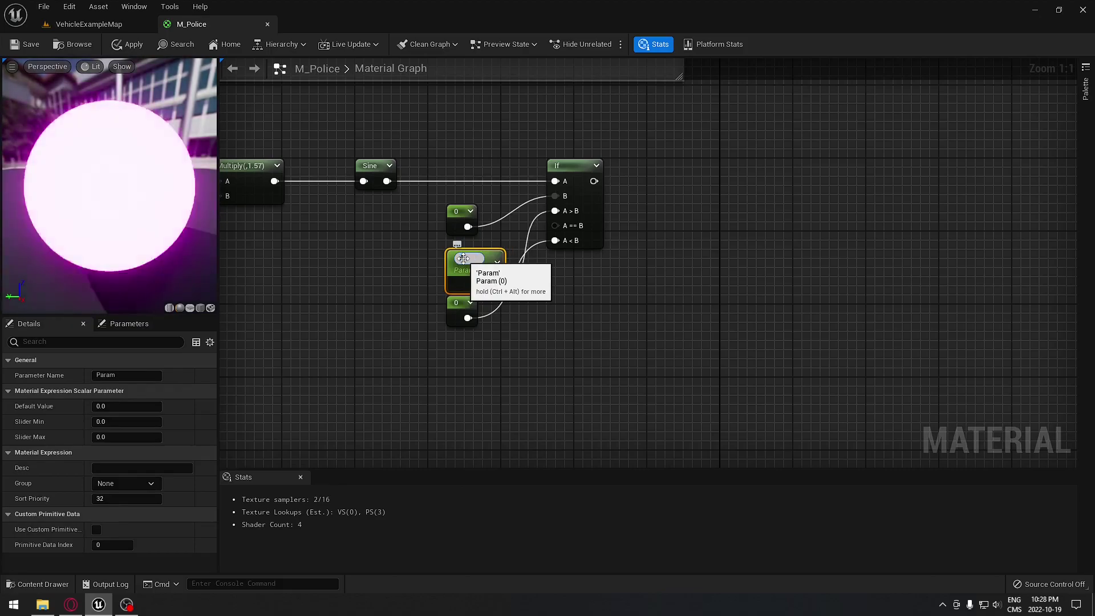
{"action": "type", "text": "A"}
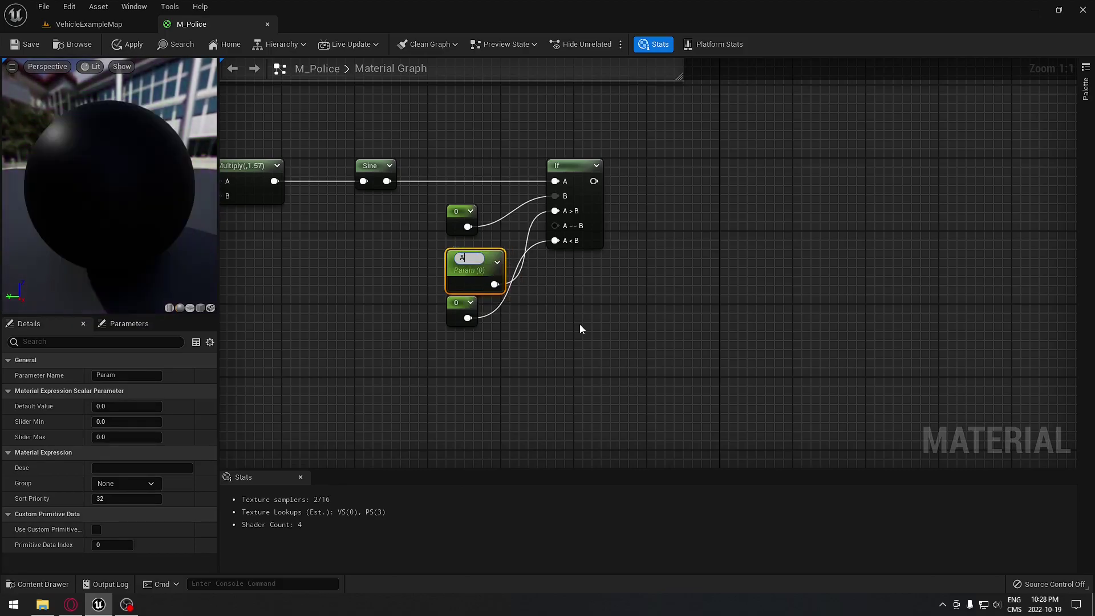
{"action": "key", "text": "BackSpace"}
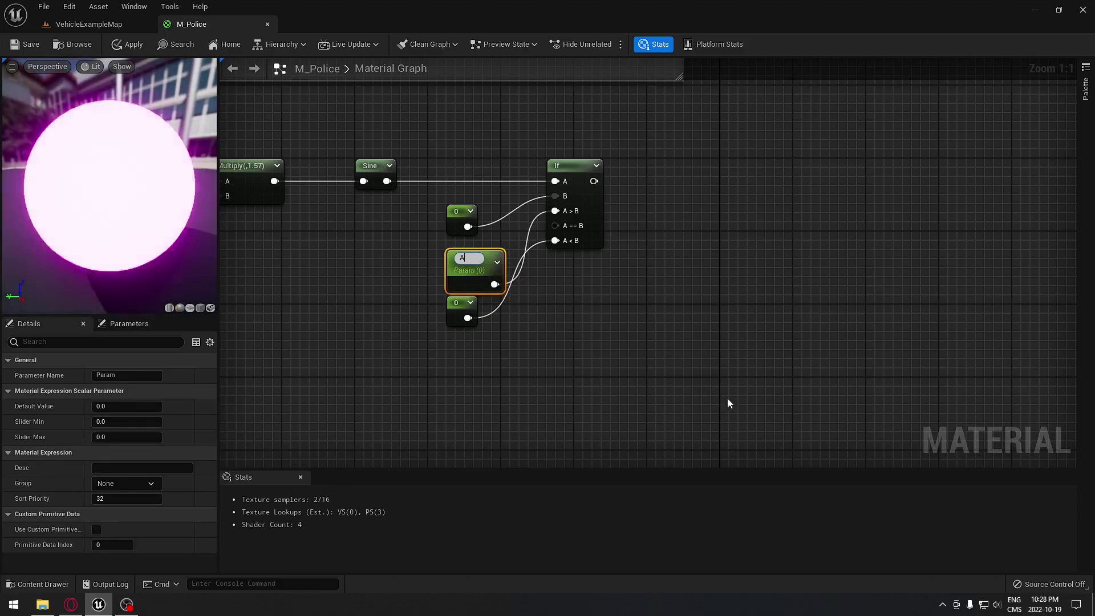
{"action": "left_click", "coordinate": [1014, 605]}
{"action": "left_click", "coordinate": [1015, 604]}
{"action": "left_click", "coordinate": [967, 534]}
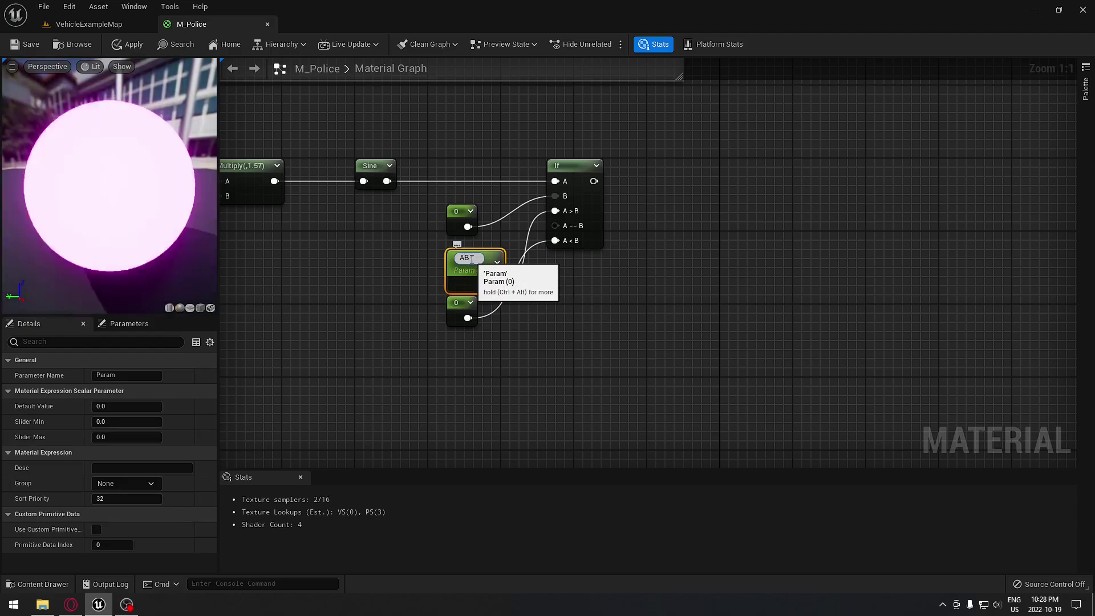
{"action": "key", "text": "Return"}
Step: Convert the constant feeding the If node's A < B input into a parameter named "A<B" and apply the material changes
{"action": "left_click", "coordinate": [460, 302]}
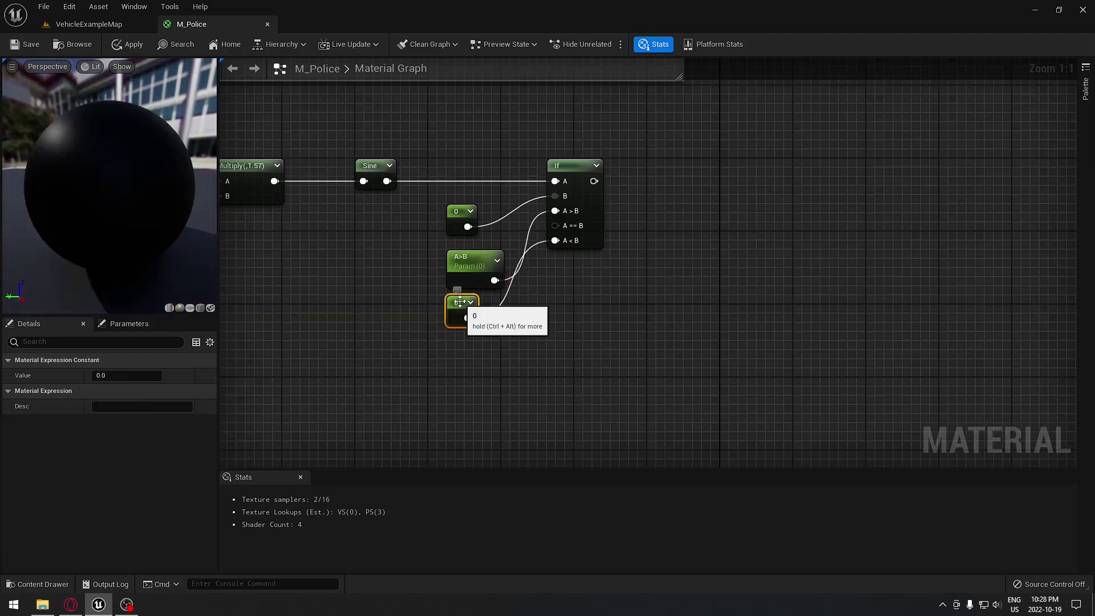
{"action": "right_click", "coordinate": [460, 301]}
{"action": "left_click", "coordinate": [504, 322]}
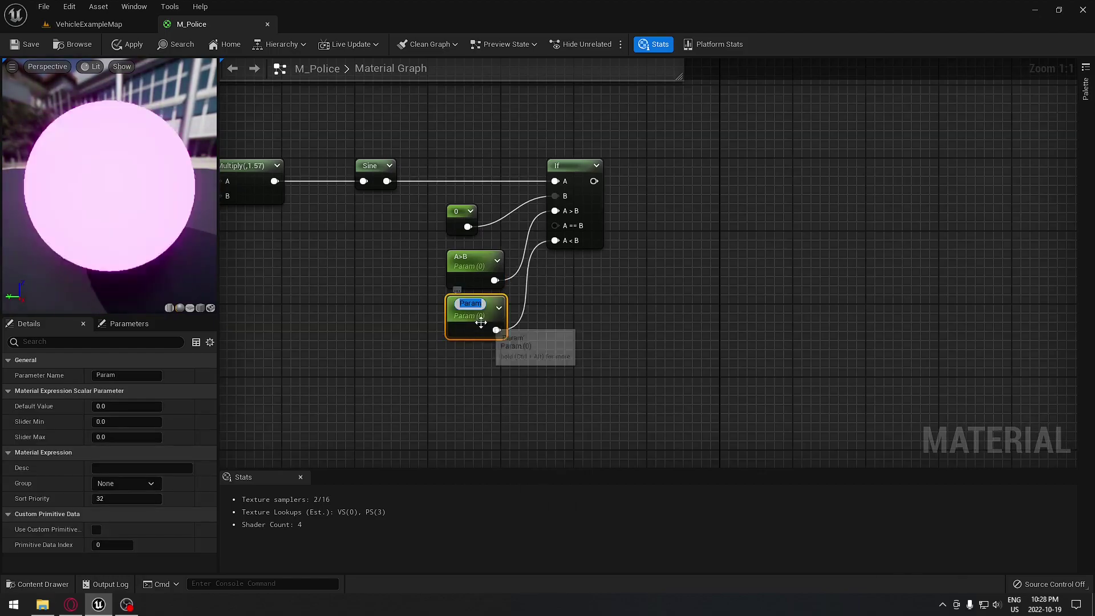
{"action": "type", "text": "A<B"}
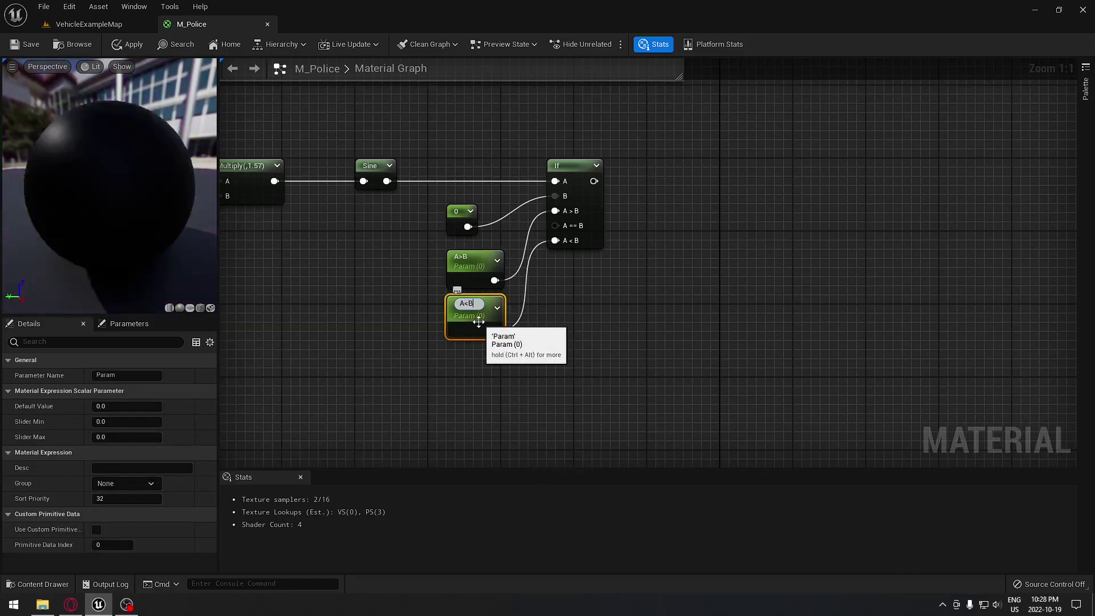
{"action": "key", "text": "Return"}
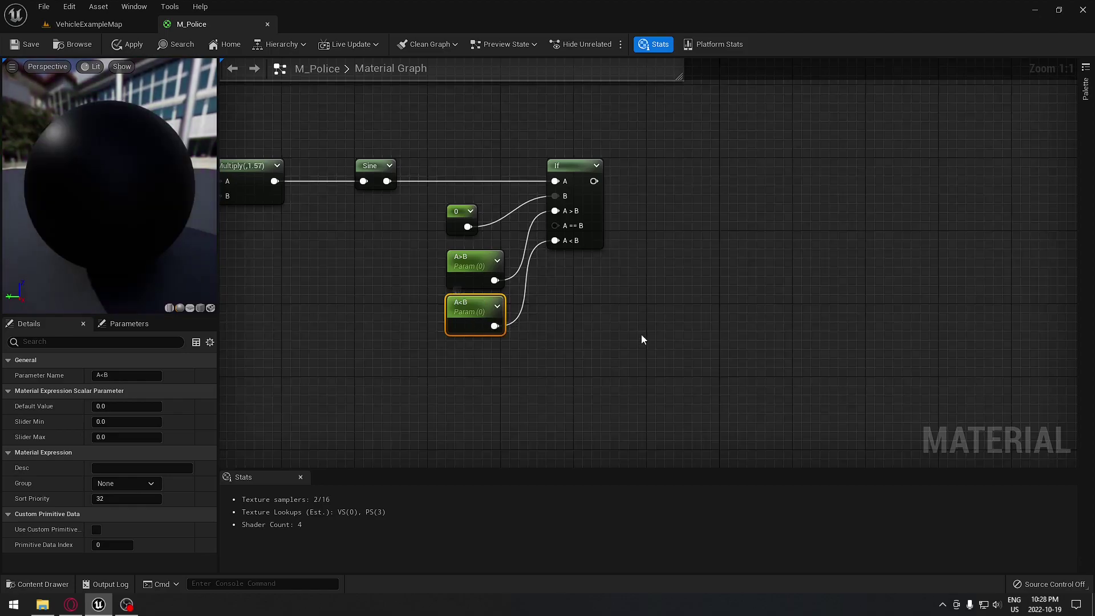
{"action": "left_click", "coordinate": [642, 340]}
{"action": "left_click", "coordinate": [130, 44]}
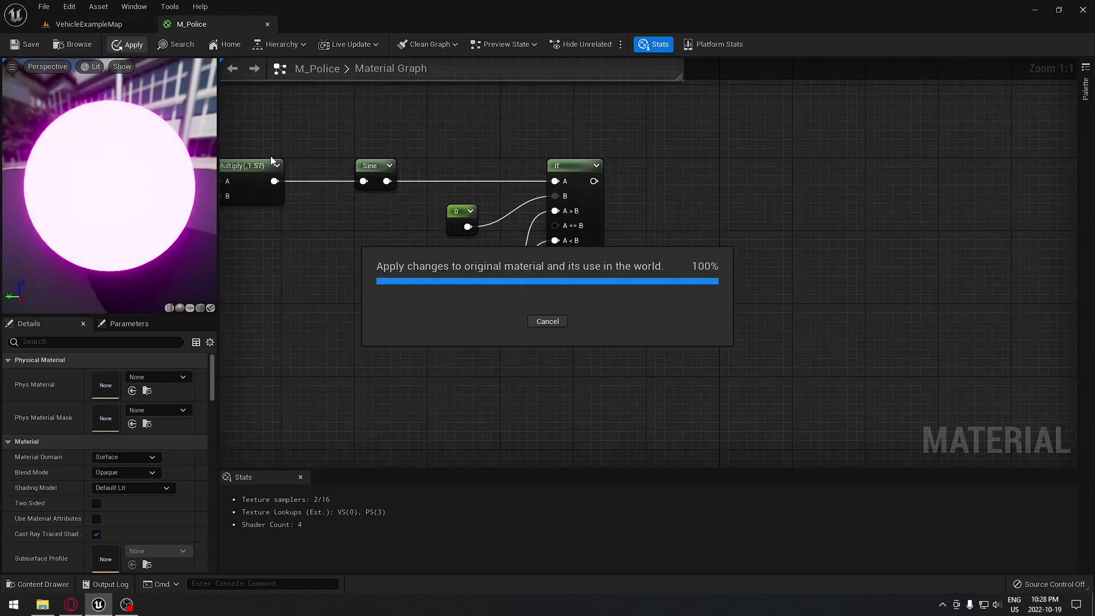
Step: Set the A>B parameter's default value to 1
{"action": "right_click_drag", "start_coordinate": [392, 218], "coordinate": [378, 258]}
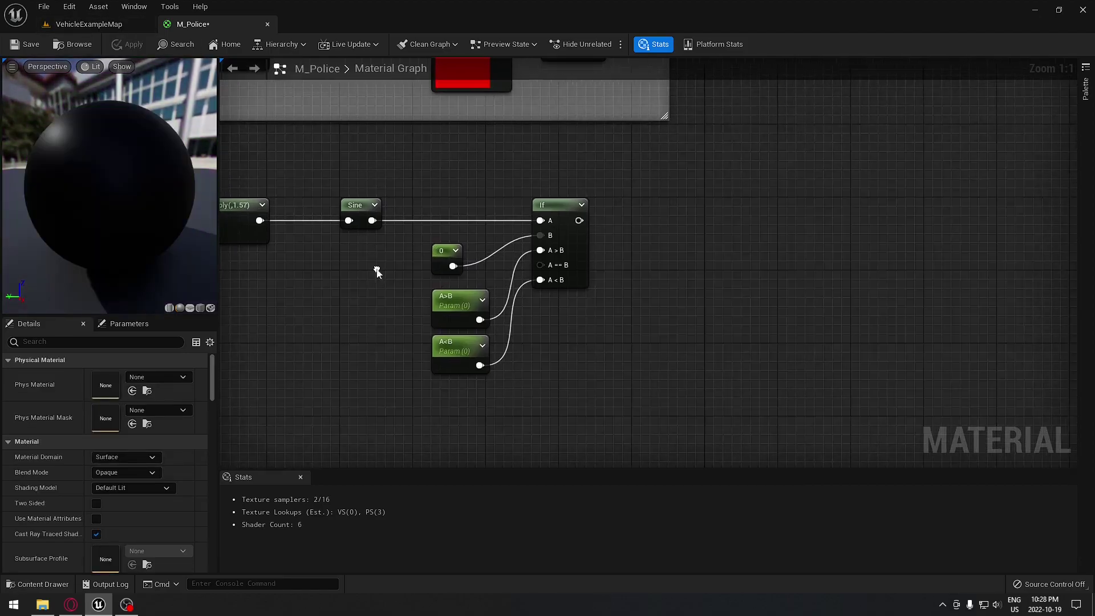
{"action": "left_click", "coordinate": [445, 306]}
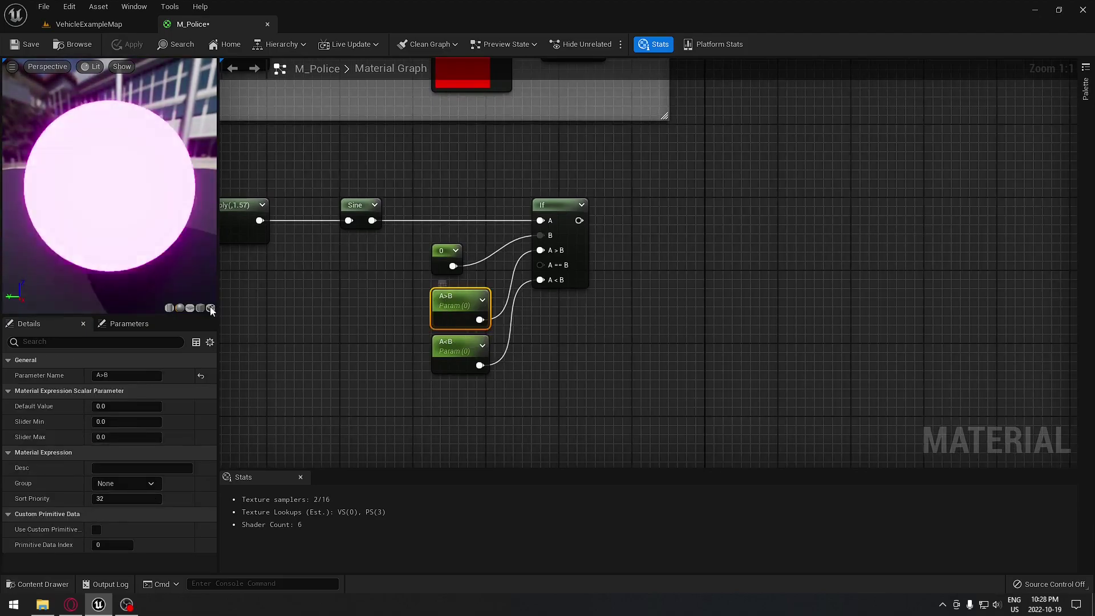
{"action": "type", "text": "1"}
{"action": "left_click", "coordinate": [257, 410]}
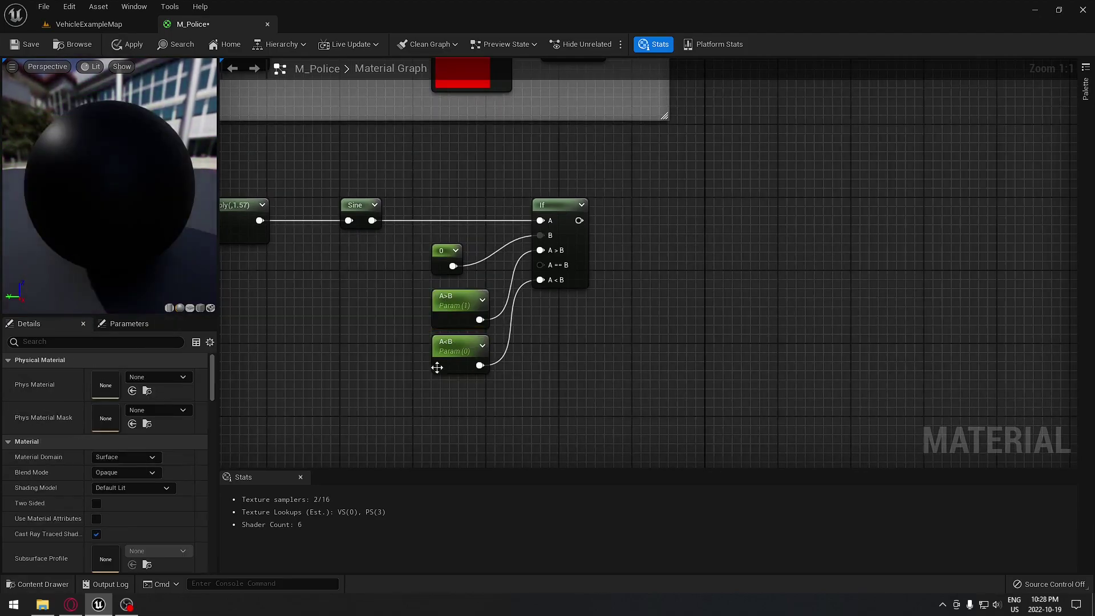
{"action": "left_click", "coordinate": [436, 367]}
{"action": "left_click", "coordinate": [442, 395]}
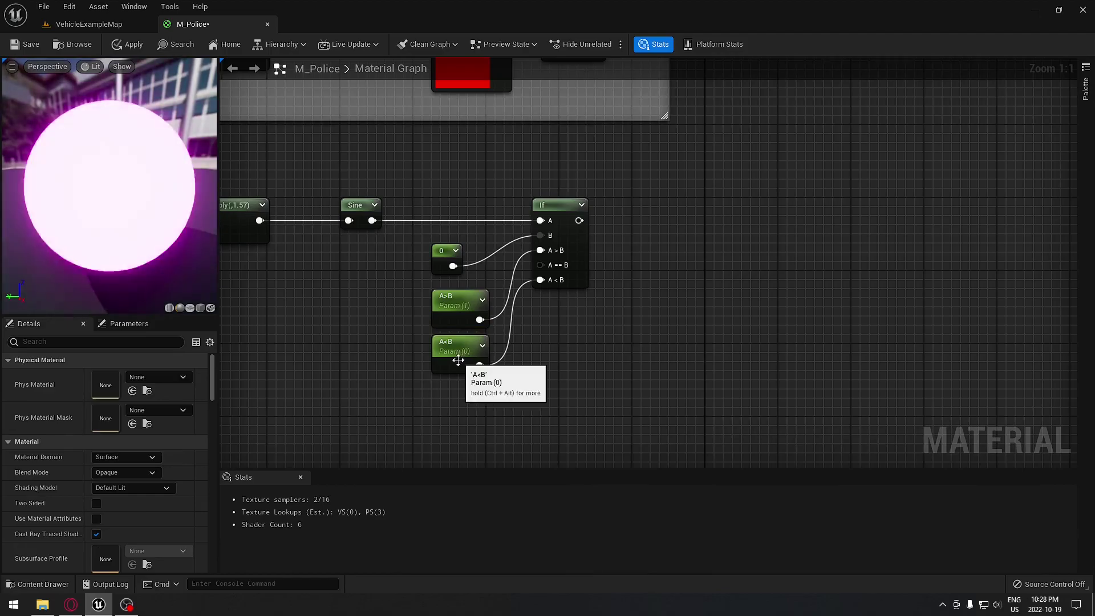
Step: Connect the If node's output to the Alpha input of the Lerp that blends the blue and red networks
{"action": "right_click_drag", "start_coordinate": [375, 306], "coordinate": [248, 372]}
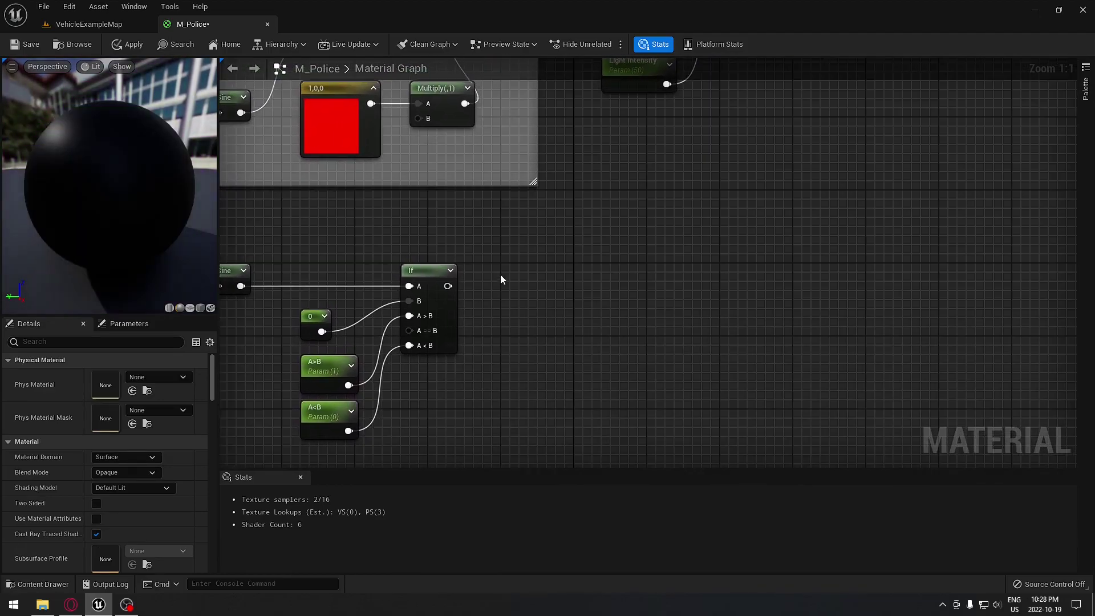
{"action": "right_click_drag", "start_coordinate": [501, 275], "coordinate": [491, 312]}
{"action": "left_click_drag", "start_coordinate": [438, 324], "coordinate": [604, 314]}
{"action": "right_click_drag", "start_coordinate": [616, 395], "coordinate": [638, 264]}
Step: Try a period of 0.9 on the Sine node feeding the If node, and set it back to 0.5
{"action": "right_click_drag", "start_coordinate": [418, 329], "coordinate": [623, 257]}
{"action": "right_click_drag", "start_coordinate": [439, 294], "coordinate": [561, 325]}
{"action": "left_click", "coordinate": [561, 325]}
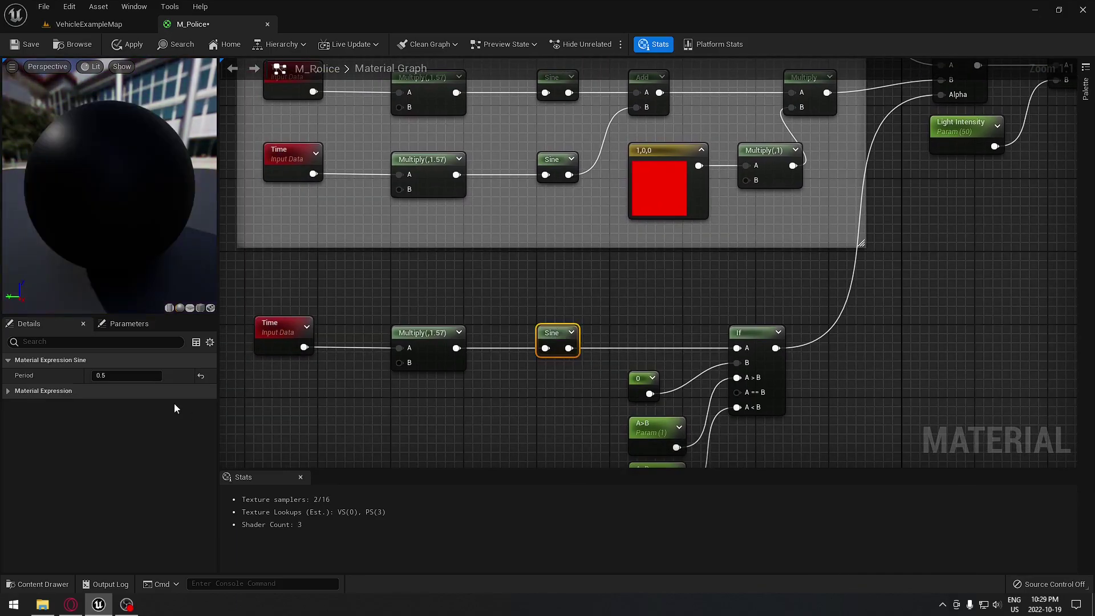
{"action": "left_click", "coordinate": [126, 376]}
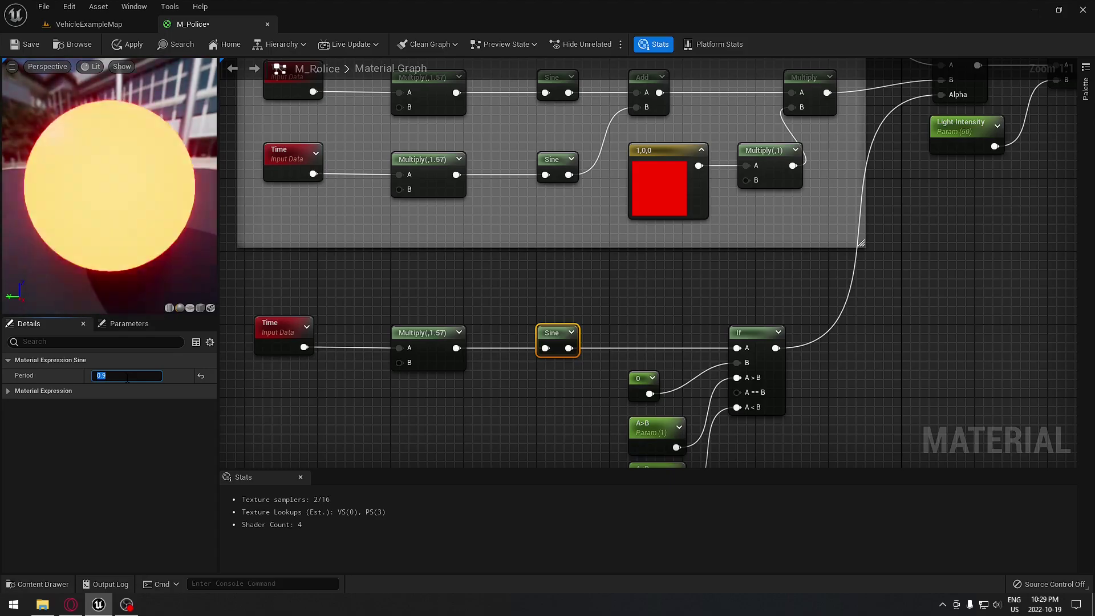
{"action": "key", "text": "Return"}
{"action": "left_click", "coordinate": [127, 376]}
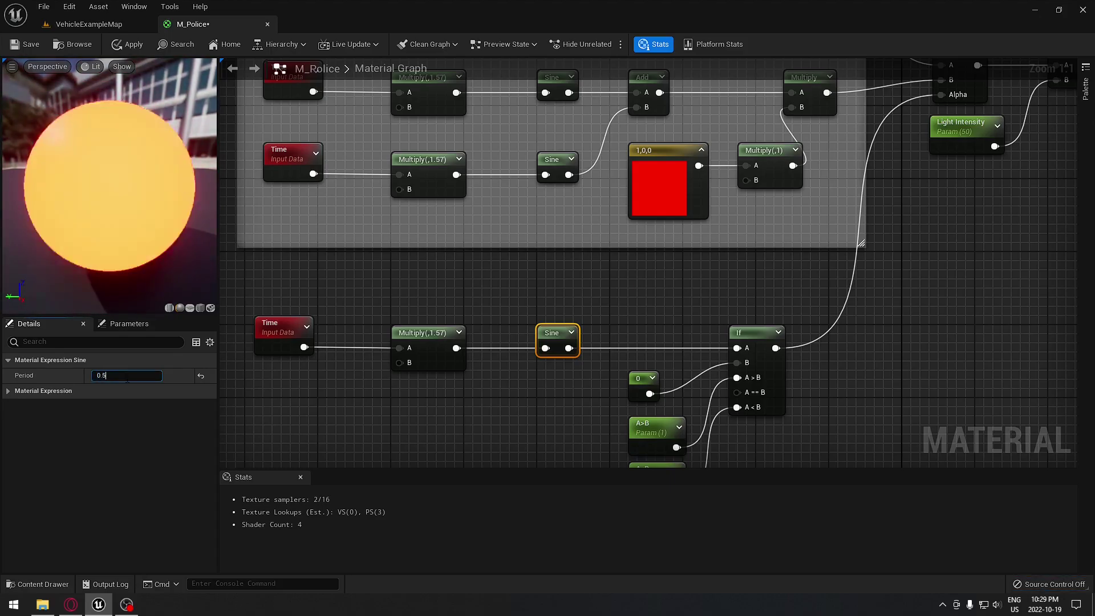
{"action": "key", "text": "Return"}
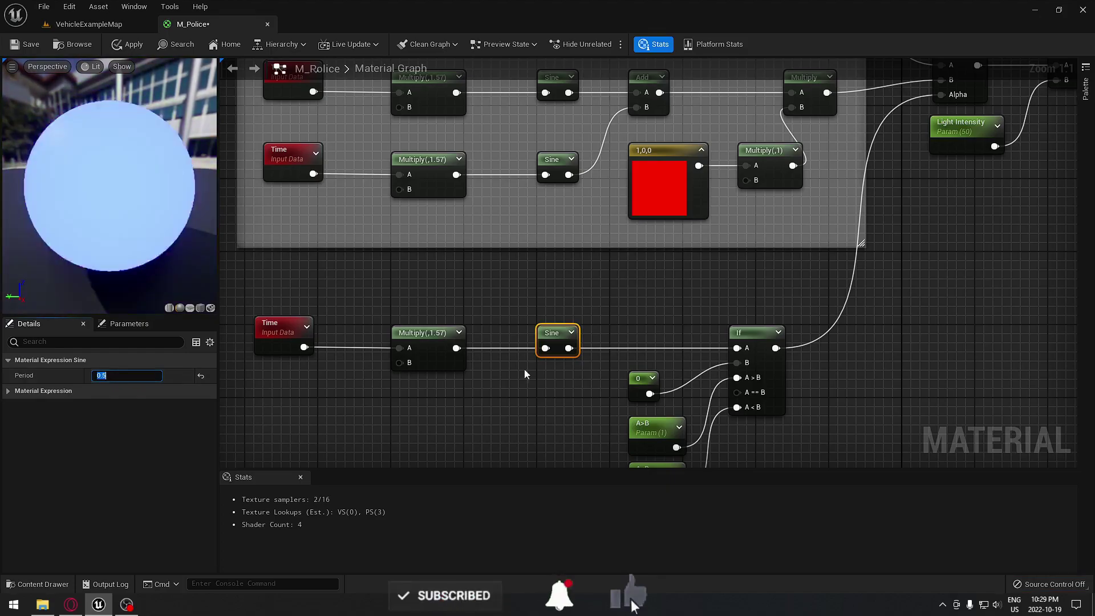
Step: Wrap the lower Time, Multiply, Sine and If nodes and the If node's constant and parameters in a comment box
{"action": "left_click", "coordinate": [533, 436]}
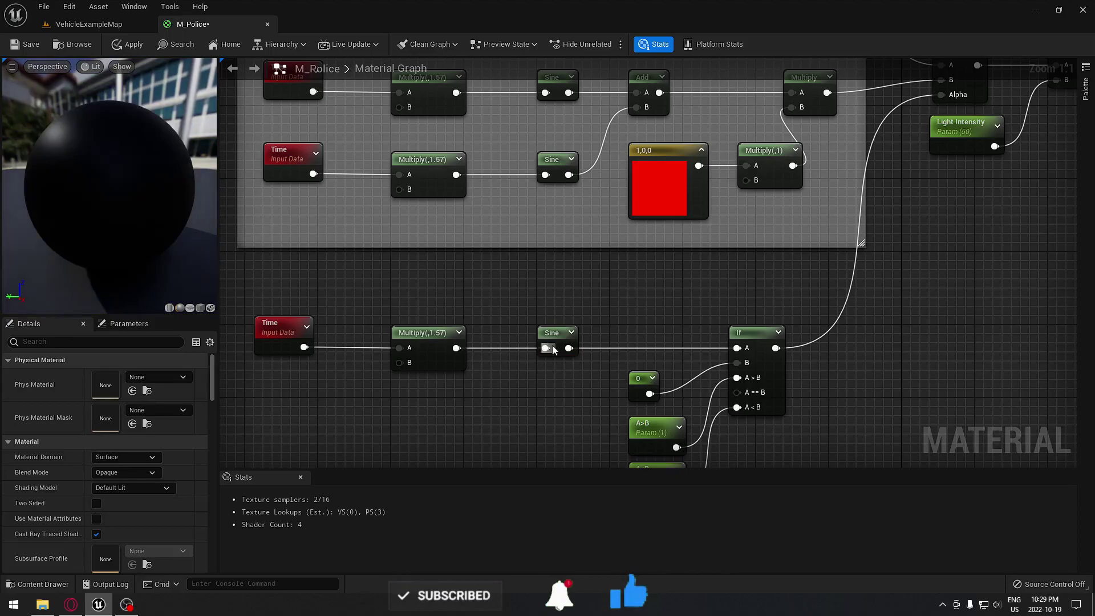
{"action": "right_click_drag", "start_coordinate": [922, 246], "coordinate": [705, 295]}
{"action": "right_click_drag", "start_coordinate": [848, 263], "coordinate": [507, 327]}
{"action": "right_click_drag", "start_coordinate": [446, 368], "coordinate": [770, 124]}
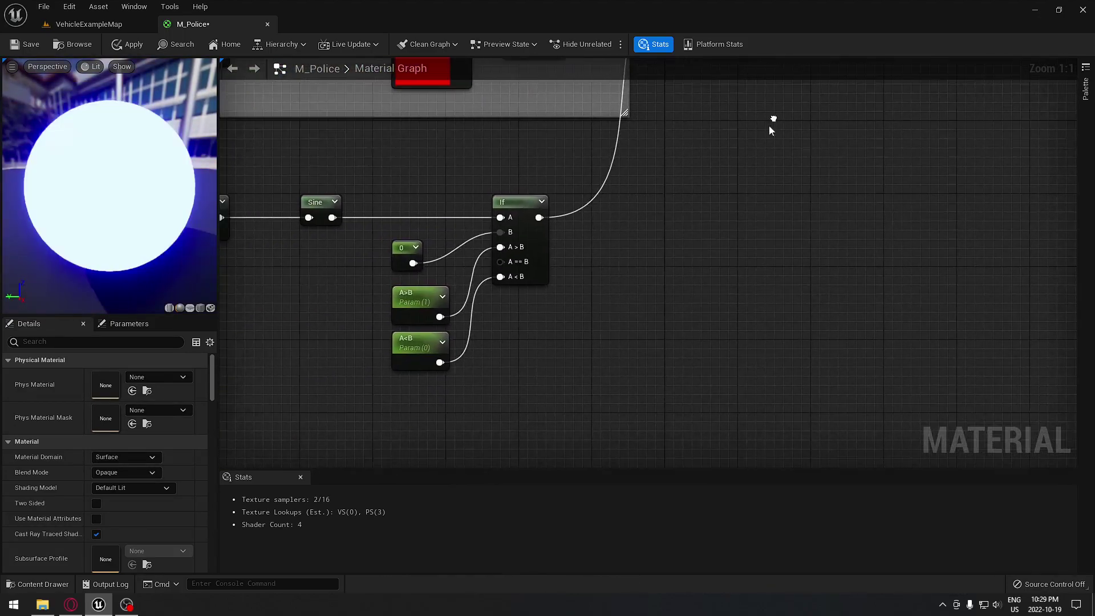
{"action": "right_click_drag", "start_coordinate": [434, 242], "coordinate": [703, 221]}
{"action": "left_click_drag", "start_coordinate": [254, 145], "coordinate": [884, 371]}
{"action": "key", "text": "c"}
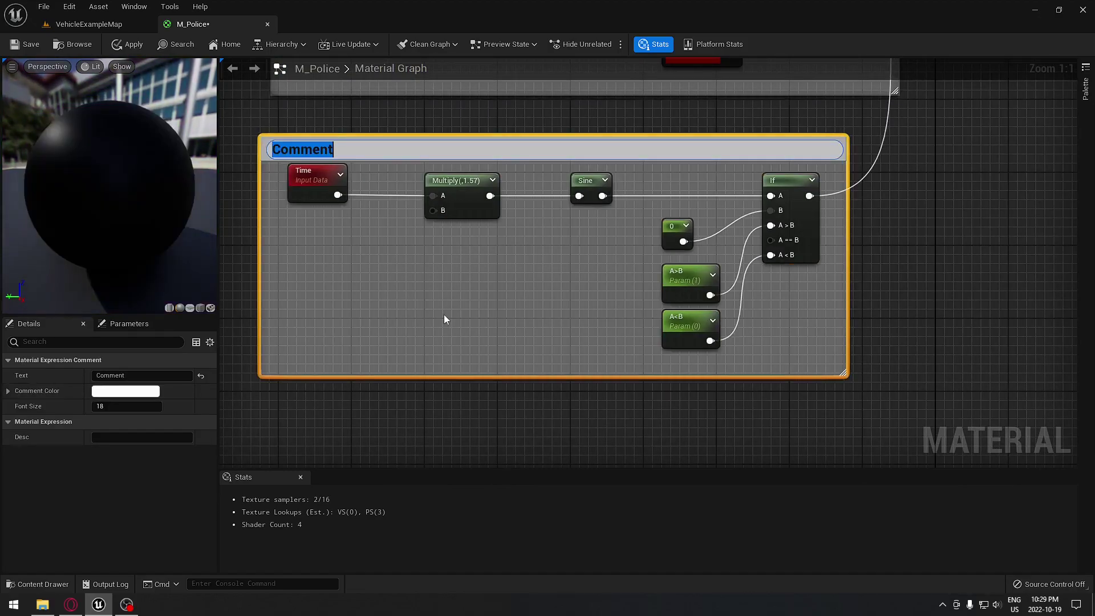
Step: Title the new comment box "Select Blue or Red without mising them together"
{"action": "type", "text": "Se"}
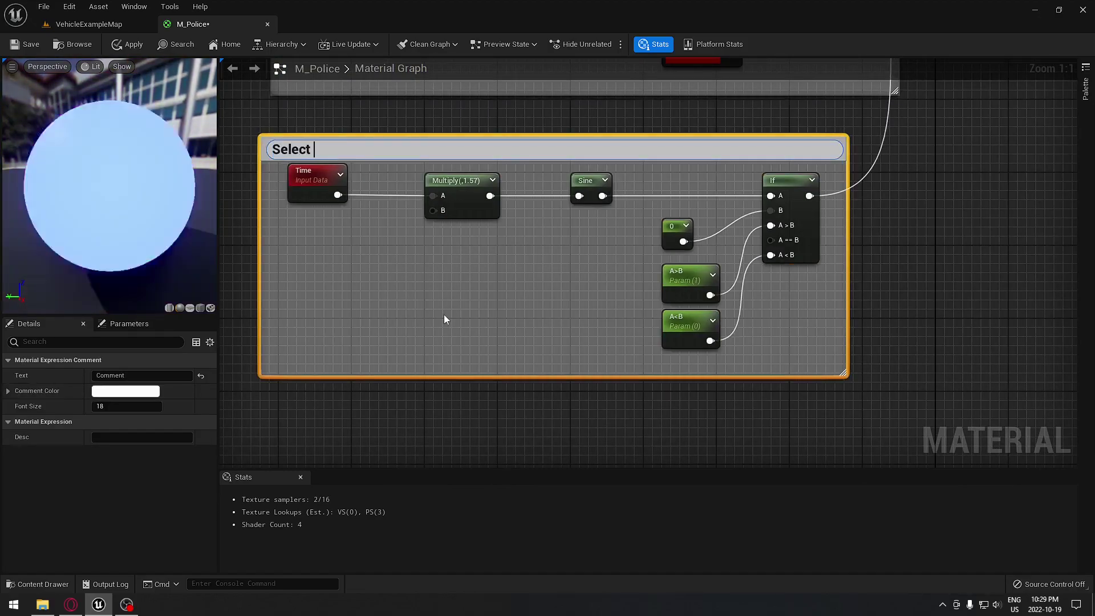
{"action": "type", "text": "lect "}
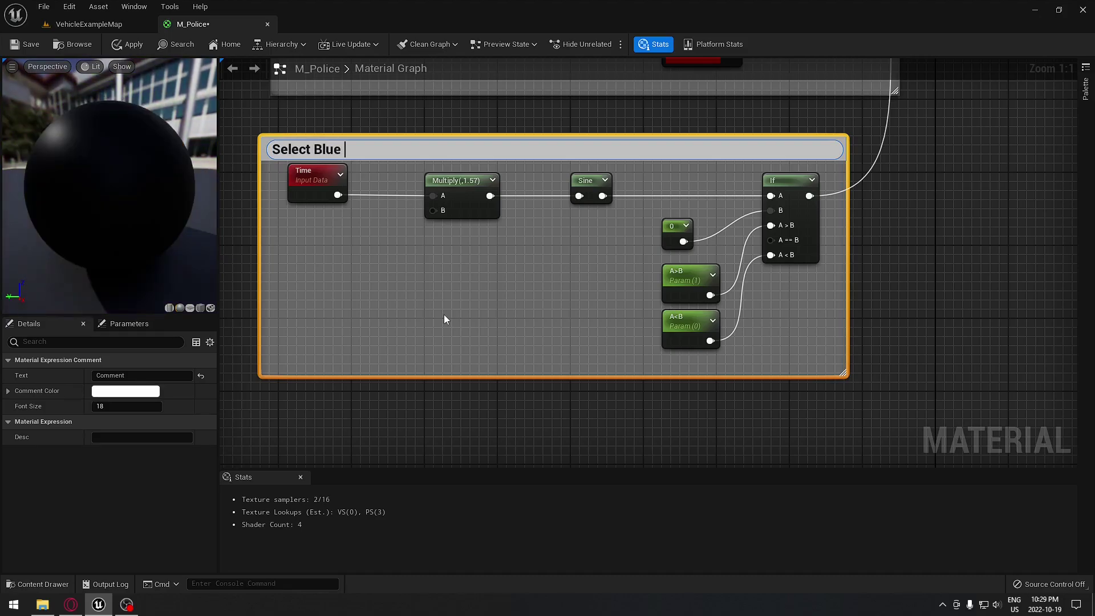
{"action": "type", "text": "Blue or Red"}
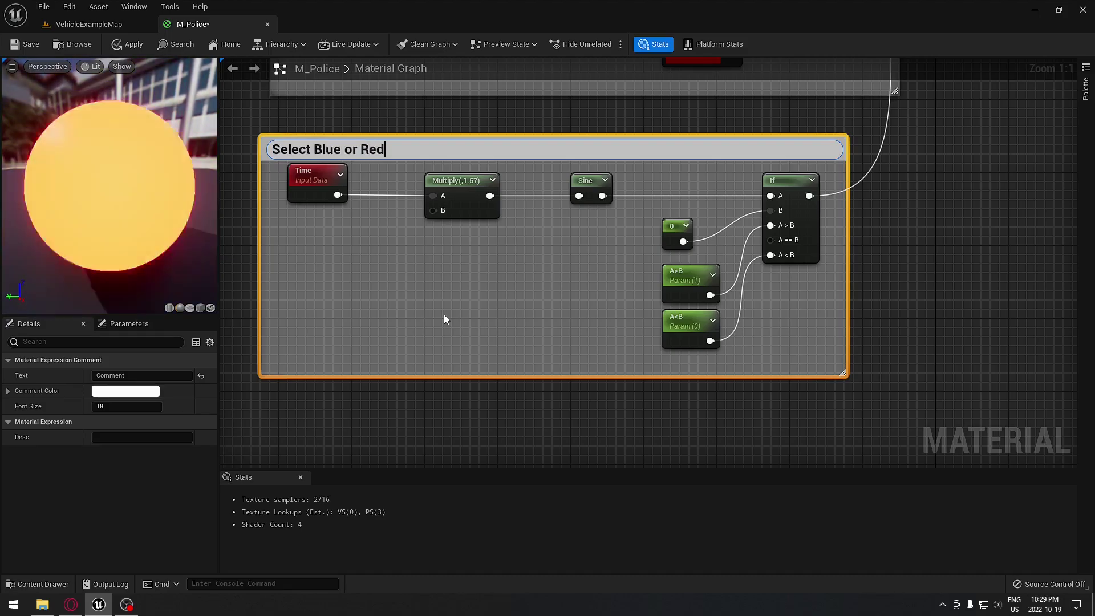
{"action": "type", "text": " without "}
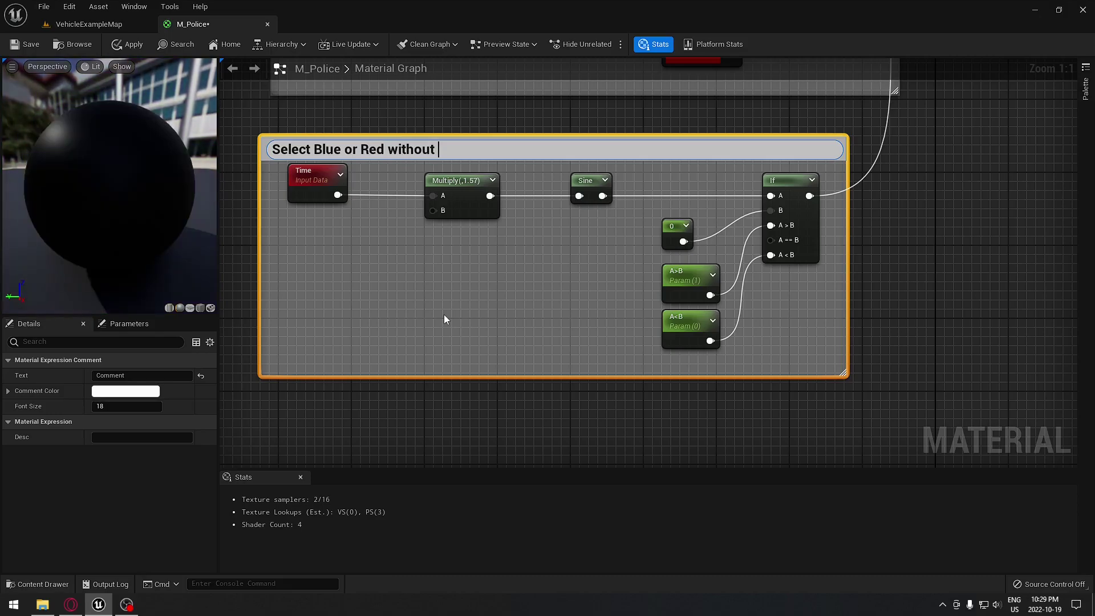
{"action": "type", "text": "mising"}
{"action": "type", "text": "them together"}
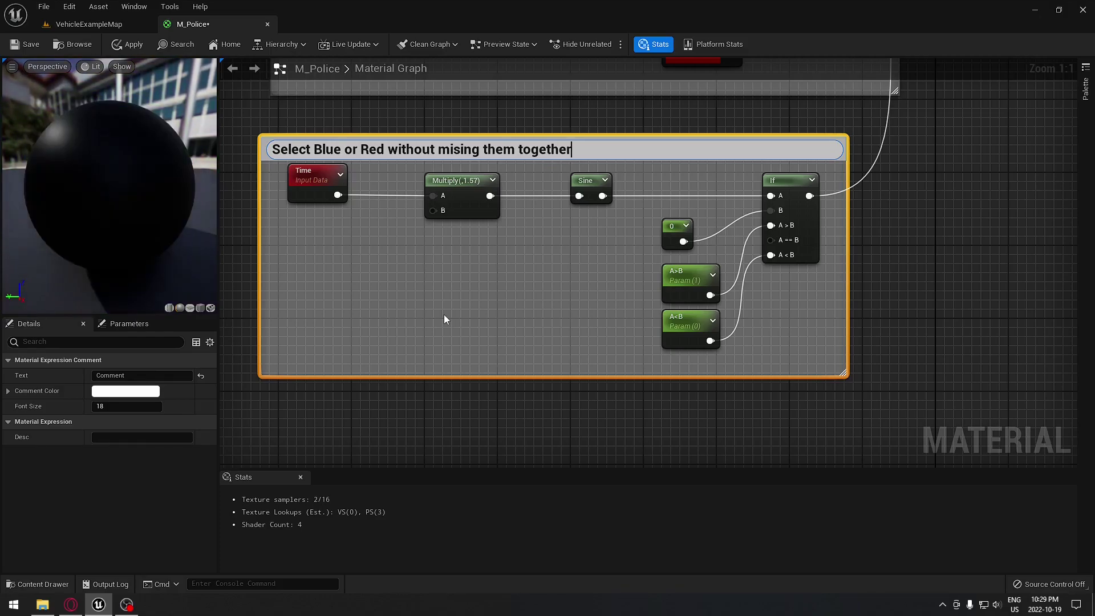
{"action": "key", "text": "Return"}
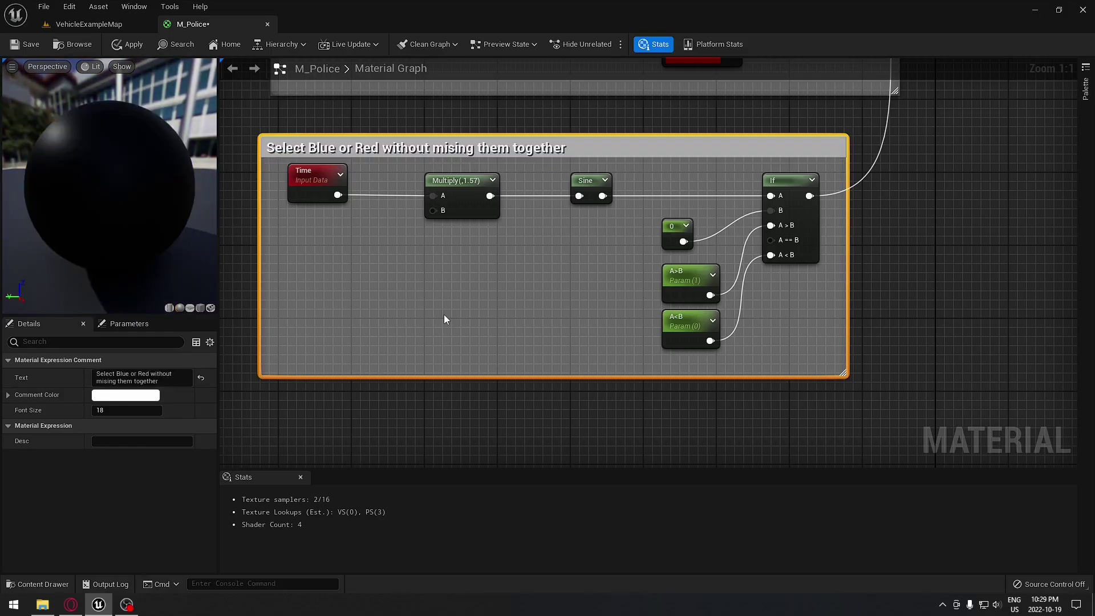
{"action": "left_click", "coordinate": [994, 241]}
Step: Add a black Constant3Vector above the final Multiply node and connect it to the Base Color of M_Police
{"action": "right_click_drag", "start_coordinate": [997, 241], "coordinate": [932, 280]}
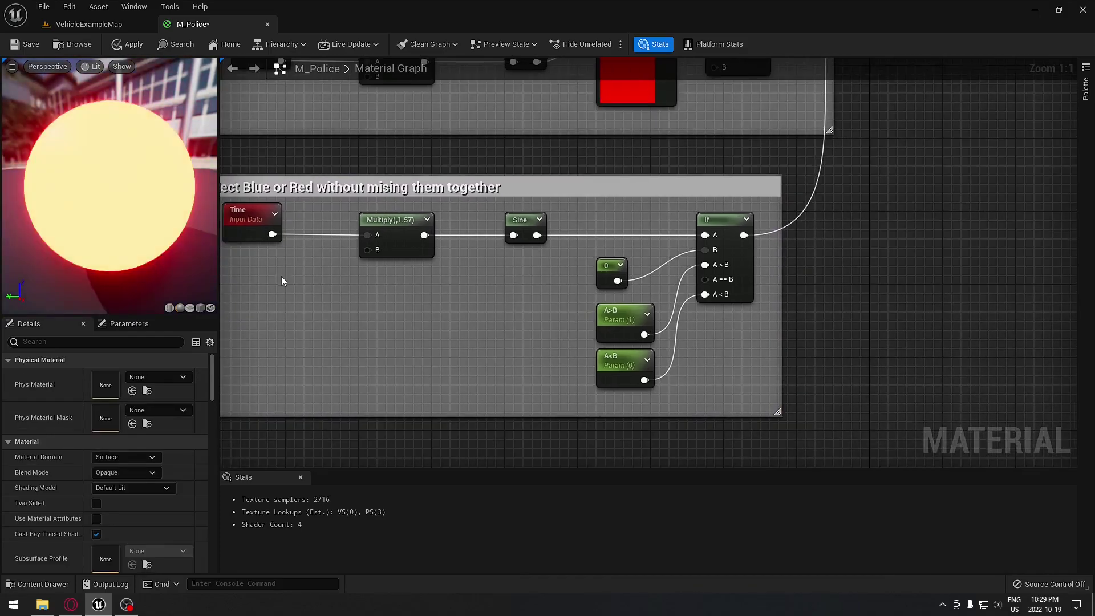
{"action": "right_click_drag", "start_coordinate": [448, 248], "coordinate": [509, 270]}
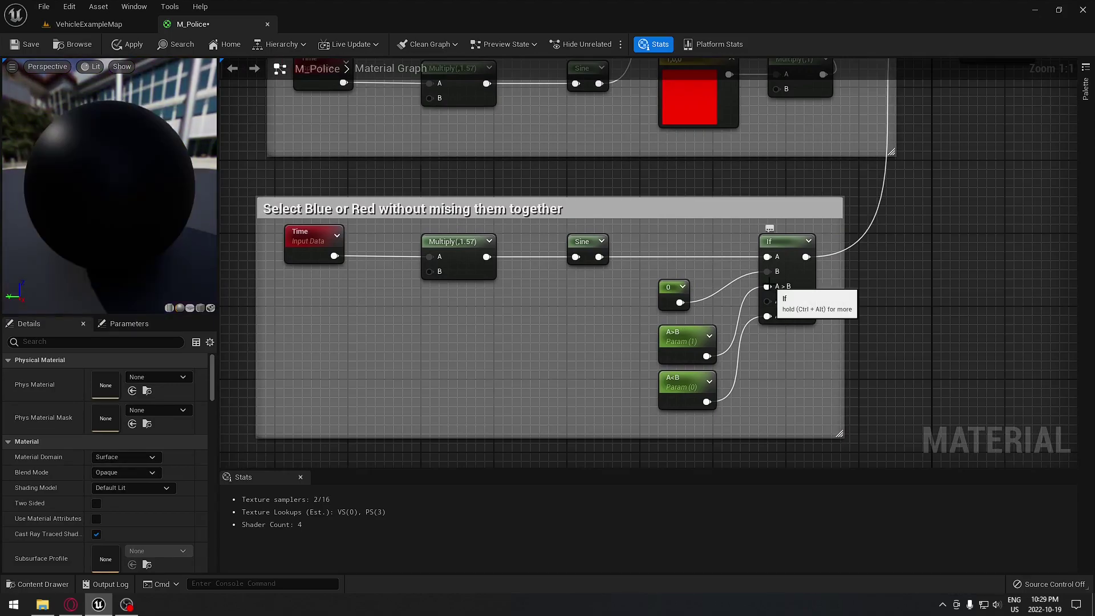
{"action": "right_click_drag", "start_coordinate": [885, 332], "coordinate": [686, 445]}
{"action": "right_click_drag", "start_coordinate": [936, 150], "coordinate": [546, 389]}
{"action": "mouse_move", "coordinate": [478, 205]}
{"action": "right_mouse_down"}
{"action": "mouse_move", "coordinate": [481, 228]}
{"action": "mouse_move", "coordinate": [457, 208]}
{"action": "right_mouse_up"}
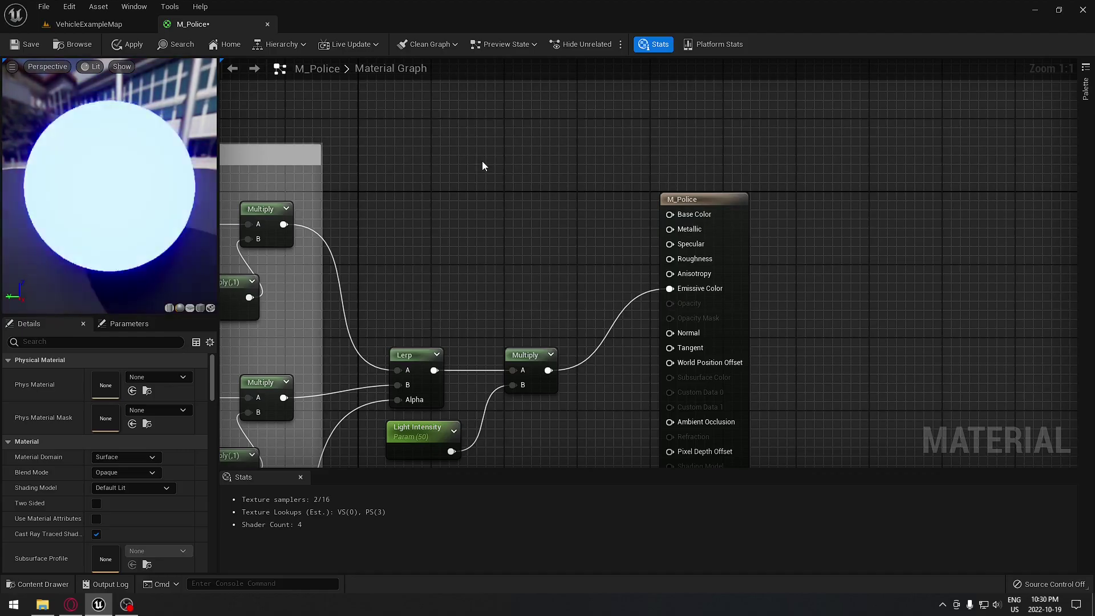
{"action": "left_click", "coordinate": [522, 148]}
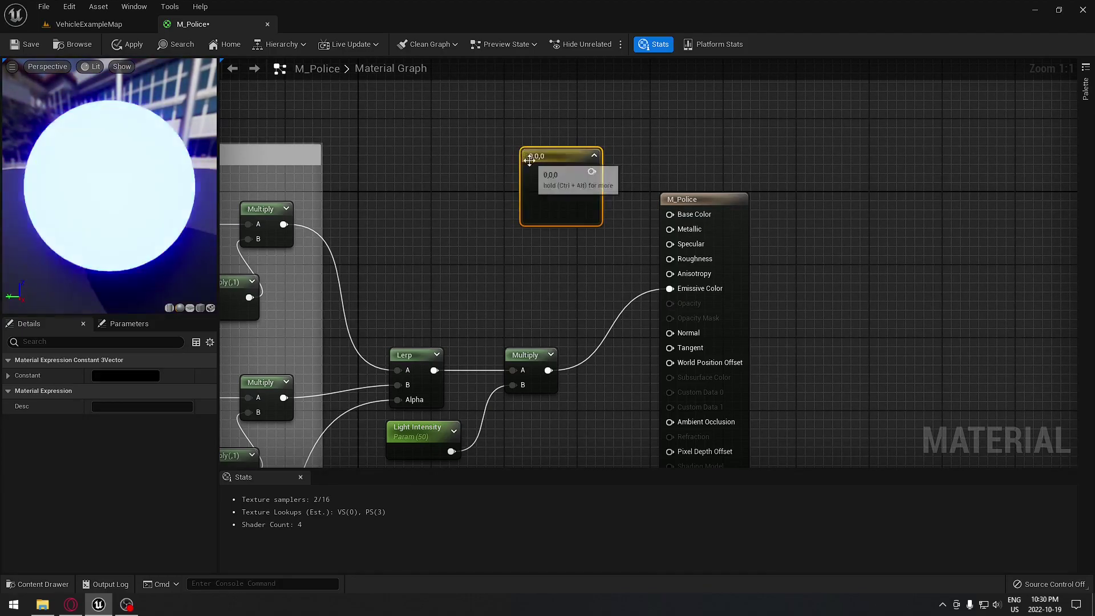
{"action": "left_click_drag", "start_coordinate": [565, 152], "coordinate": [671, 215]}
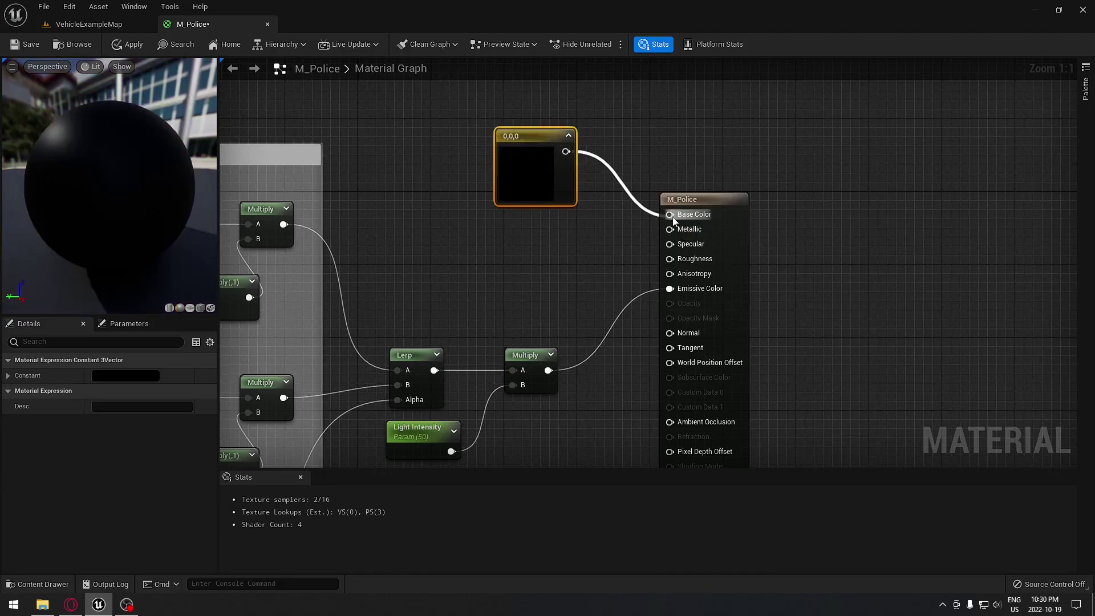
Step: Try to give the Base Color vector a green hue without raising its brightness value
{"action": "double_click", "coordinate": [529, 176]}
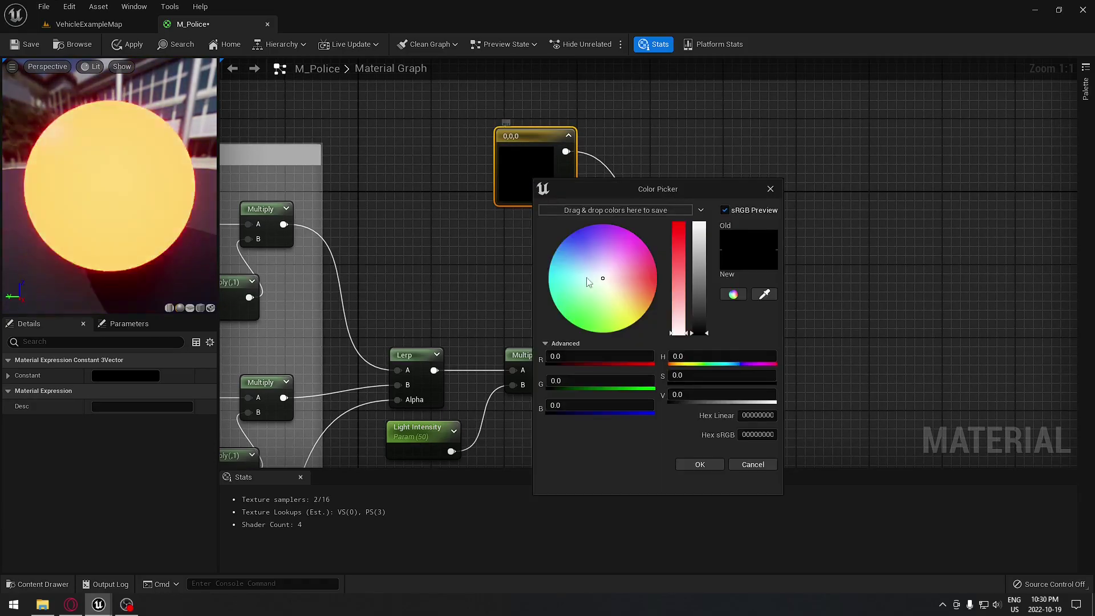
{"action": "left_click", "coordinate": [579, 321]}
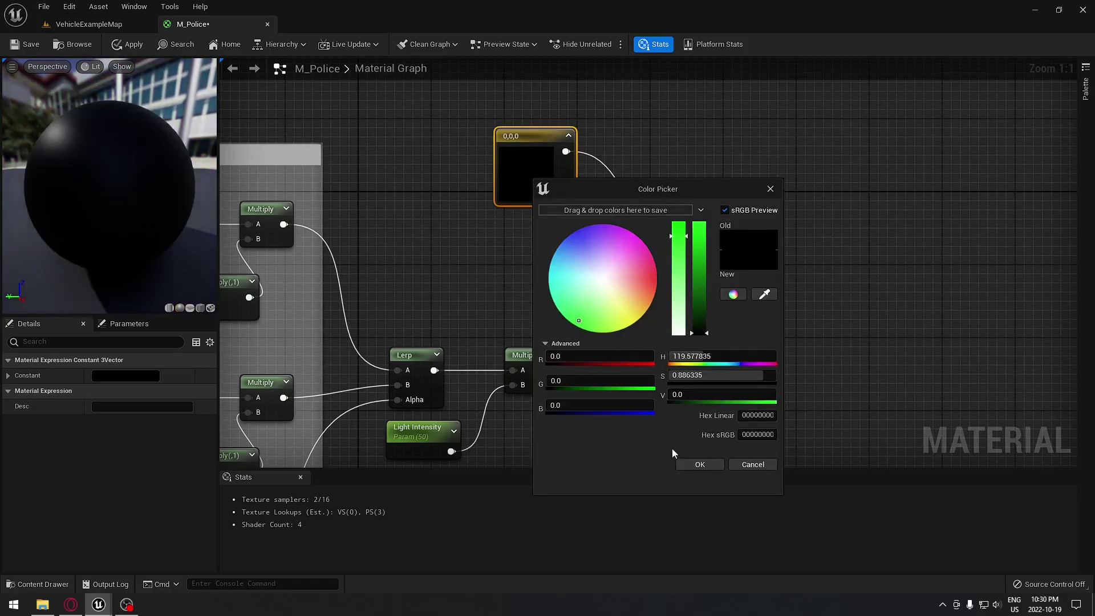
{"action": "left_click", "coordinate": [694, 462]}
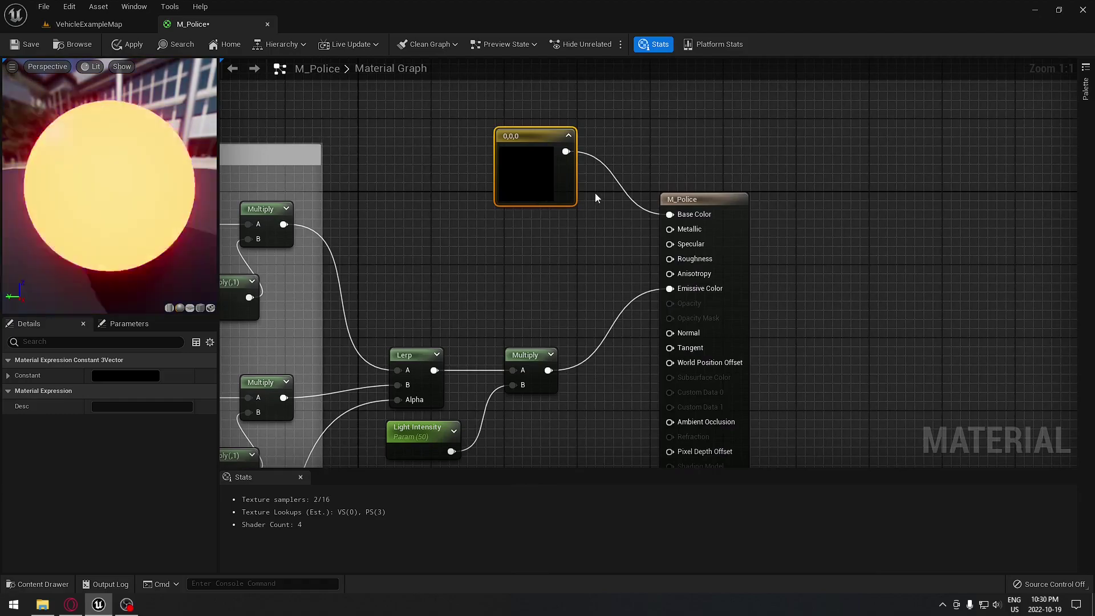
Step: Try light green, white and grey on the Base Color vector, and return it to black (0,0,0)
{"action": "double_click", "coordinate": [539, 172]}
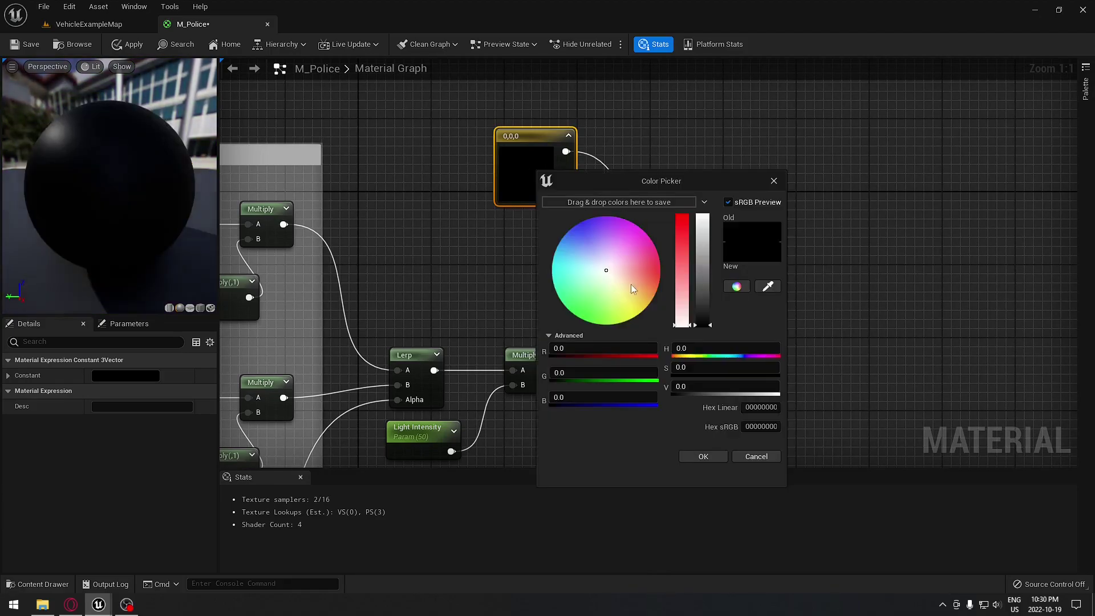
{"action": "left_click_drag", "start_coordinate": [701, 306], "coordinate": [704, 204]}
{"action": "left_click_drag", "start_coordinate": [616, 262], "coordinate": [586, 312]}
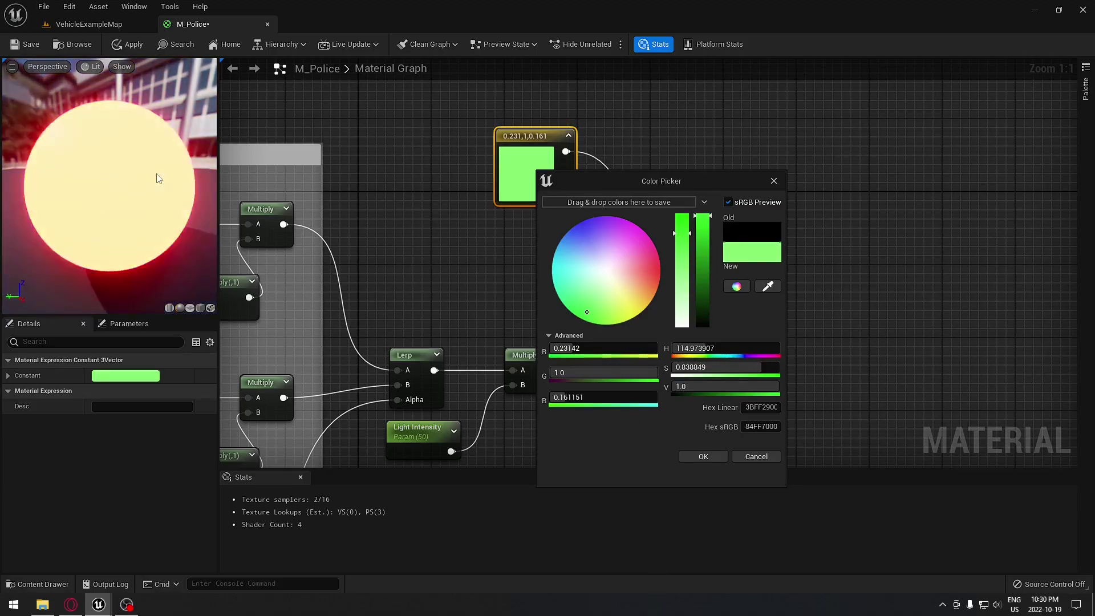
{"action": "left_click", "coordinate": [606, 270]}
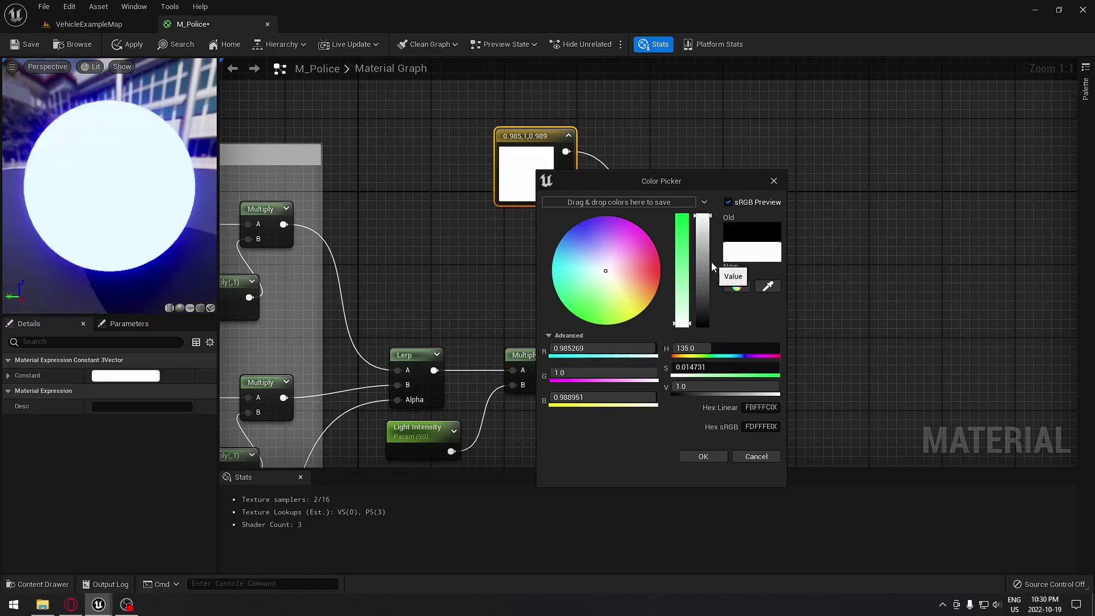
{"action": "left_click_drag", "start_coordinate": [703, 218], "coordinate": [705, 292]}
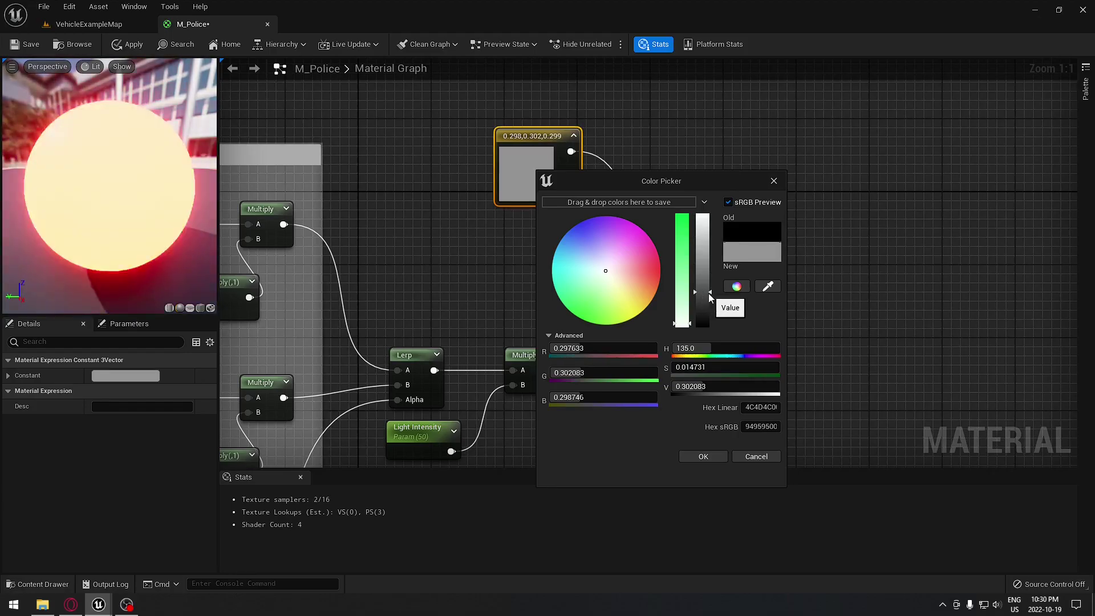
{"action": "left_click_drag", "start_coordinate": [710, 297], "coordinate": [709, 332]}
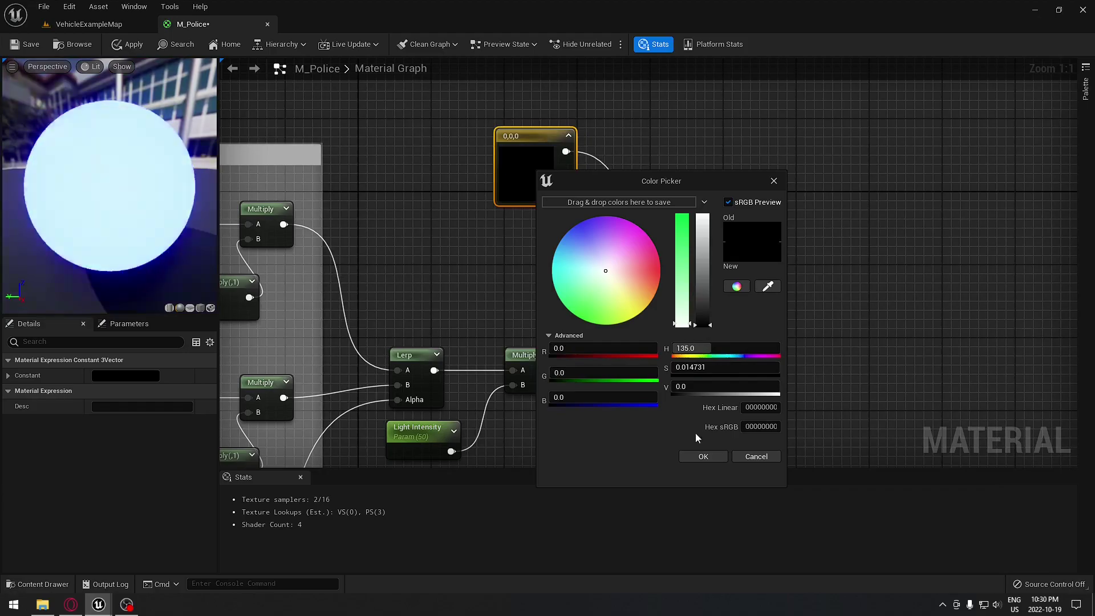
{"action": "left_click", "coordinate": [705, 456]}
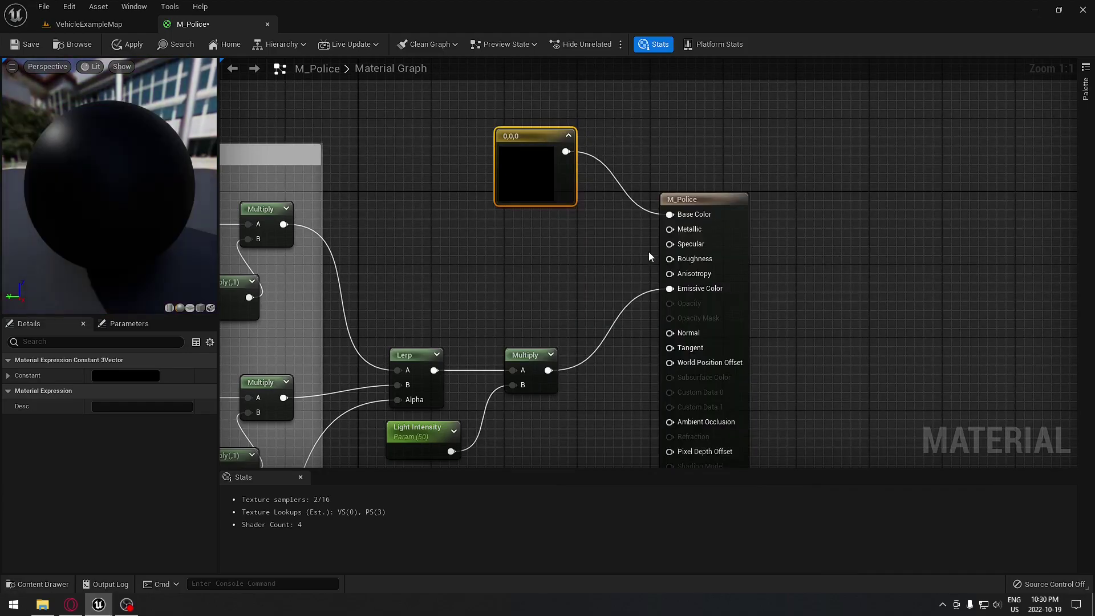
Step: Add three Constant nodes and stack them in a column below the black Base Color vector
{"action": "key", "text": "1"}
{"action": "left_click", "coordinate": [567, 246]}
{"action": "left_click", "coordinate": [557, 291]}
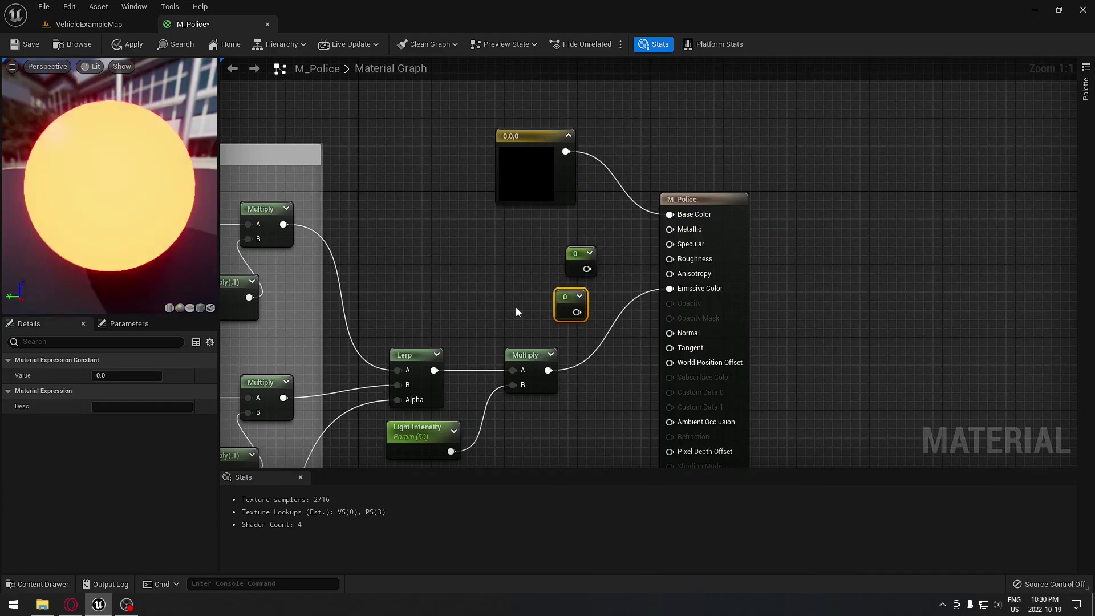
{"action": "left_click", "coordinate": [511, 307]}
{"action": "left_click_drag", "start_coordinate": [569, 255], "coordinate": [562, 231]}
{"action": "left_click_drag", "start_coordinate": [580, 291], "coordinate": [585, 258]}
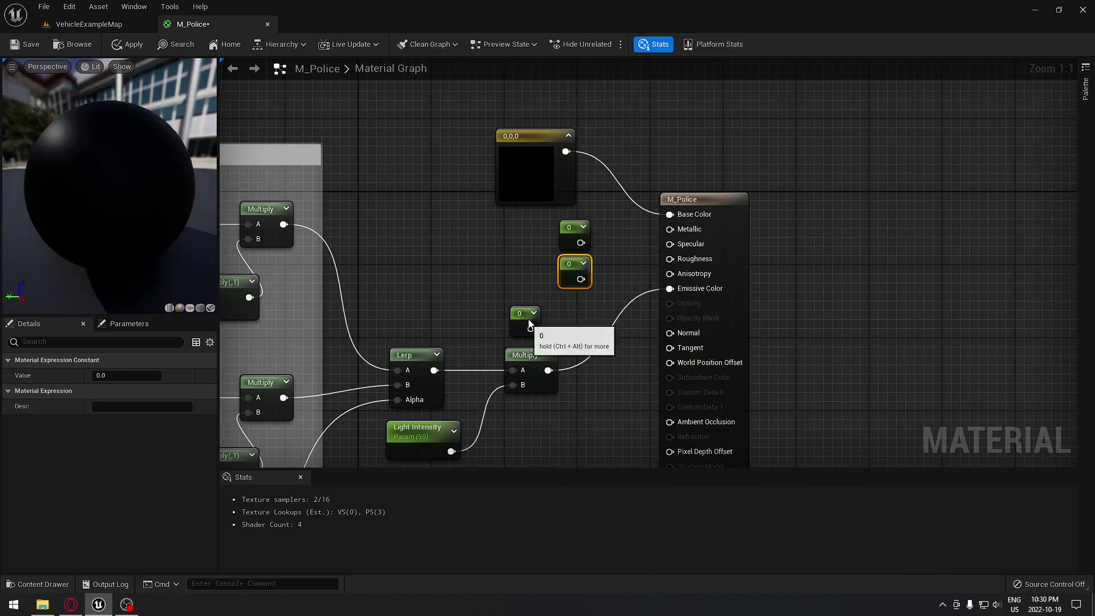
{"action": "left_click_drag", "start_coordinate": [525, 314], "coordinate": [575, 301]}
Step: Connect the uppermost of the three constants to Metallic and set its value to 1
{"action": "left_click_drag", "start_coordinate": [581, 242], "coordinate": [670, 230]}
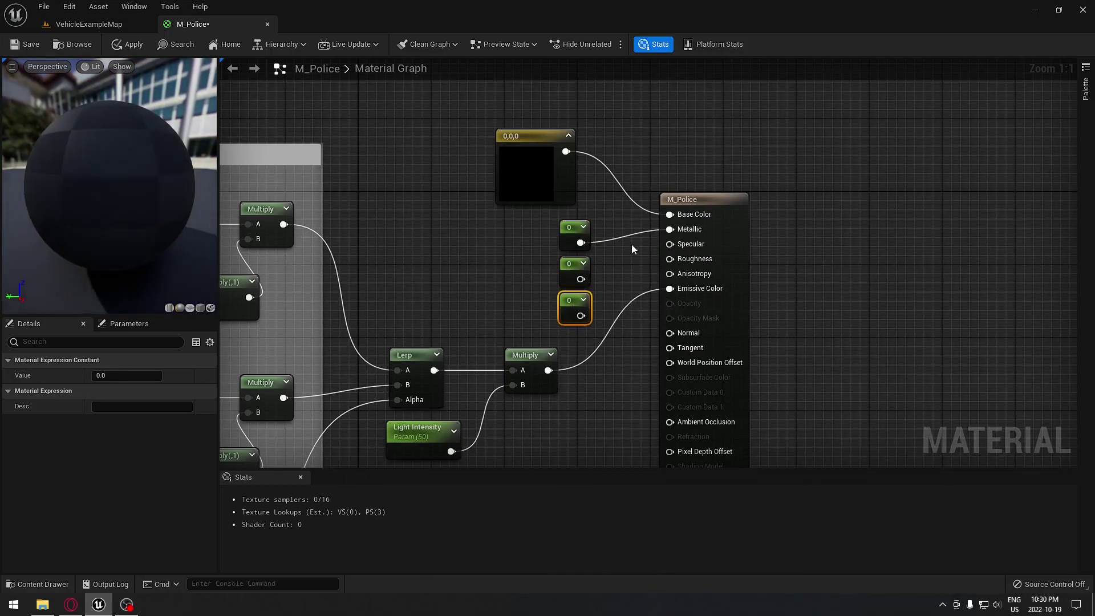
{"action": "left_click", "coordinate": [572, 235]}
{"action": "left_click", "coordinate": [124, 375]}
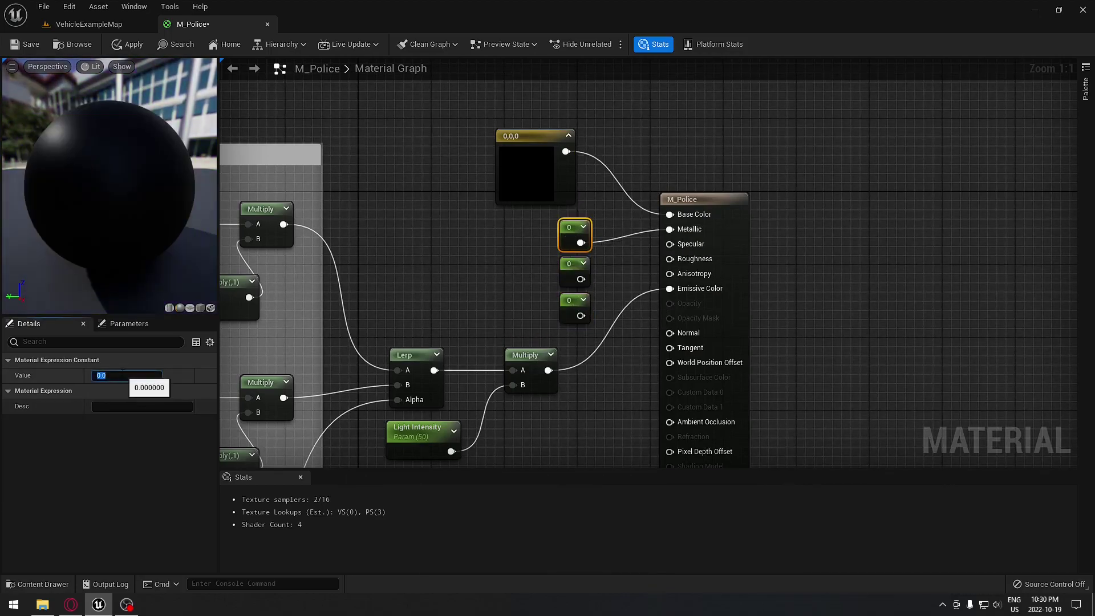
{"action": "type", "text": "1"}
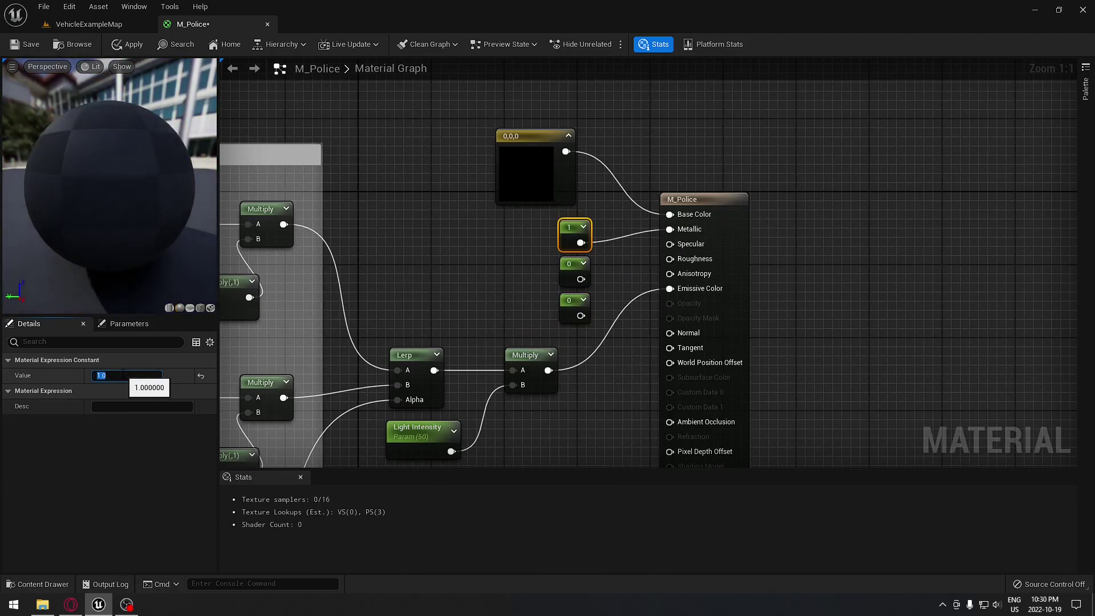
{"action": "key", "text": "Return"}
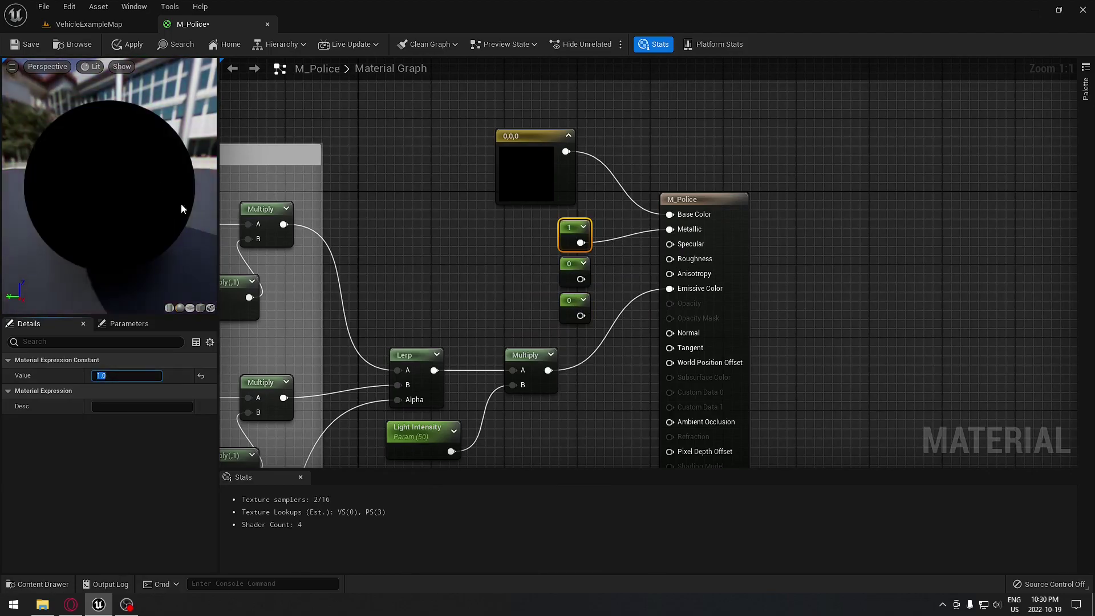
Step: Connect the middle constant to Specular and the lowest constant to Roughness
{"action": "left_click", "coordinate": [577, 270]}
{"action": "left_click_drag", "start_coordinate": [580, 279], "coordinate": [670, 244]}
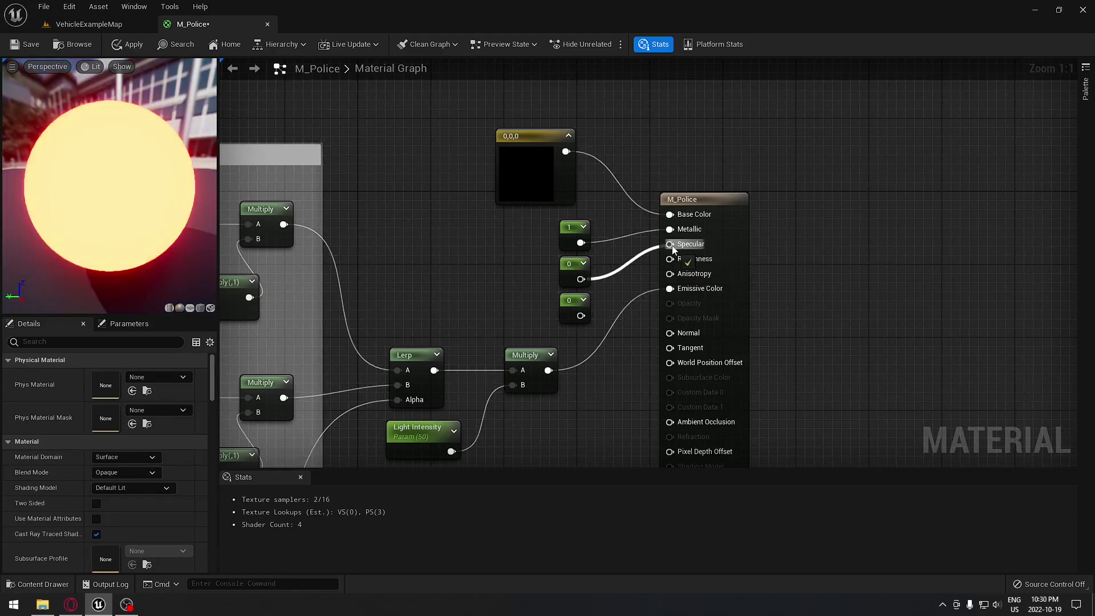
{"action": "left_click_drag", "start_coordinate": [581, 315], "coordinate": [669, 259]}
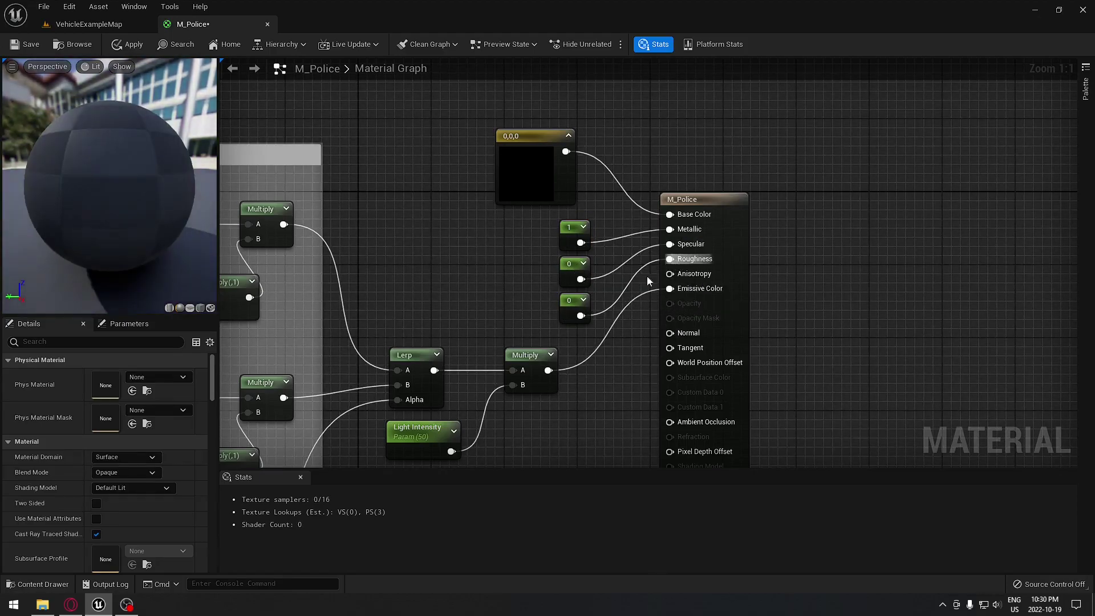
Step: Set the constants feeding Roughness and Specular to 1 each and save the M_Police material
{"action": "left_click", "coordinate": [569, 306]}
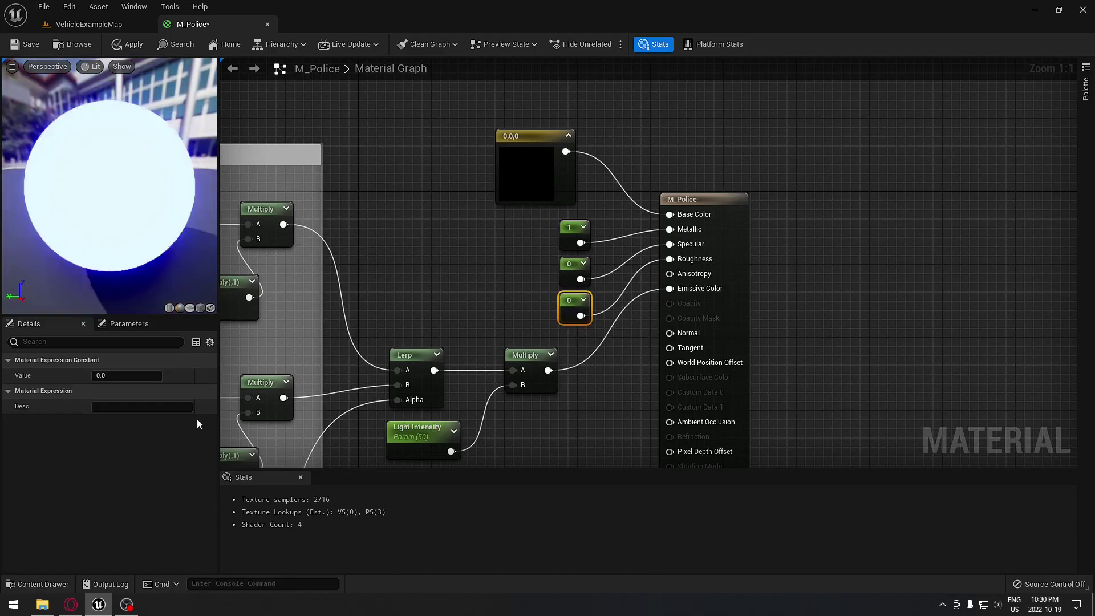
{"action": "left_click", "coordinate": [114, 375]}
{"action": "type", "text": "1"}
{"action": "key", "text": "Return"}
{"action": "left_click", "coordinate": [570, 270]}
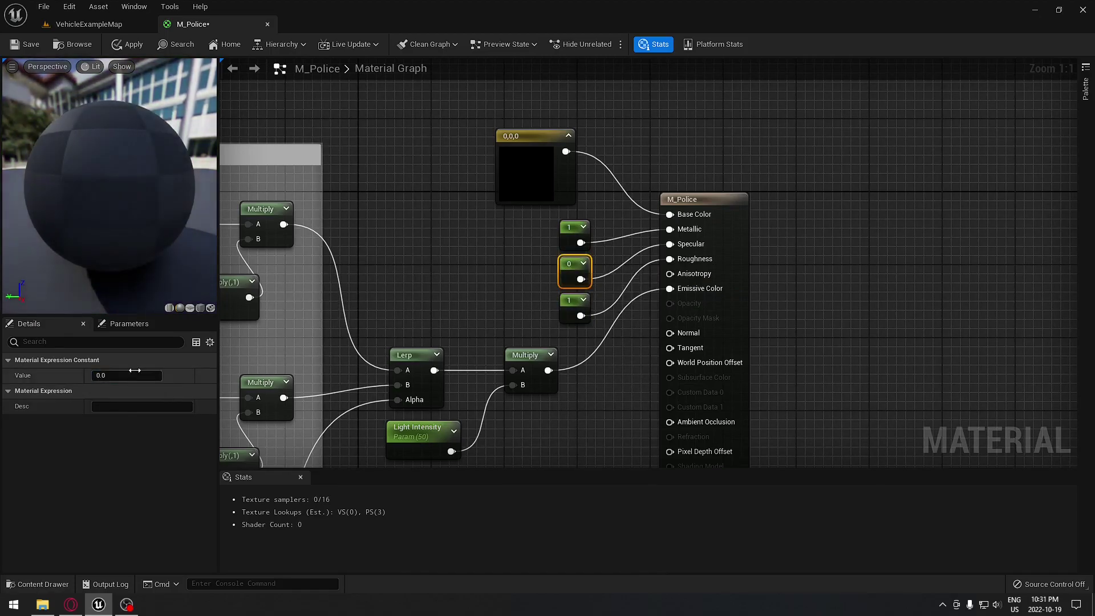
{"action": "left_click", "coordinate": [127, 375]}
{"action": "type", "text": "1"}
{"action": "left_click", "coordinate": [409, 251]}
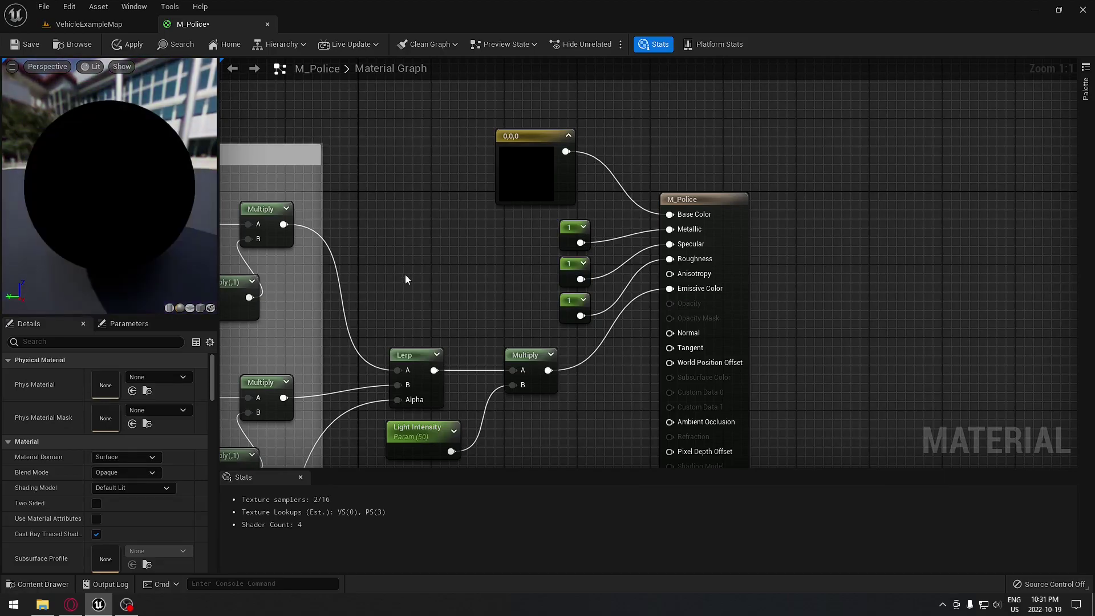
{"action": "right_click_drag", "start_coordinate": [405, 276], "coordinate": [600, 201]}
{"action": "key", "text": "ctrl+s"}
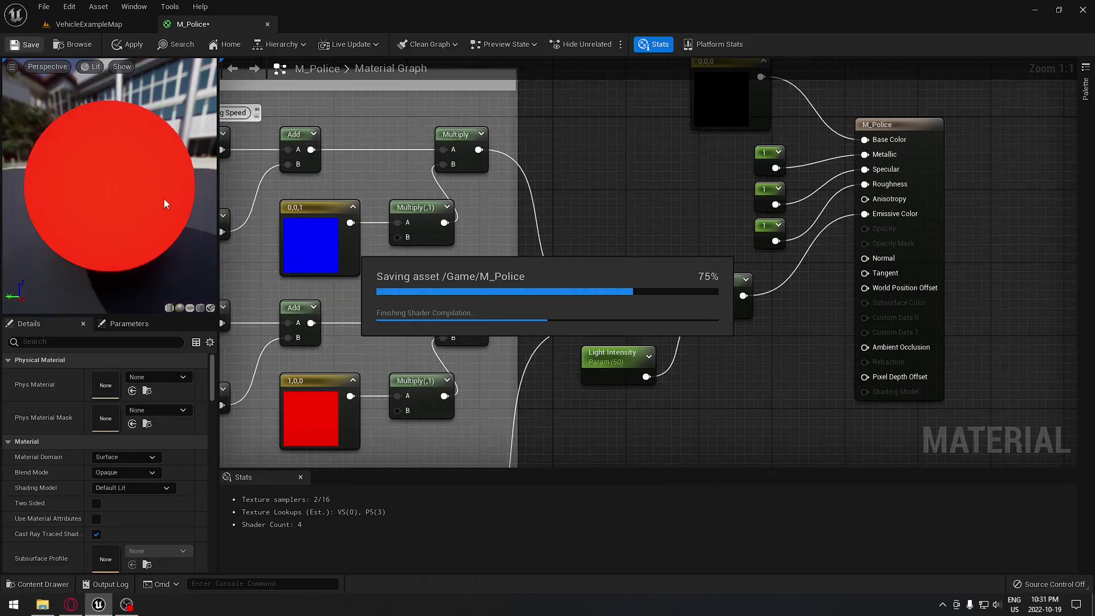
Step: Close the M_Police material and create two material instances of it in the Content folder
{"action": "scroll", "coordinate": [549, 268], "scroll_direction": "down", "scroll_amount": 3}
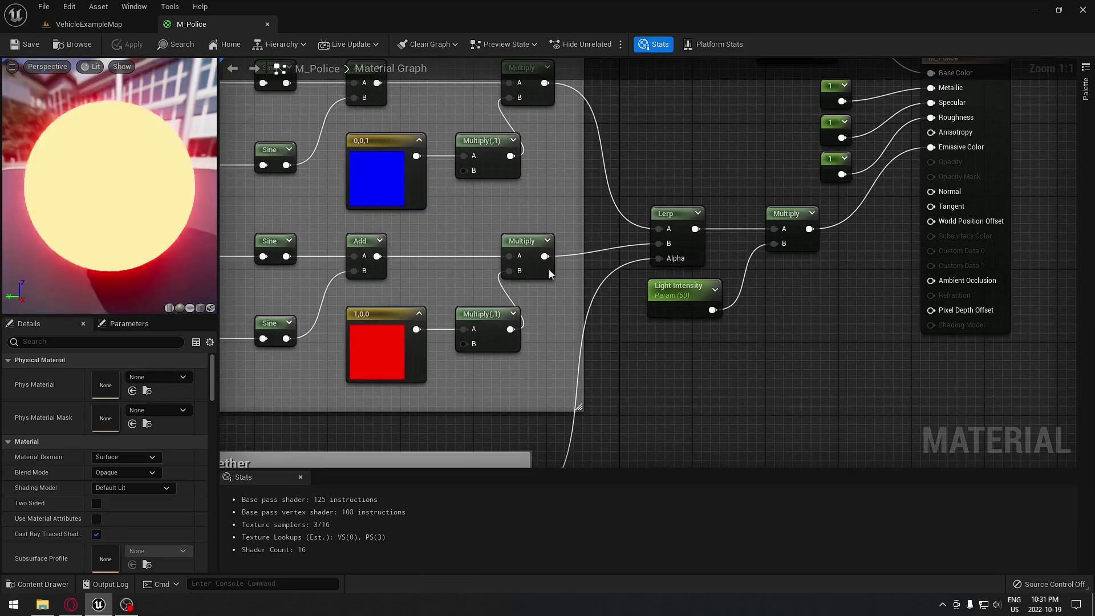
{"action": "scroll", "coordinate": [483, 355], "scroll_direction": "down", "scroll_amount": 1}
{"action": "right_click_drag", "start_coordinate": [484, 355], "coordinate": [610, 303]}
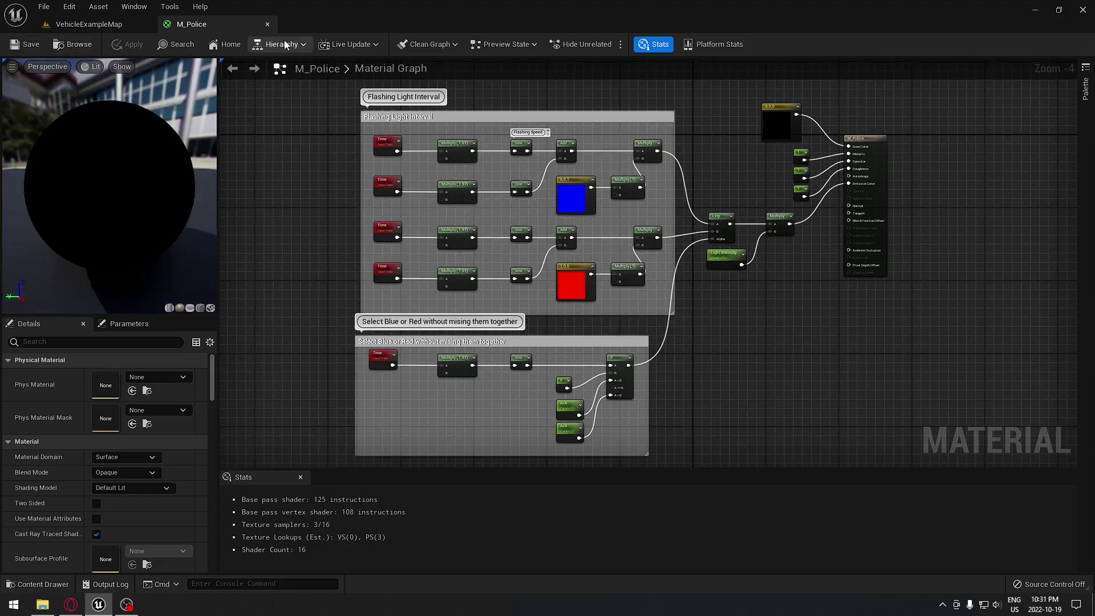
{"action": "left_click", "coordinate": [268, 25]}
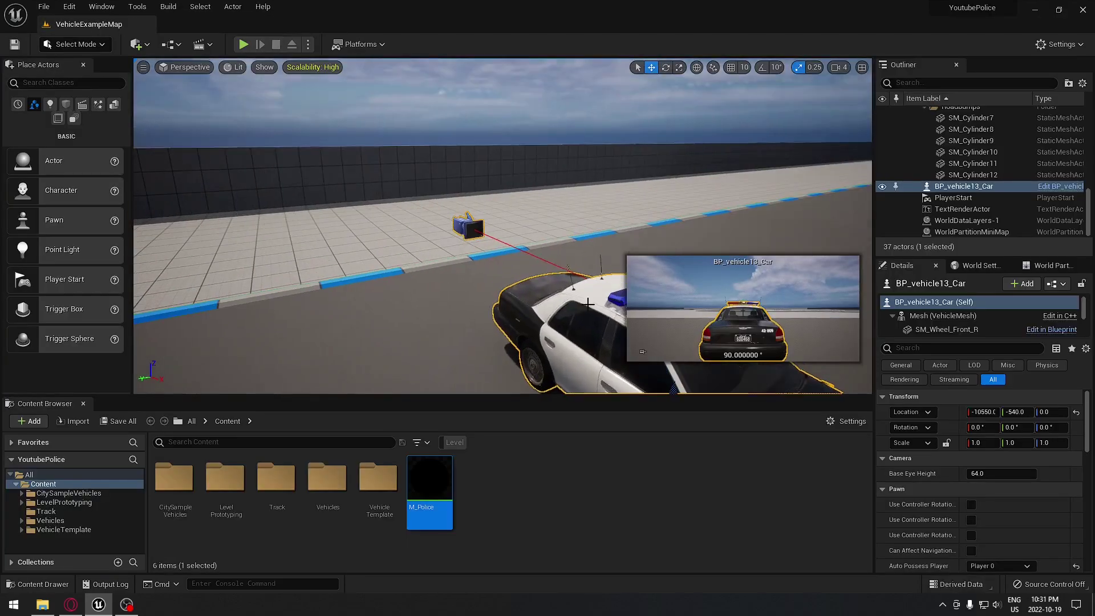
{"action": "right_click_drag", "start_coordinate": [456, 342], "coordinate": [522, 388]}
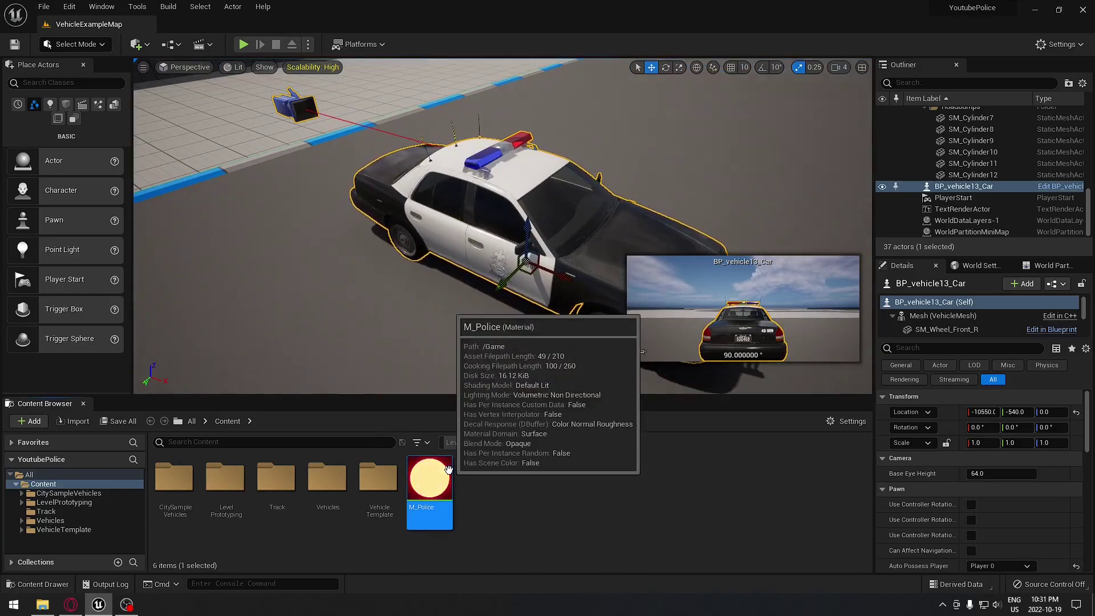
{"action": "right_click", "coordinate": [437, 475]}
{"action": "left_click", "coordinate": [530, 209]}
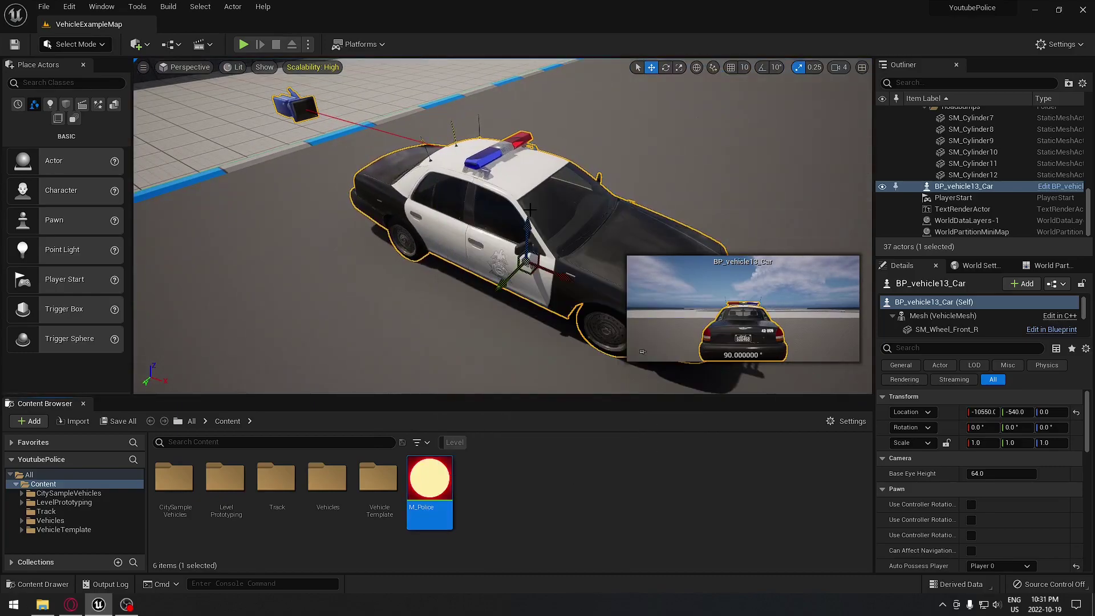
{"action": "right_click", "coordinate": [424, 484]}
{"action": "left_click", "coordinate": [522, 218]}
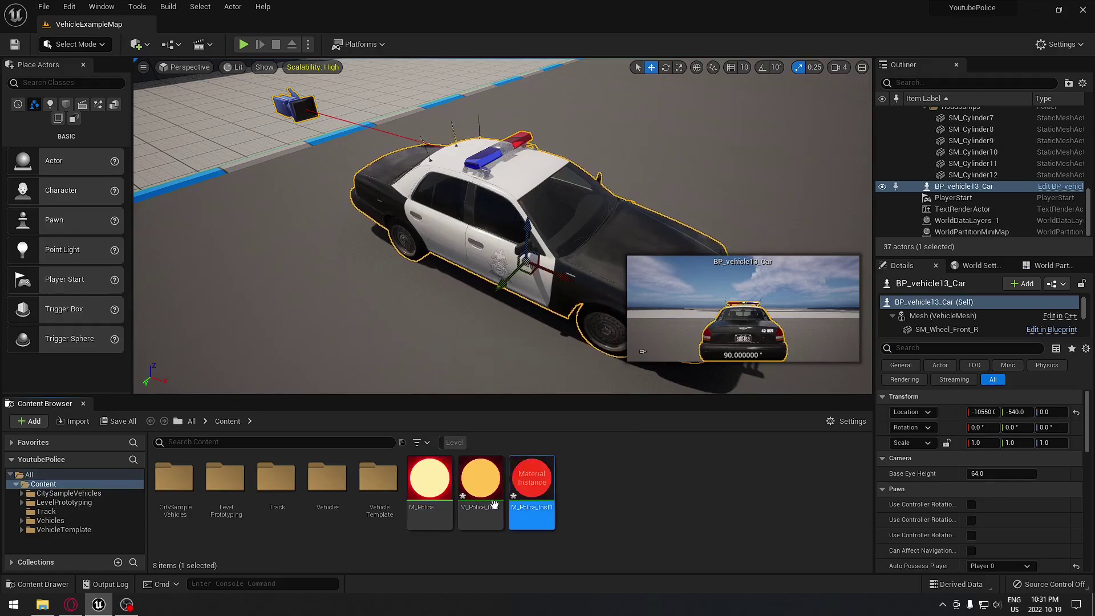
Step: Rename one of the new material instances to M_Police_Red_Inst
{"action": "key", "text": "F2"}
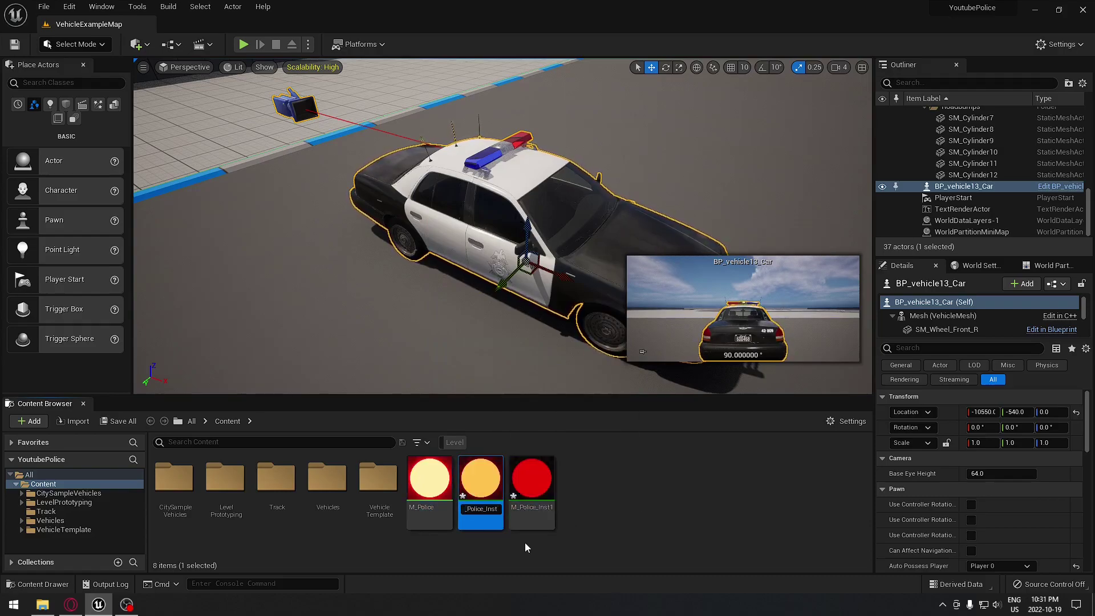
{"action": "type", "text": "RedInst"}
{"action": "key", "text": "Left"}
{"action": "type", "text": "_"}
{"action": "key", "text": "Return"}
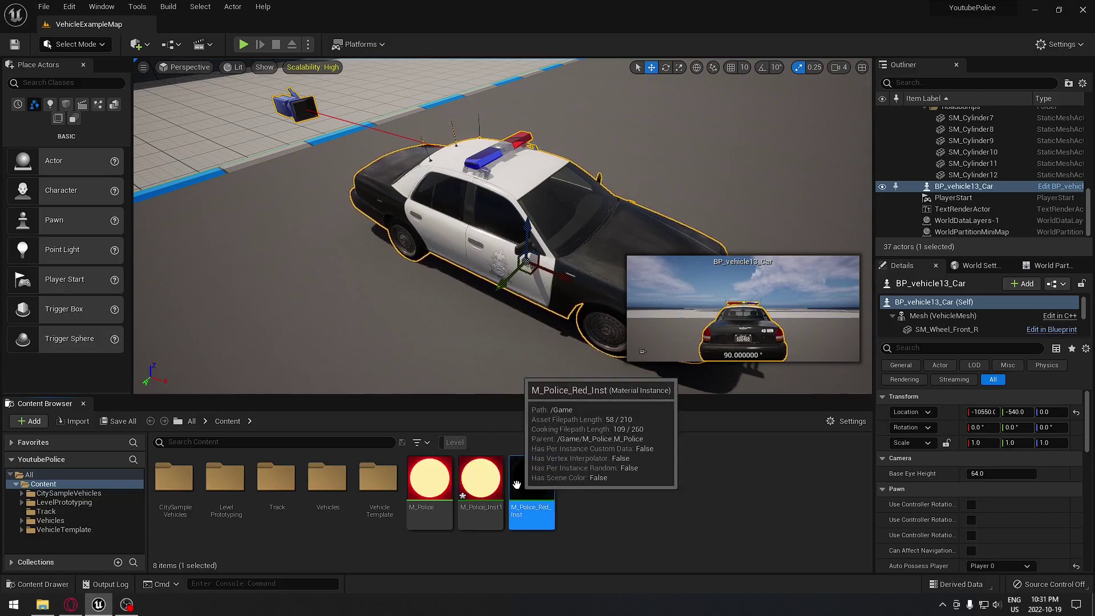
Step: Rename the other material instance to M_Police_Blue_Inst
{"action": "left_click", "coordinate": [483, 482]}
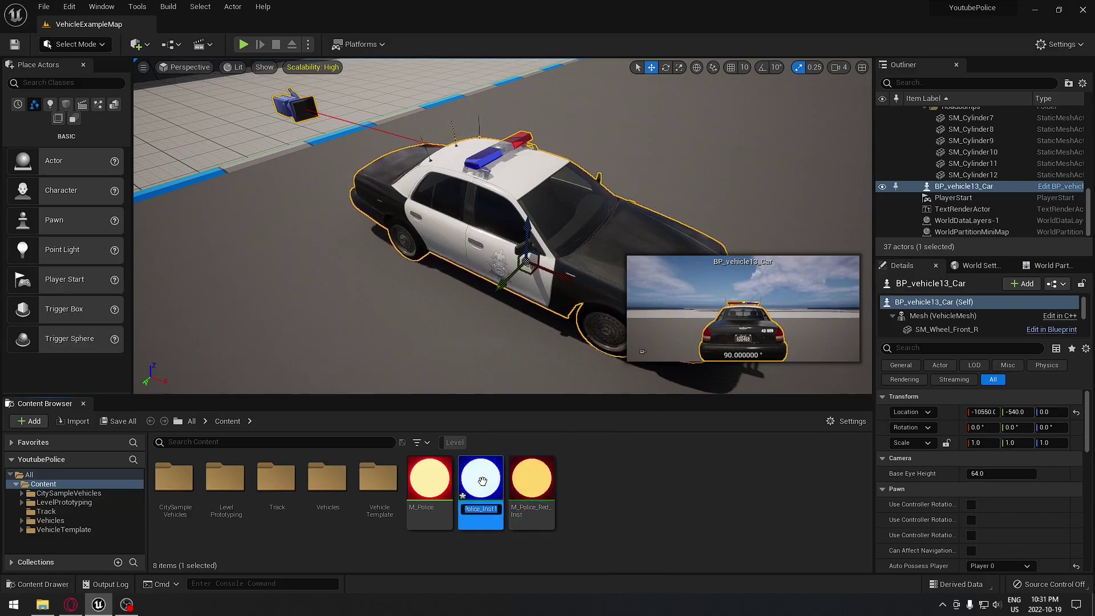
{"action": "left_click", "coordinate": [482, 509]}
{"action": "type", "text": "M_Police_Blue"}
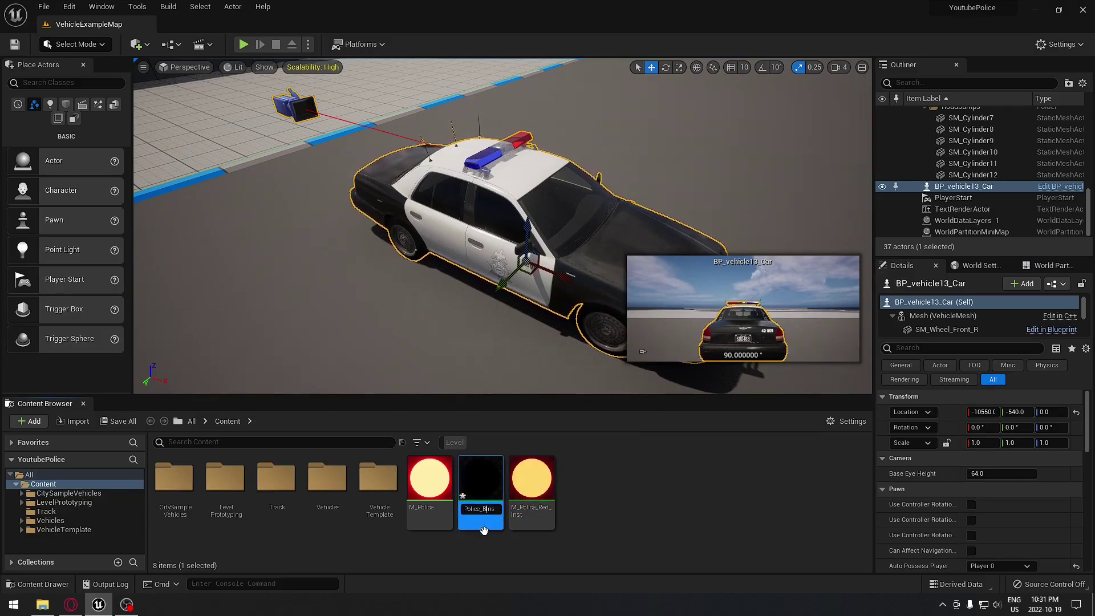
{"action": "type", "text": "_Inst1"}
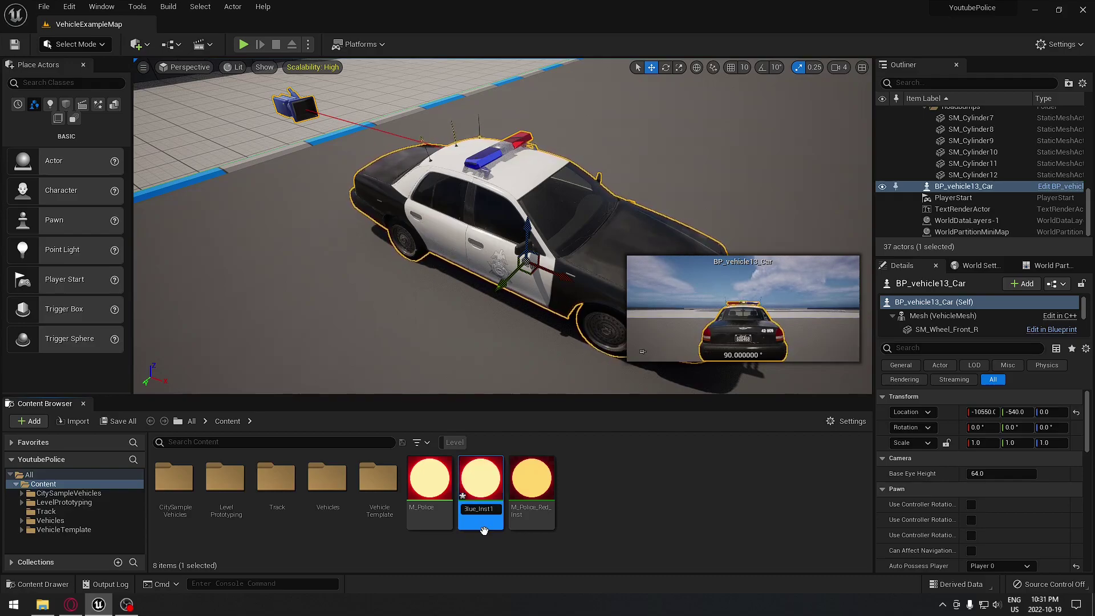
{"action": "key", "text": "Return"}
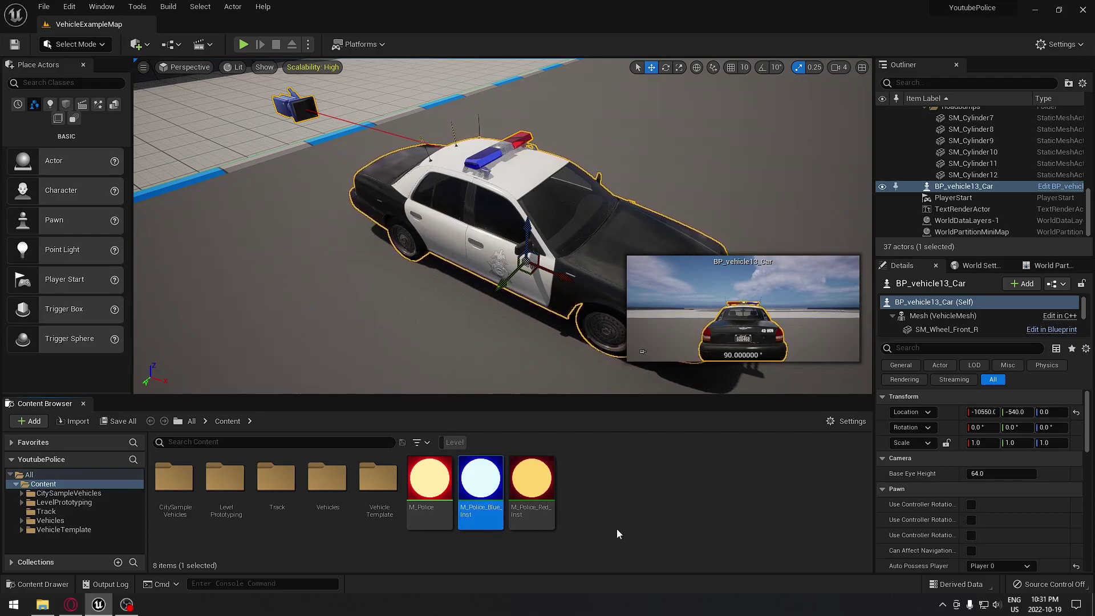
Step: In M_Police_Blue_Inst, override A<B with 1 and A>B with 0, then save and close the instance
{"action": "double_click", "coordinate": [481, 482]}
{"action": "left_click", "coordinate": [697, 134]}
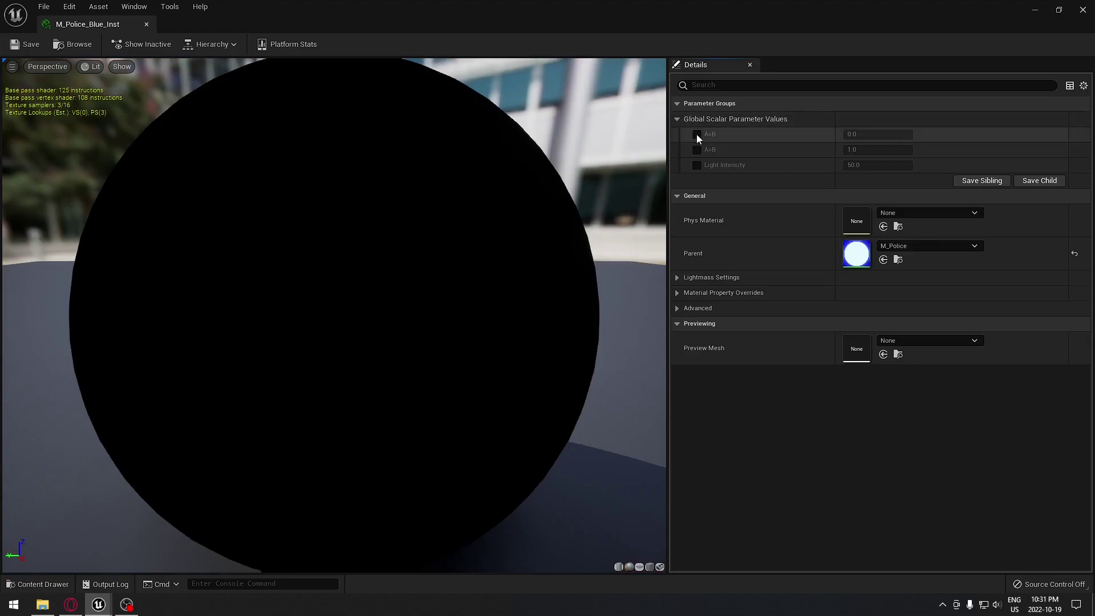
{"action": "left_click", "coordinate": [696, 150]}
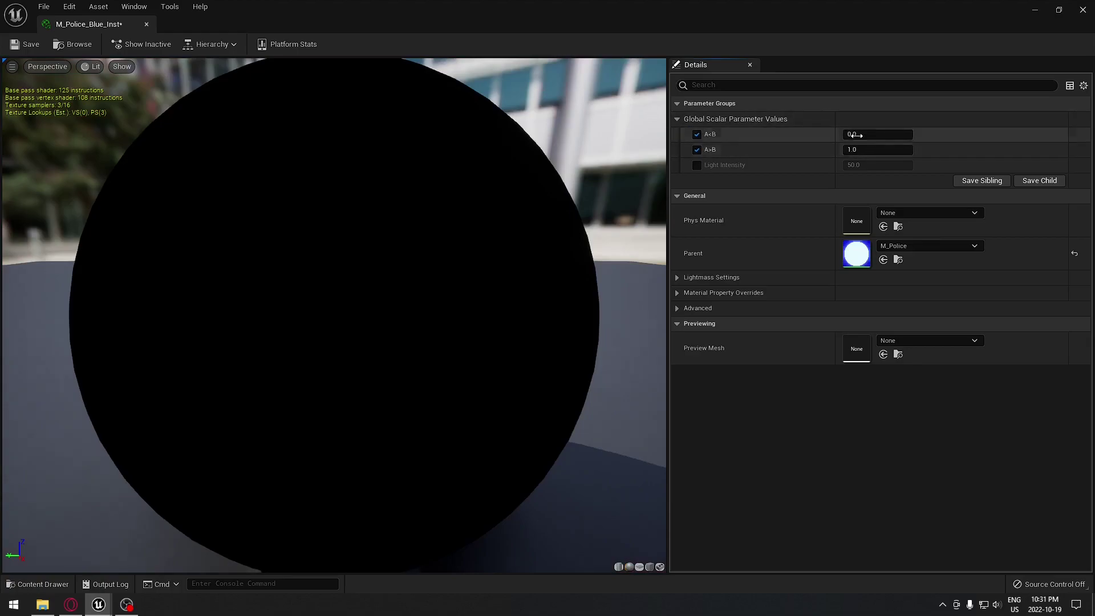
{"action": "left_click", "coordinate": [879, 135]}
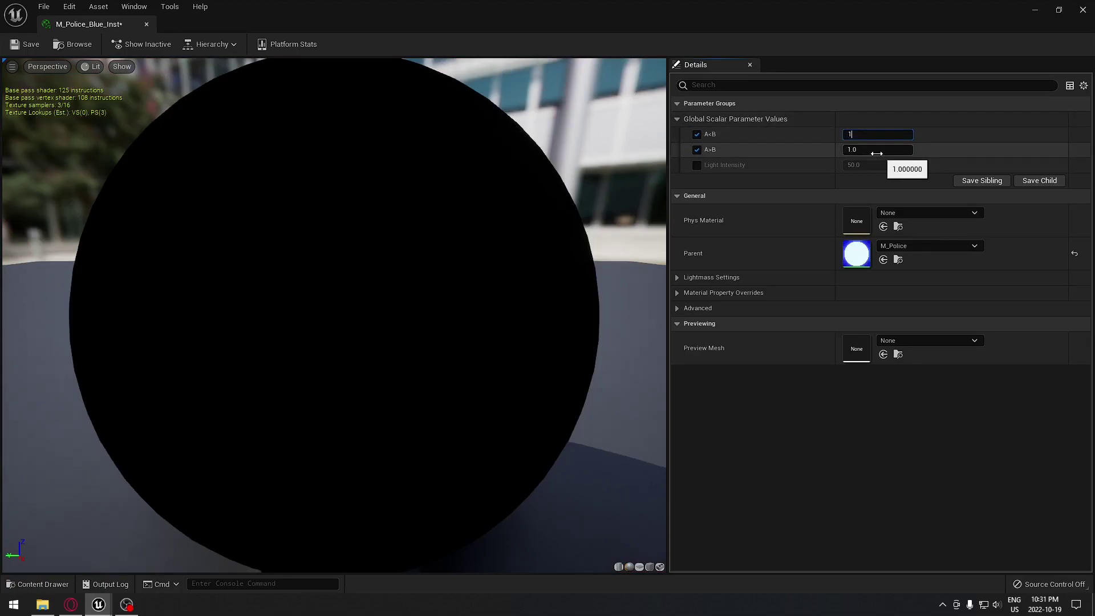
{"action": "type", "text": "1"}
{"action": "left_click", "coordinate": [877, 150]}
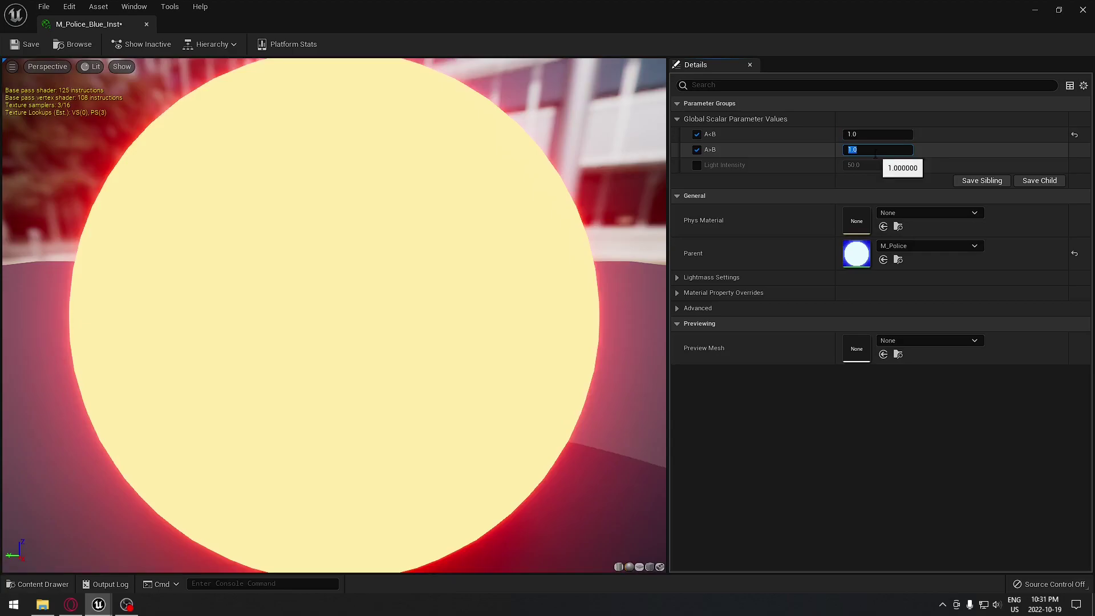
{"action": "type", "text": "0"}
{"action": "key", "text": "Return"}
{"action": "left_click", "coordinate": [26, 47]}
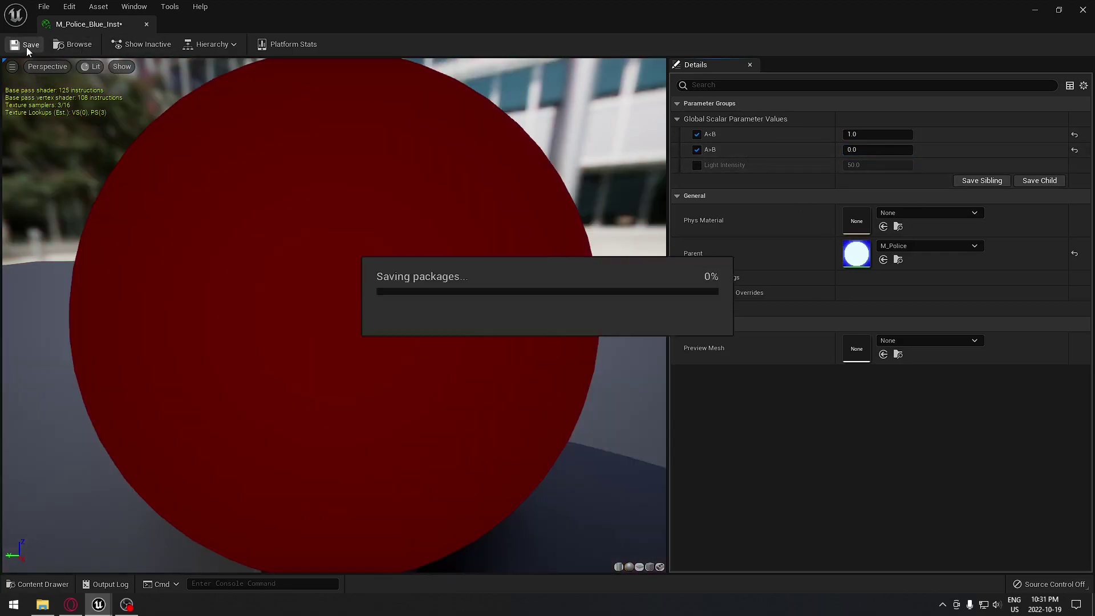
{"action": "left_click", "coordinate": [146, 24]}
Step: Open the BP_vehicle13_Car blueprint for editing and show the car in its 3D viewport
{"action": "right_click_drag", "start_coordinate": [440, 350], "coordinate": [437, 343]}
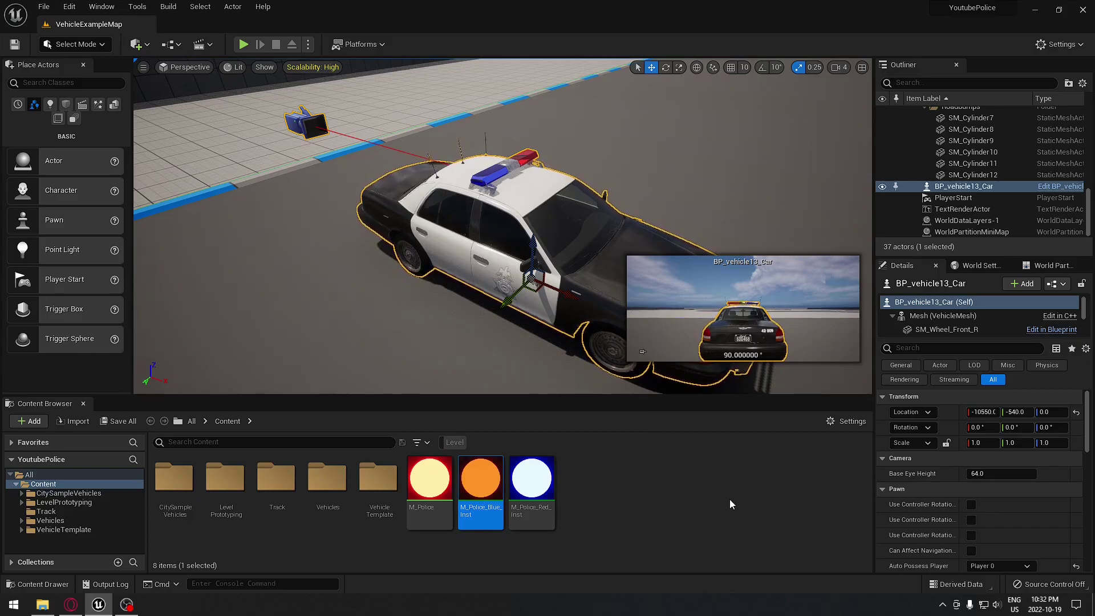
{"action": "right_click_drag", "start_coordinate": [469, 359], "coordinate": [474, 375]}
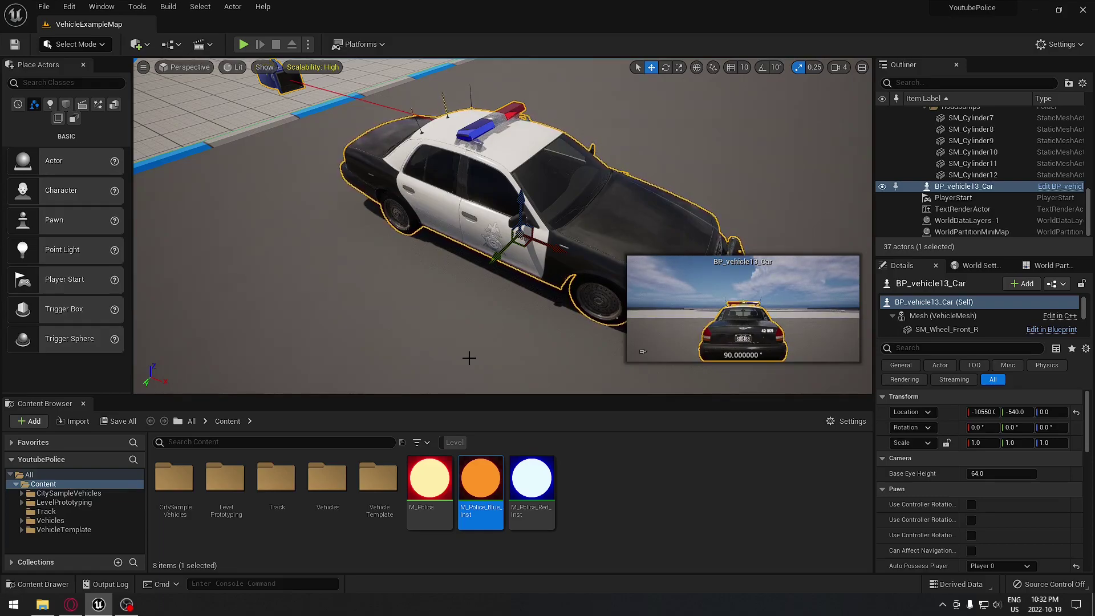
{"action": "left_click", "coordinate": [406, 350]}
{"action": "mouse_move", "coordinate": [440, 332]}
{"action": "right_mouse_down"}
{"action": "mouse_move", "coordinate": [387, 311]}
{"action": "mouse_move", "coordinate": [430, 337]}
{"action": "right_mouse_up"}
{"action": "left_click", "coordinate": [527, 127]}
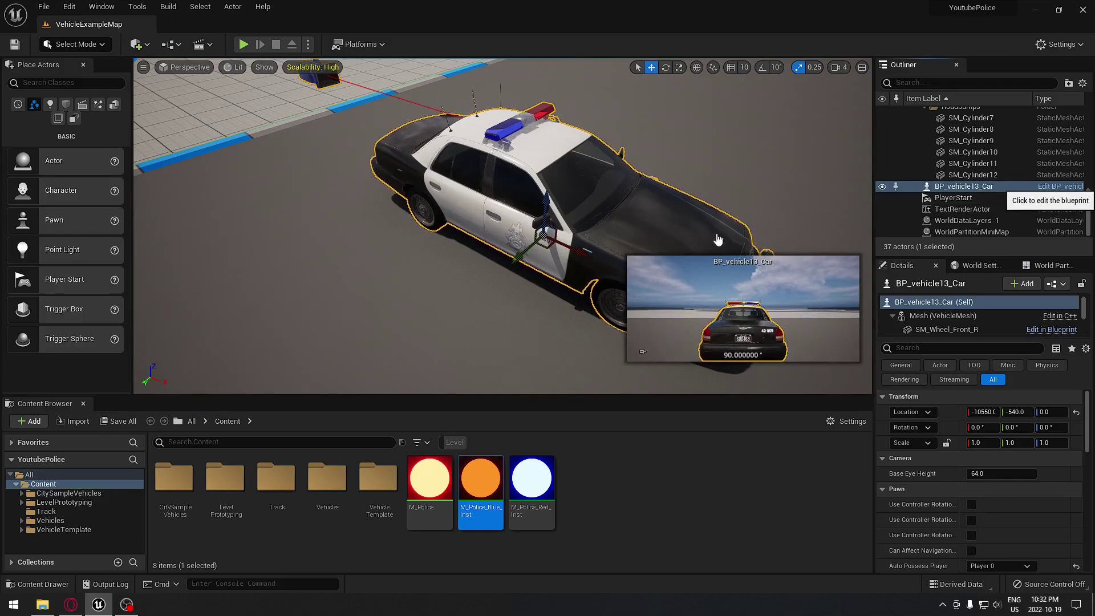
{"action": "left_click", "coordinate": [625, 249]}
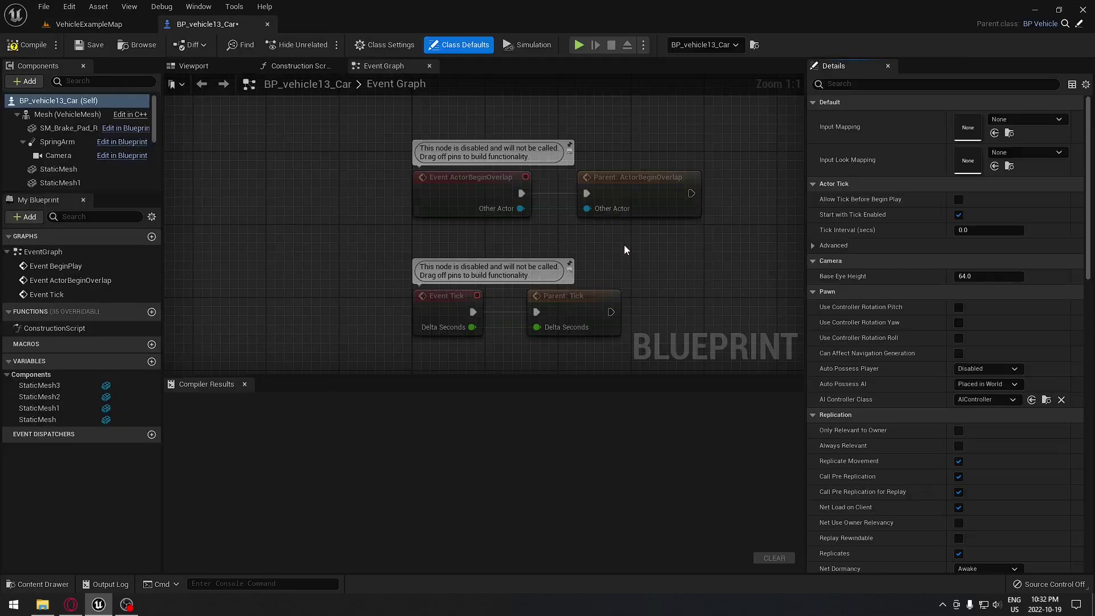
{"action": "left_click", "coordinate": [207, 70]}
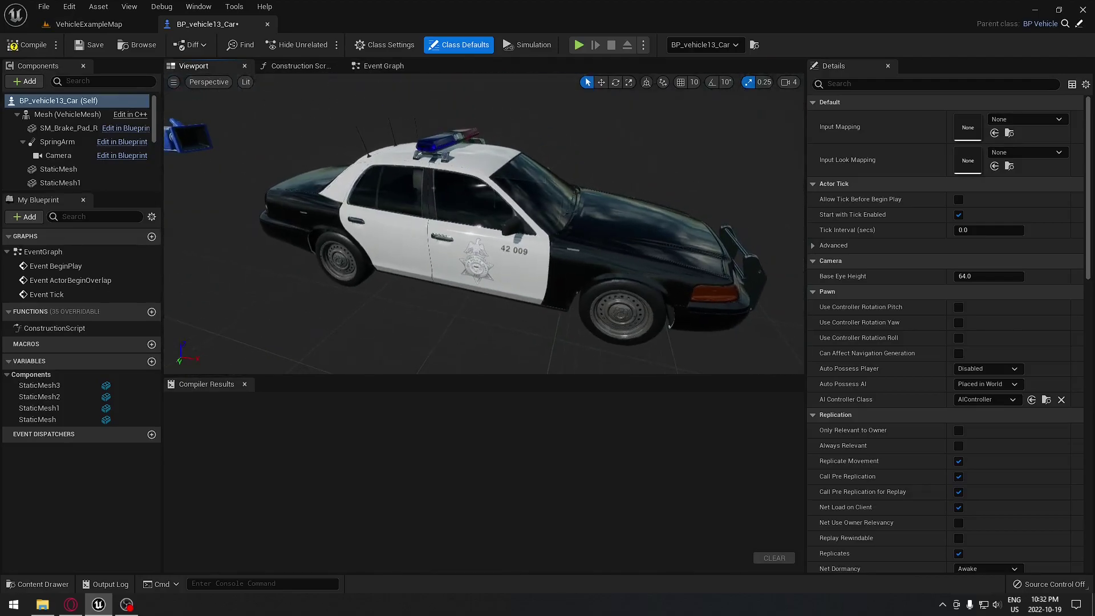
Step: Select the car's SM_All_Trans mesh with the roof lights and assign M_Police_Blue_Inst to material Element 3
{"action": "left_click", "coordinate": [423, 140]}
{"action": "right_click_drag", "start_coordinate": [423, 140], "coordinate": [425, 171]}
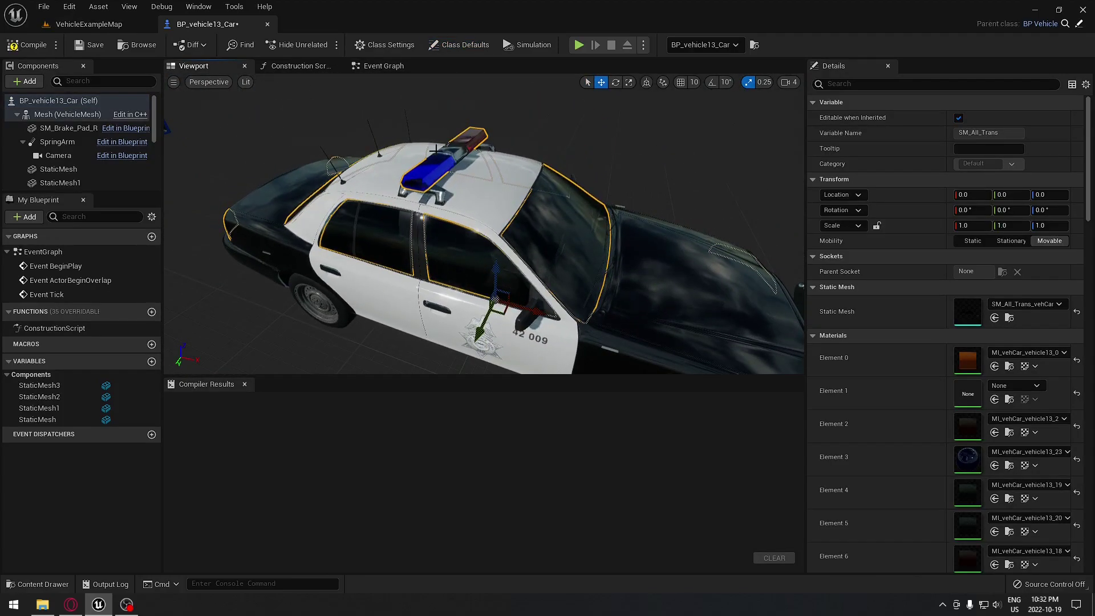
{"action": "scroll", "coordinate": [815, 432], "scroll_direction": "down", "scroll_amount": 6}
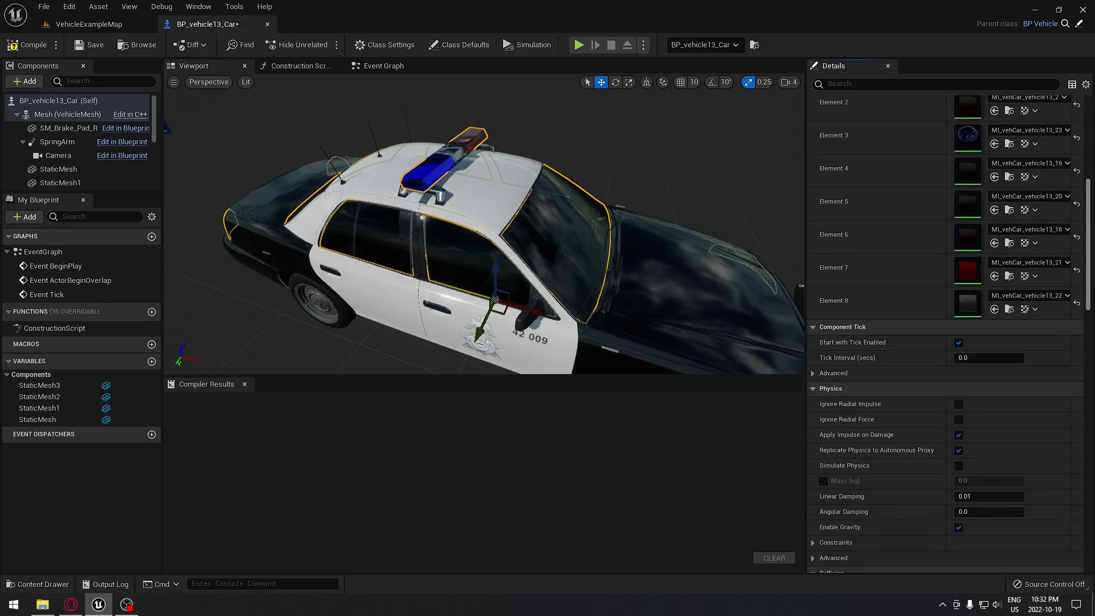
{"action": "scroll", "coordinate": [1037, 273], "scroll_direction": "up", "scroll_amount": 1}
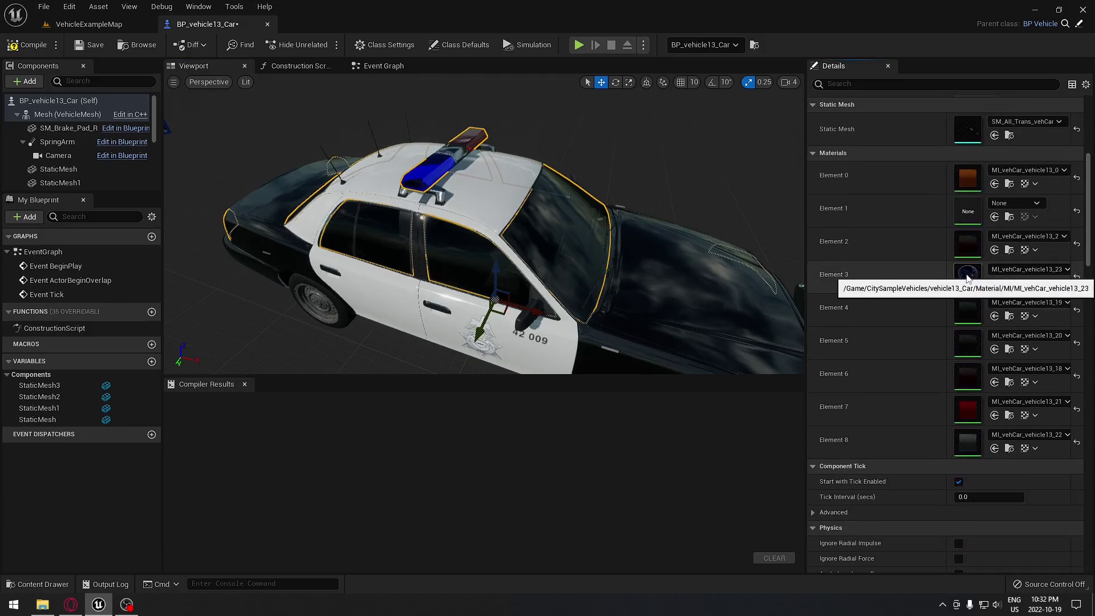
{"action": "left_click", "coordinate": [1064, 271]}
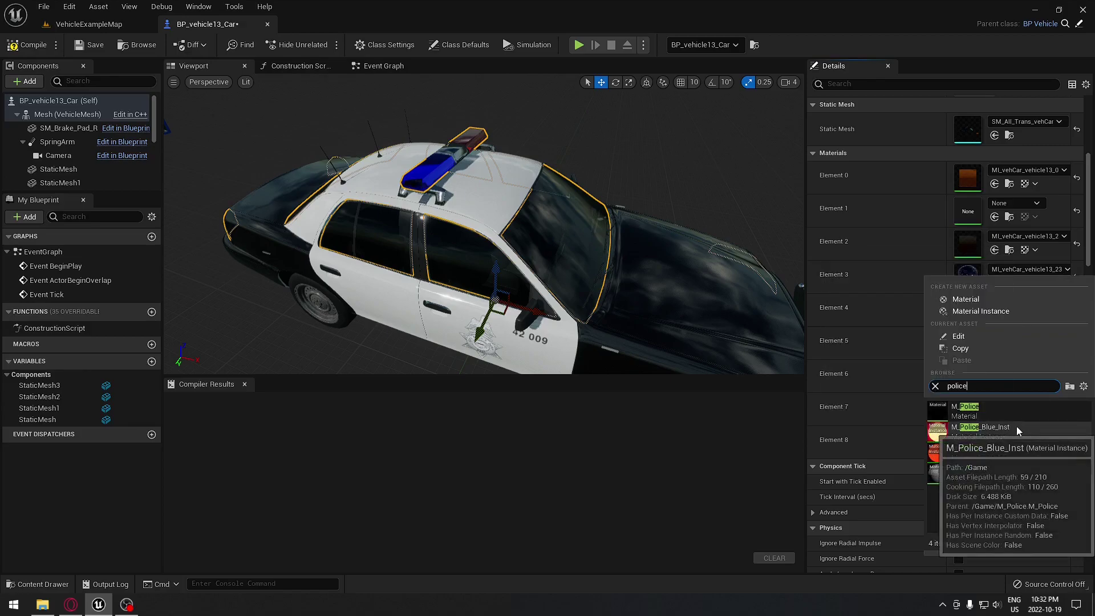
{"action": "left_click", "coordinate": [1018, 428]}
Step: Assign M_Police_Red_Inst to the empty material Element 1 of the SM_All_Trans mesh
{"action": "scroll", "coordinate": [459, 179], "scroll_direction": "down", "scroll_amount": 5}
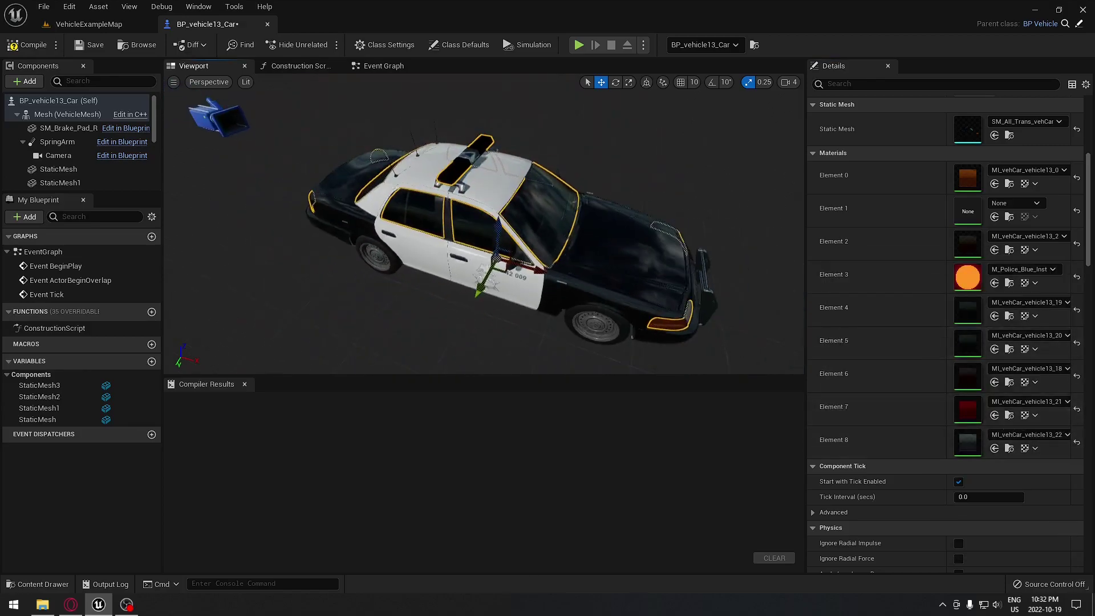
{"action": "right_click_drag", "start_coordinate": [542, 313], "coordinate": [502, 359]}
{"action": "right_click_drag", "start_coordinate": [513, 211], "coordinate": [467, 174]}
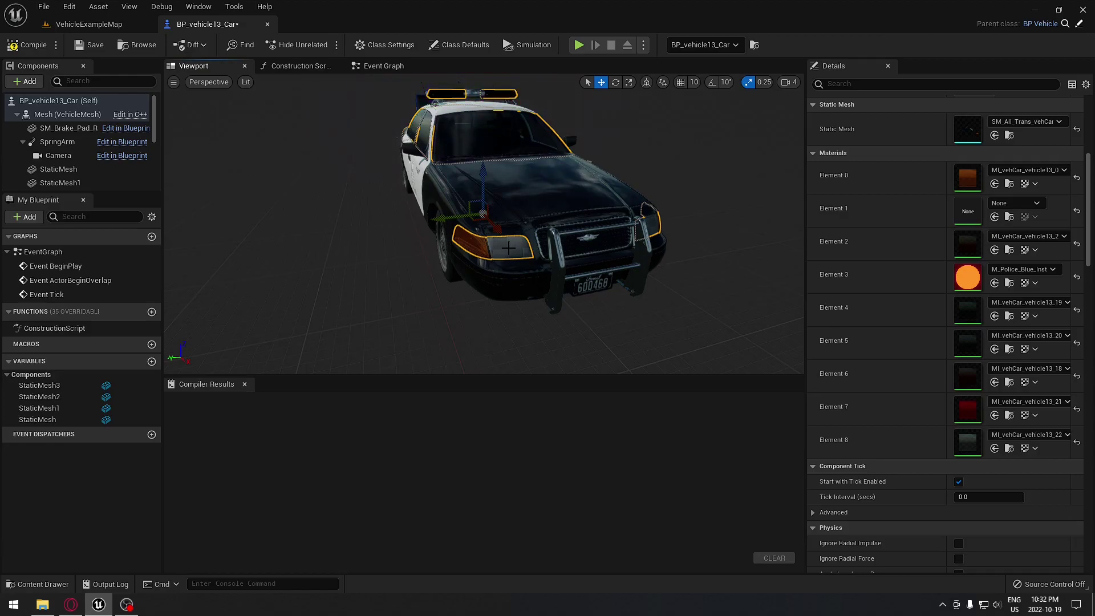
{"action": "left_click", "coordinate": [1037, 205]}
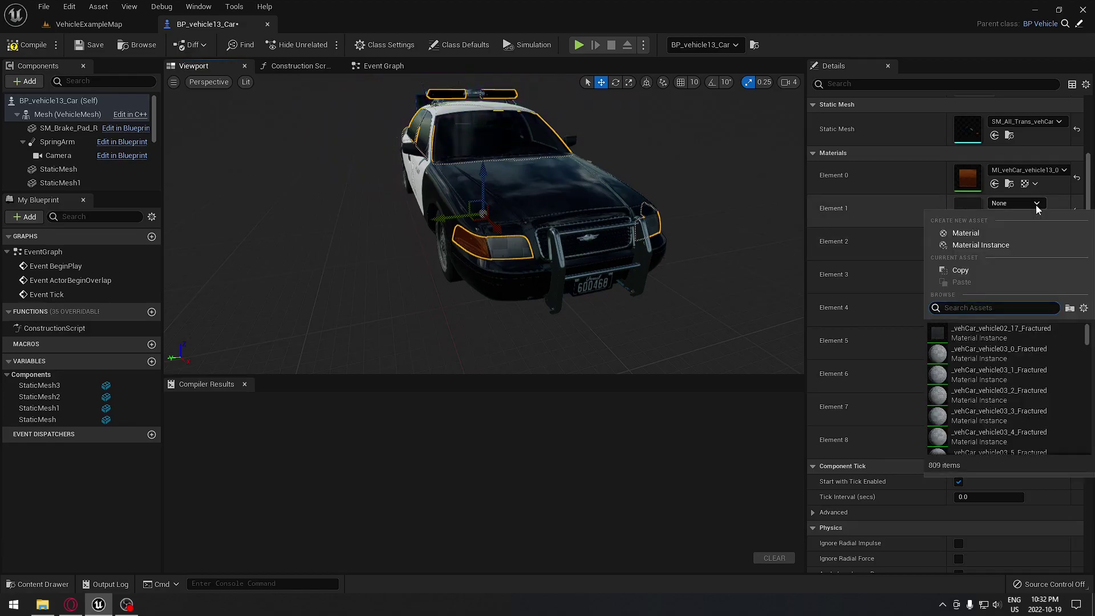
{"action": "type", "text": "police"}
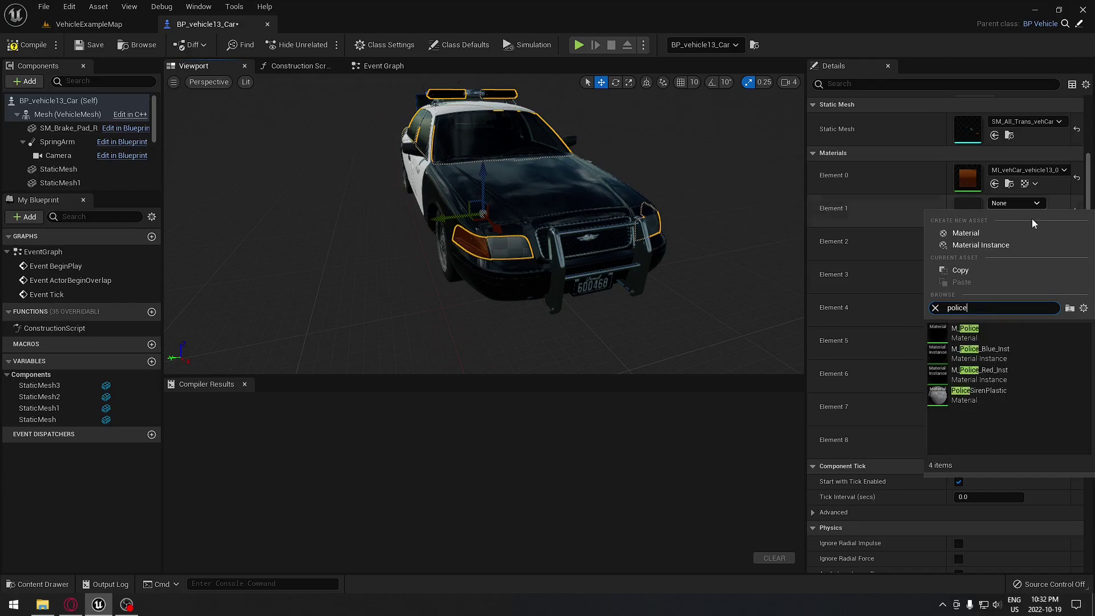
{"action": "left_click", "coordinate": [972, 373]}
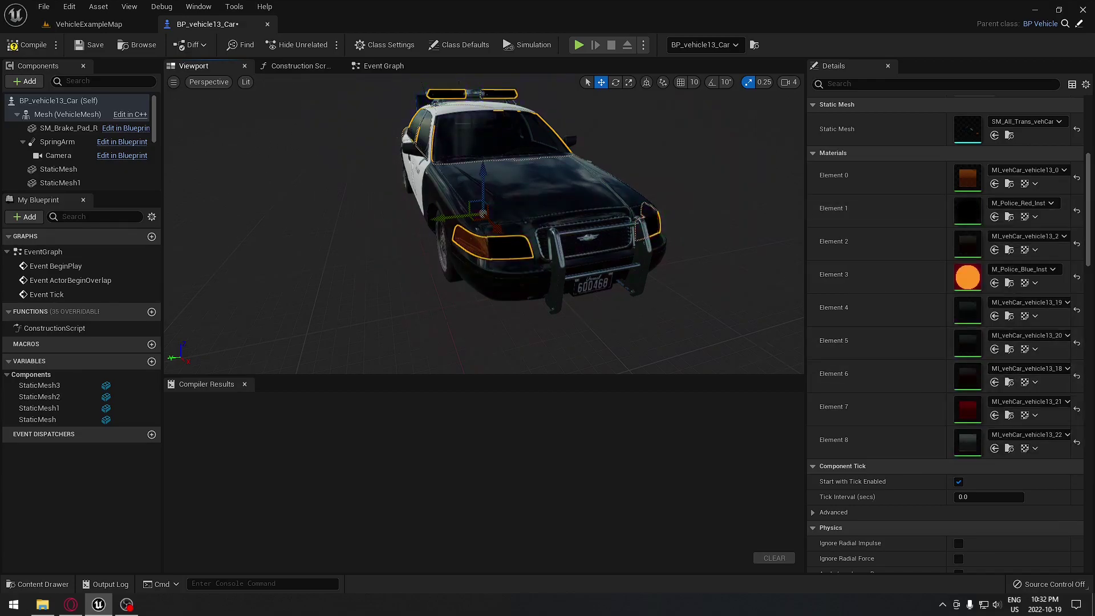
Step: Check the light materials around the car and compile the BP_vehicle13_Car blueprint
{"action": "right_click_drag", "start_coordinate": [483, 224], "coordinate": [530, 248]}
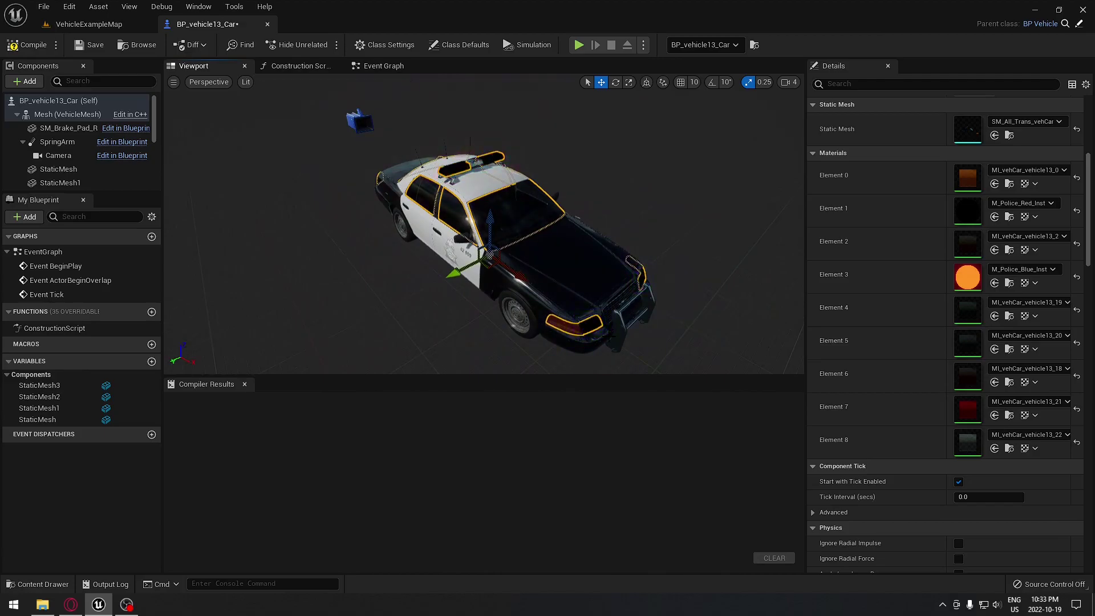
{"action": "right_click_drag", "start_coordinate": [480, 307], "coordinate": [701, 290]}
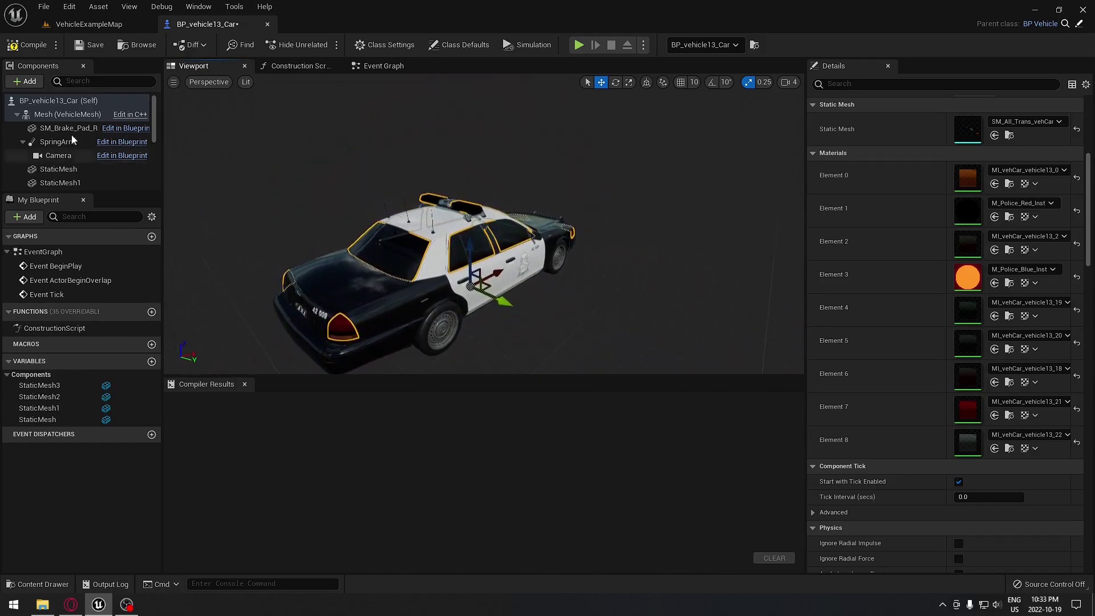
{"action": "left_click", "coordinate": [31, 46]}
{"action": "right_click_drag", "start_coordinate": [432, 255], "coordinate": [490, 255]}
Step: In the M_Police material, enable Ignore Pause on the Time node of the blue-or-red selection group, save, and close the material
{"action": "left_click", "coordinate": [46, 583]}
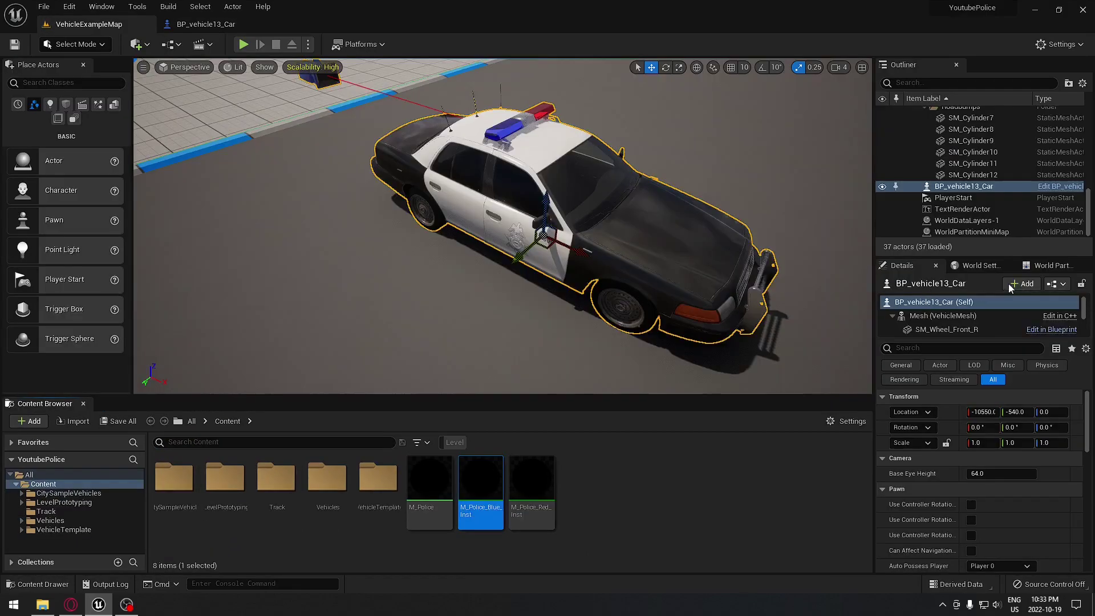
{"action": "double_click", "coordinate": [430, 482]}
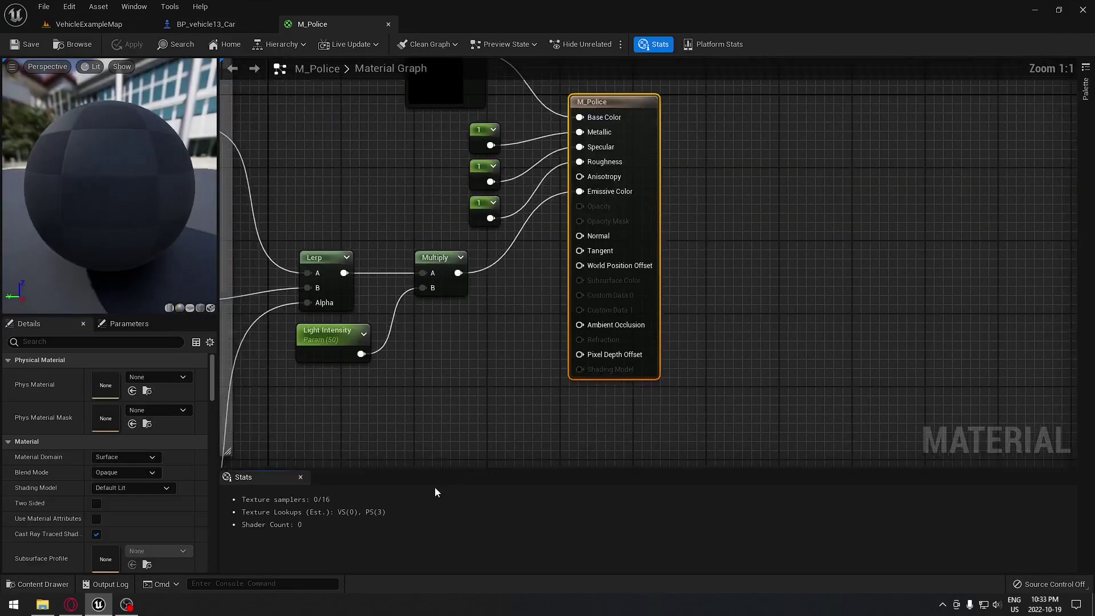
{"action": "scroll", "coordinate": [463, 389], "scroll_direction": "up", "scroll_amount": 5}
{"action": "right_click_drag", "start_coordinate": [229, 385], "coordinate": [583, 322]}
{"action": "left_click", "coordinate": [393, 342]}
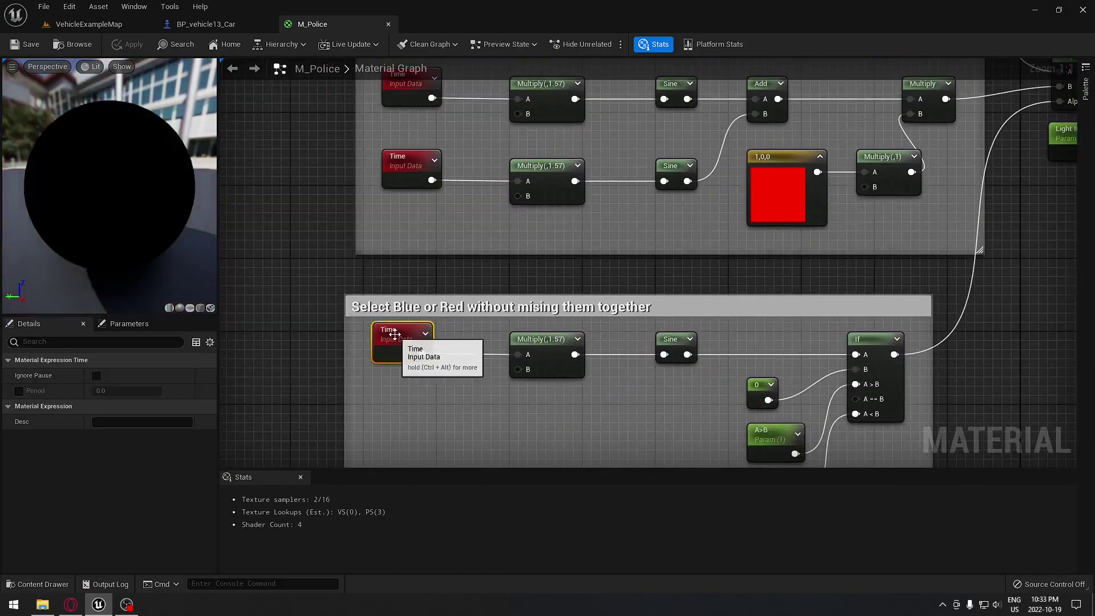
{"action": "left_click", "coordinate": [97, 376]}
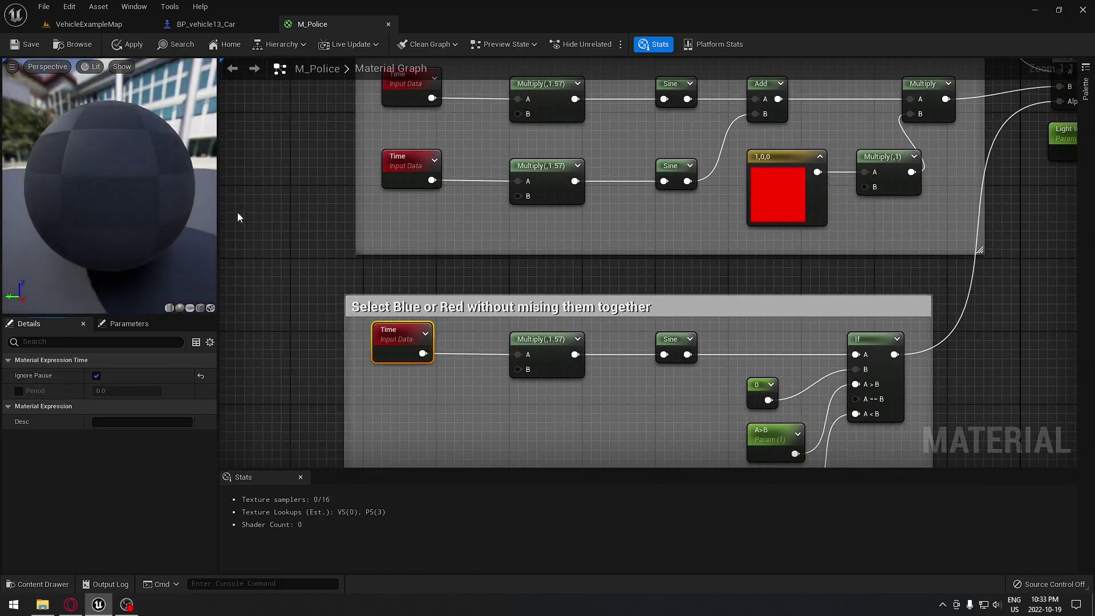
{"action": "left_click", "coordinate": [32, 50]}
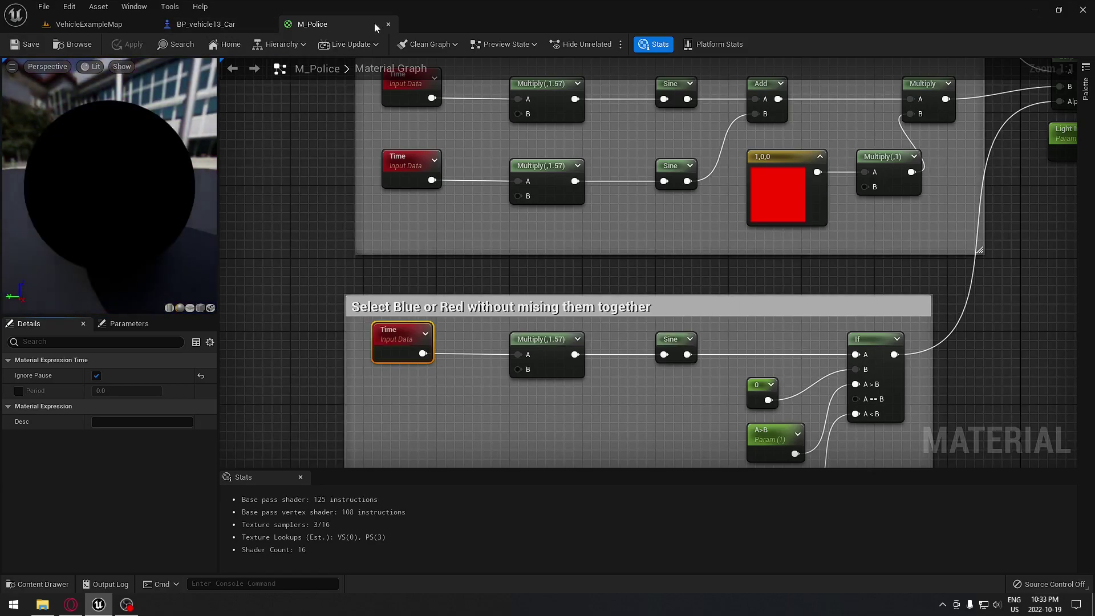
{"action": "left_click", "coordinate": [389, 25]}
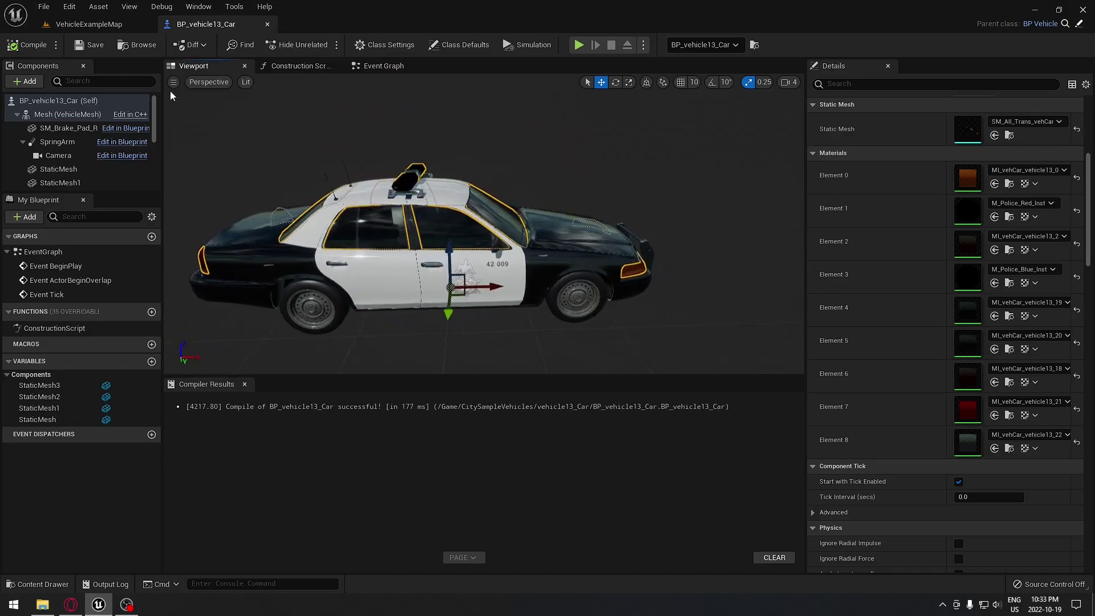
Step: Return to VehicleExampleMap, frame the police car, and collapse the Landscape, Lighting and Obstacles folders in the outliner
{"action": "left_click", "coordinate": [79, 26]}
{"action": "key", "text": "s"}
{"action": "right_click_drag", "start_coordinate": [457, 228], "coordinate": [533, 228]}
{"action": "key", "text": "q"}
{"action": "right_click_drag", "start_coordinate": [626, 228], "coordinate": [626, 186]}
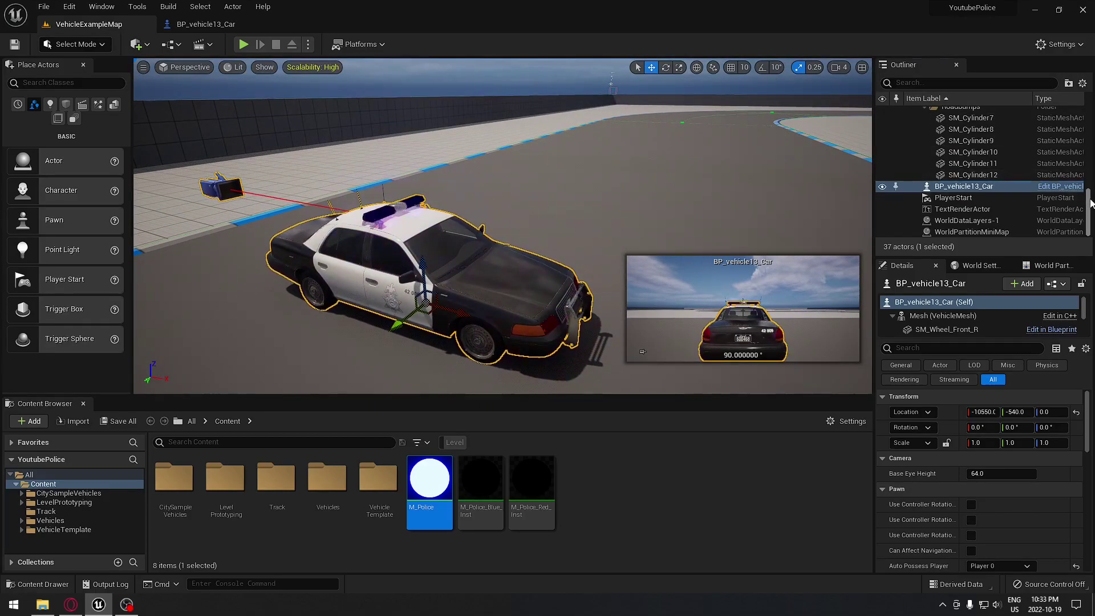
{"action": "left_click_drag", "start_coordinate": [1090, 204], "coordinate": [1091, 121]}
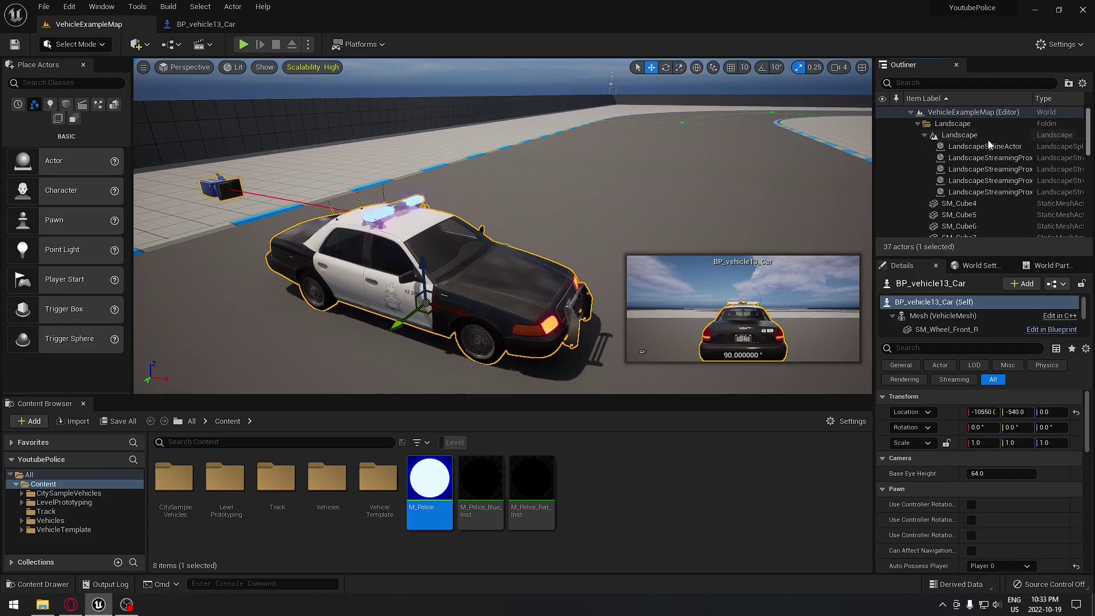
{"action": "left_click", "coordinate": [917, 124]}
{"action": "left_click", "coordinate": [916, 134]}
{"action": "left_click", "coordinate": [916, 146]}
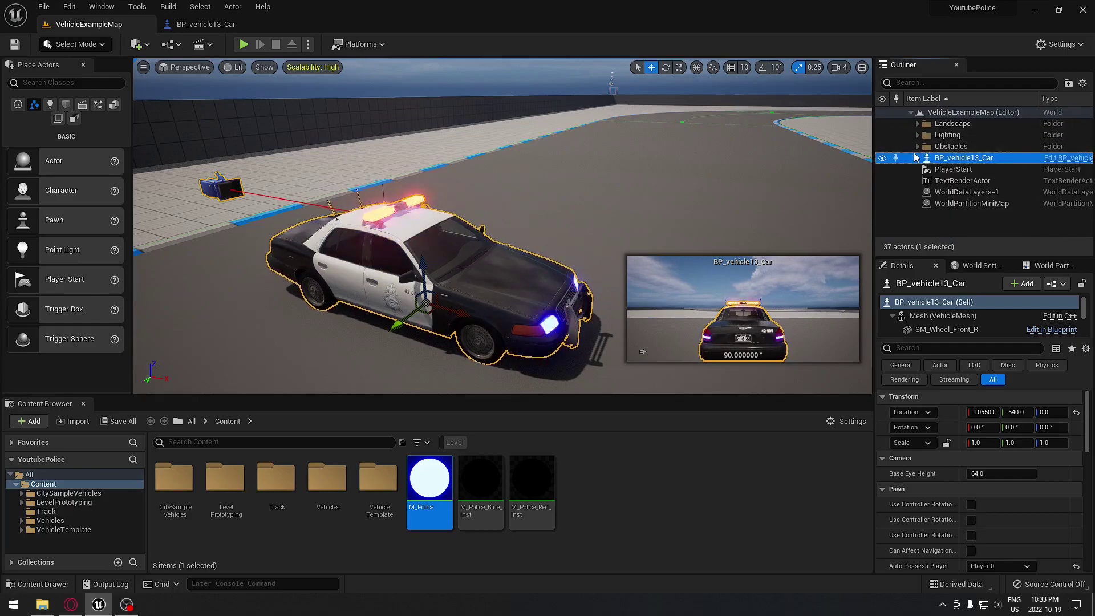
Step: Preview the flashing lights in the dark by temporarily hiding the Lighting folder, and inspect the roof light bar up close
{"action": "left_click", "coordinate": [882, 134]}
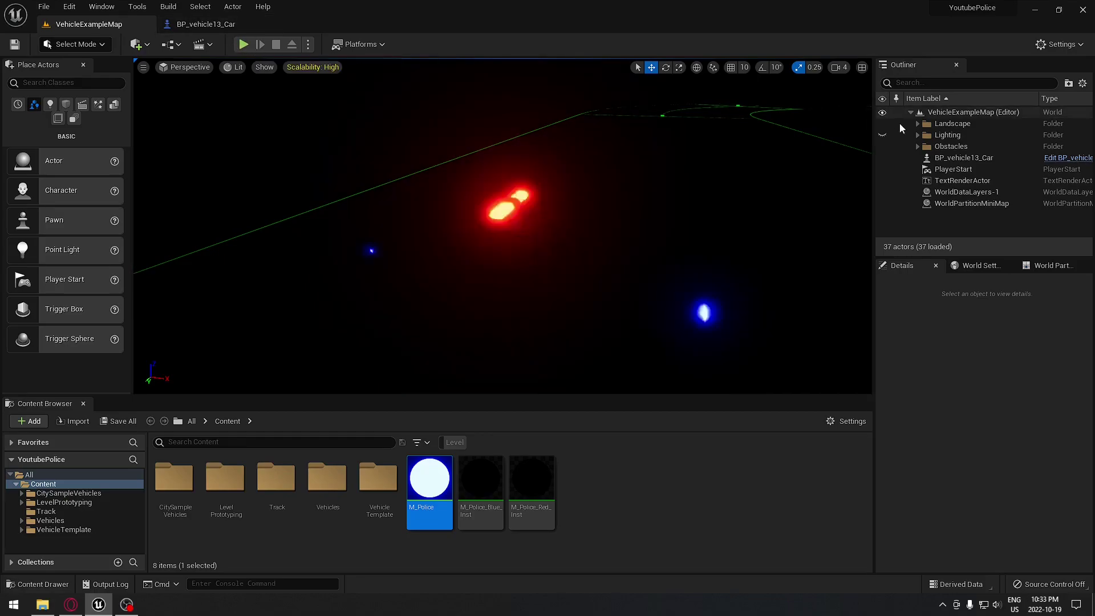
{"action": "left_click", "coordinate": [883, 135]}
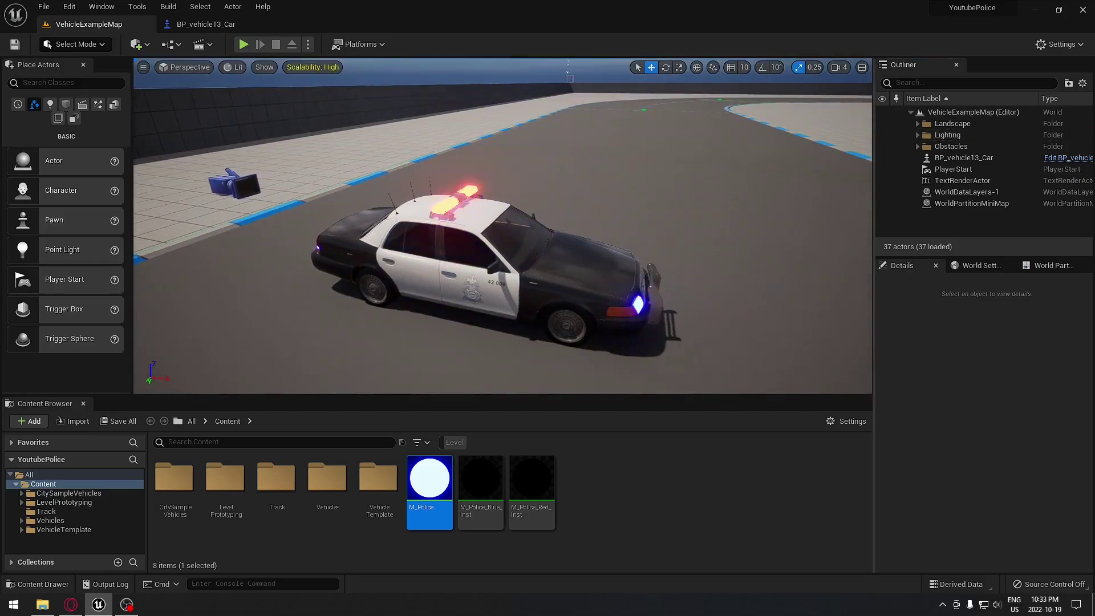
{"action": "key", "text": "w"}
{"action": "right_click_drag", "start_coordinate": [475, 155], "coordinate": [476, 155]}
{"action": "key", "text": "w"}
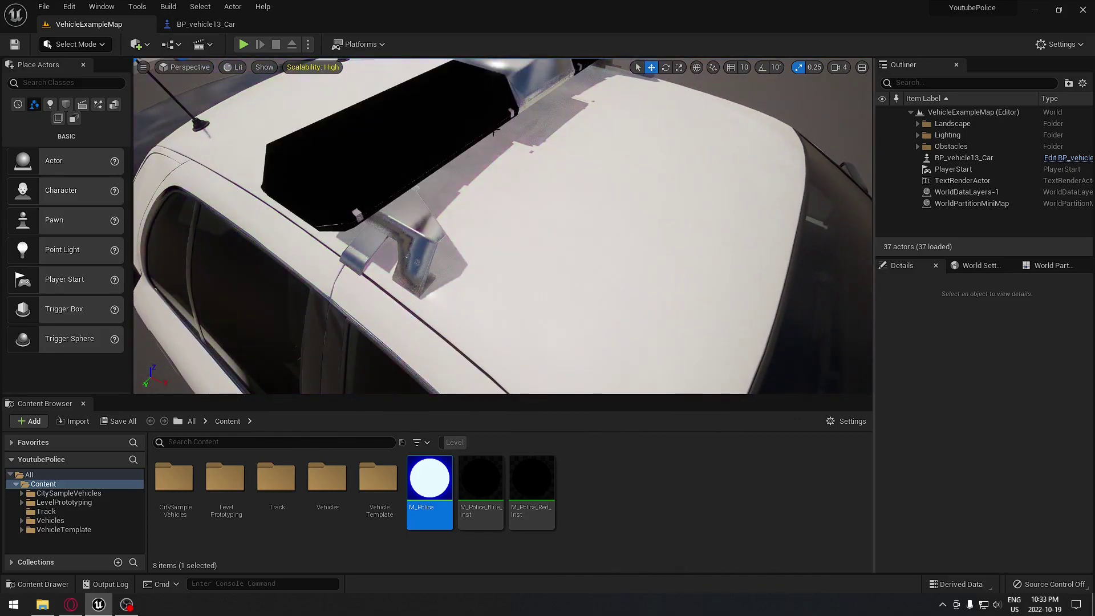
Step: Change M_Police's Base Color constant to a grey of 0.234, 0.234, 0.234 and save the material
{"action": "double_click", "coordinate": [431, 478]}
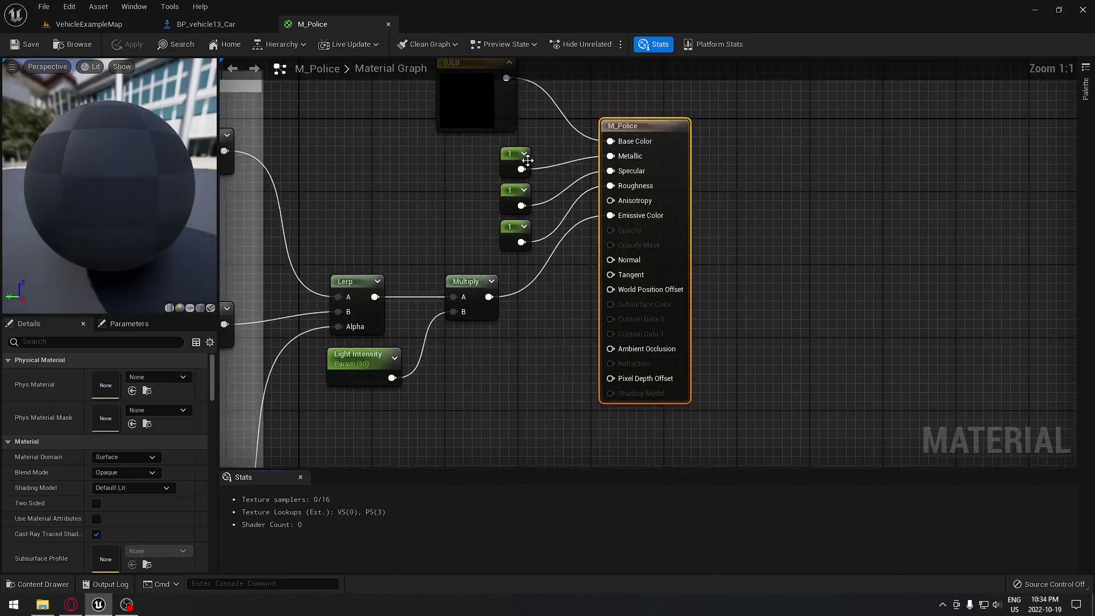
{"action": "double_click", "coordinate": [502, 183]}
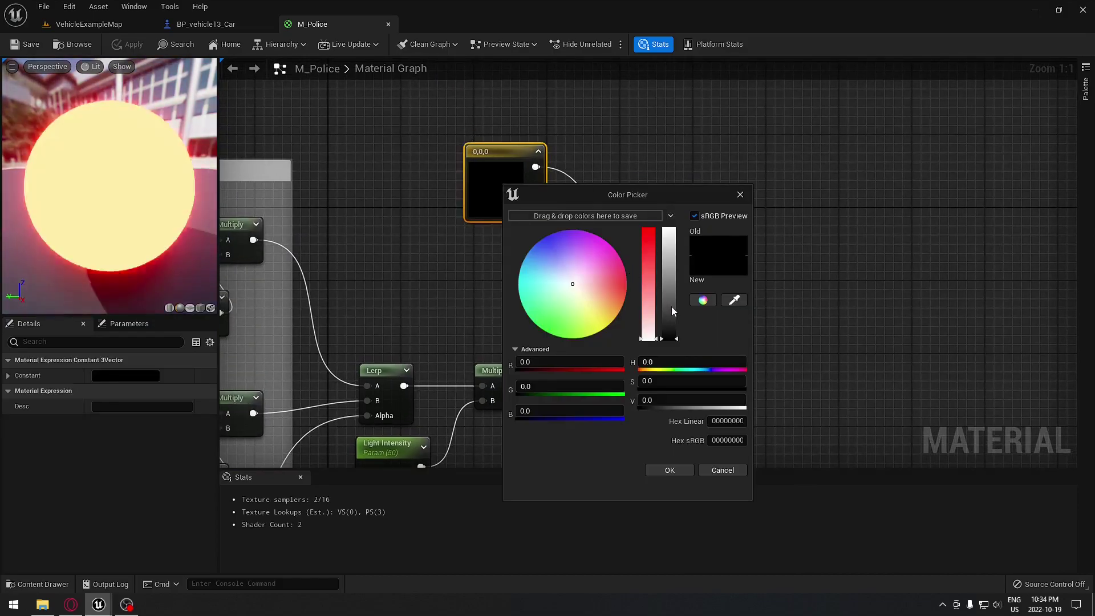
{"action": "left_click_drag", "start_coordinate": [671, 268], "coordinate": [672, 316]}
{"action": "left_click", "coordinate": [669, 470]}
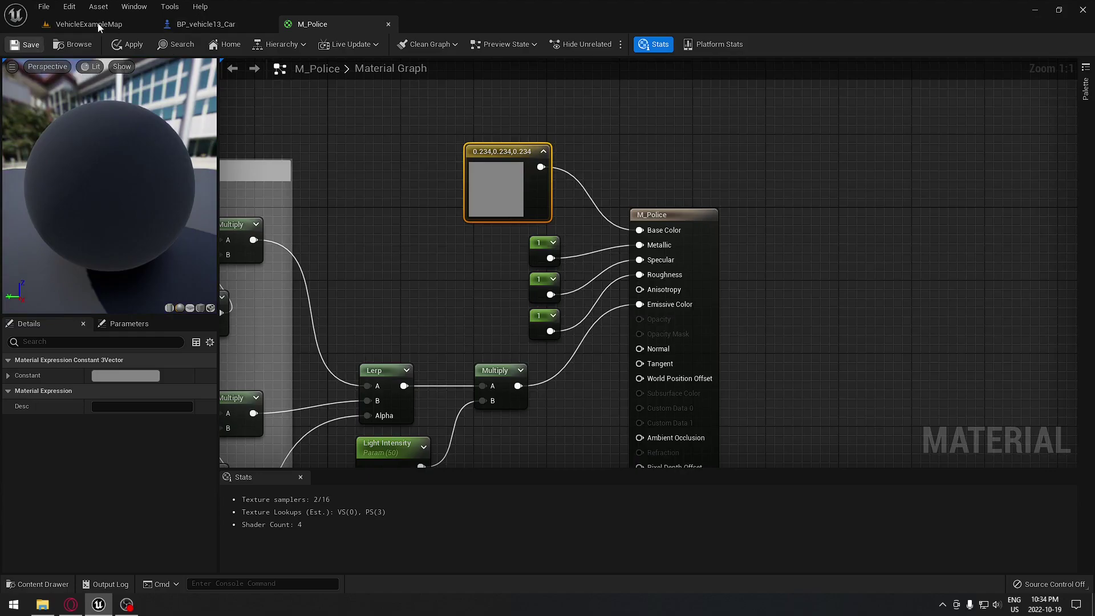
{"action": "key", "text": "ctrl+s"}
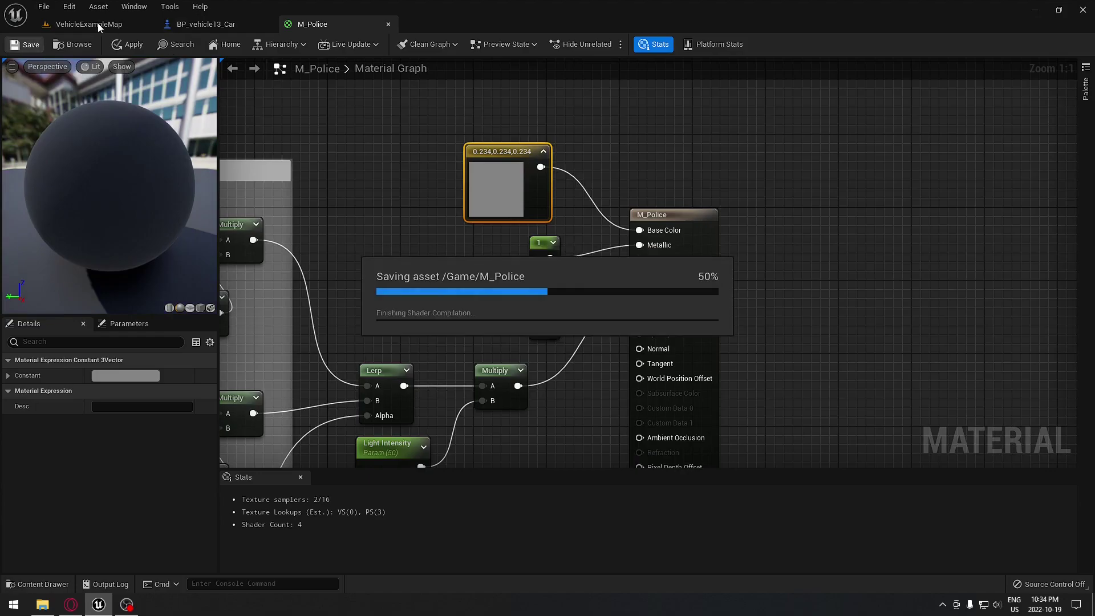
Step: Examine the police car's roof light bar in VehicleExampleMap, both up close and from farther away
{"action": "left_click", "coordinate": [98, 27]}
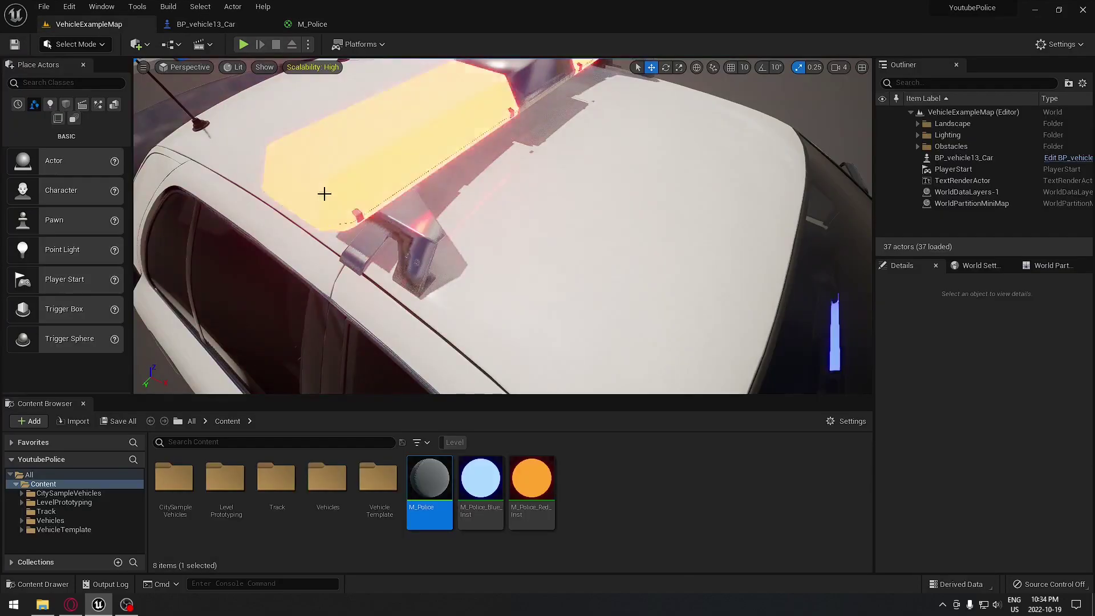
{"action": "mouse_move", "coordinate": [469, 205]}
{"action": "right_mouse_down"}
{"action": "mouse_move", "coordinate": [469, 191]}
{"action": "mouse_move", "coordinate": [469, 204]}
{"action": "right_mouse_up"}
{"action": "key", "text": "s"}
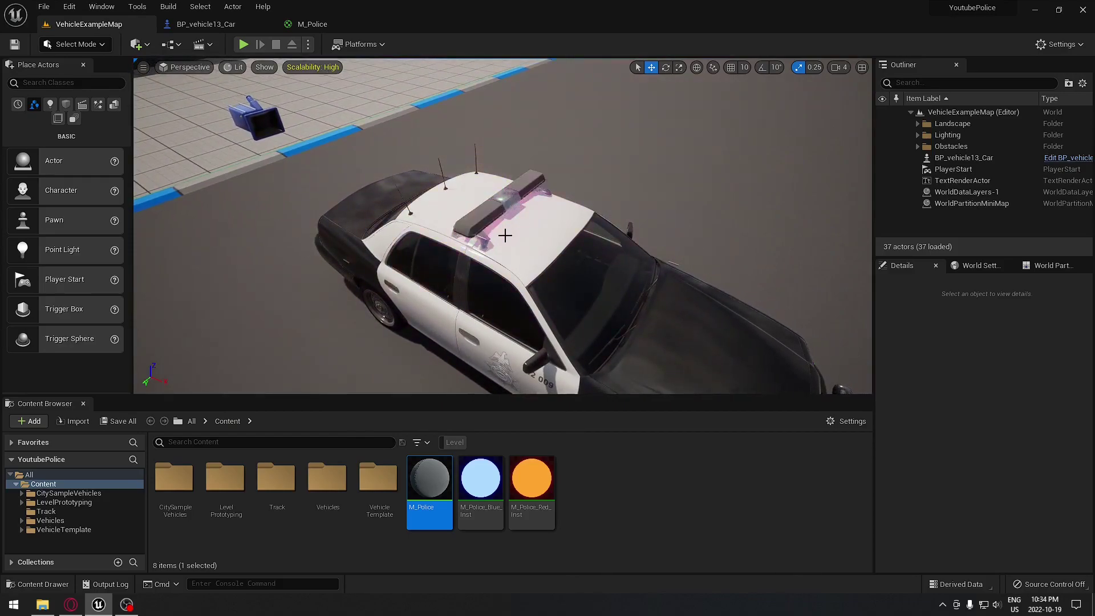
{"action": "scroll", "coordinate": [504, 235], "scroll_direction": "up", "scroll_amount": 3}
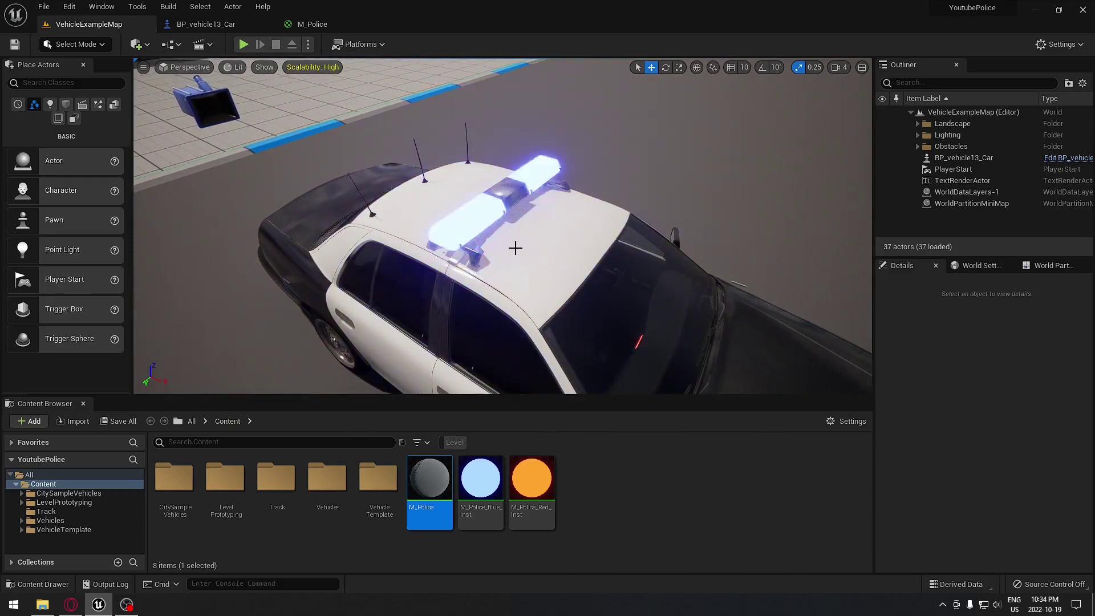
{"action": "scroll", "coordinate": [515, 248], "scroll_direction": "up", "scroll_amount": 4}
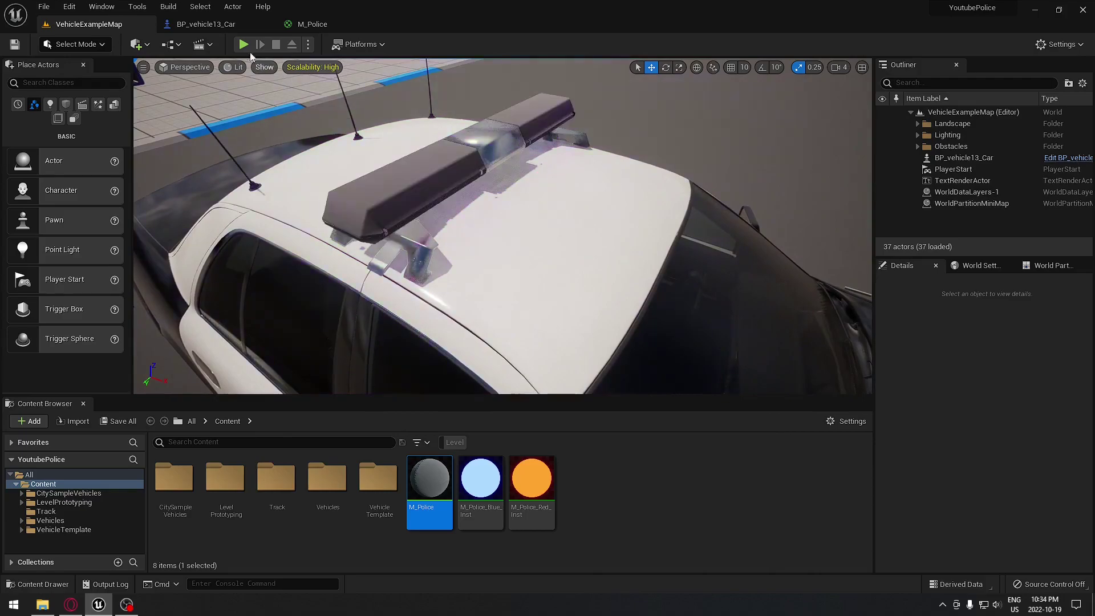
{"action": "right_click_drag", "start_coordinate": [450, 169], "coordinate": [469, 156]}
{"action": "scroll", "coordinate": [450, 169], "scroll_direction": "down", "scroll_amount": 4}
{"action": "key", "text": "s"}
{"action": "key", "text": "s"}
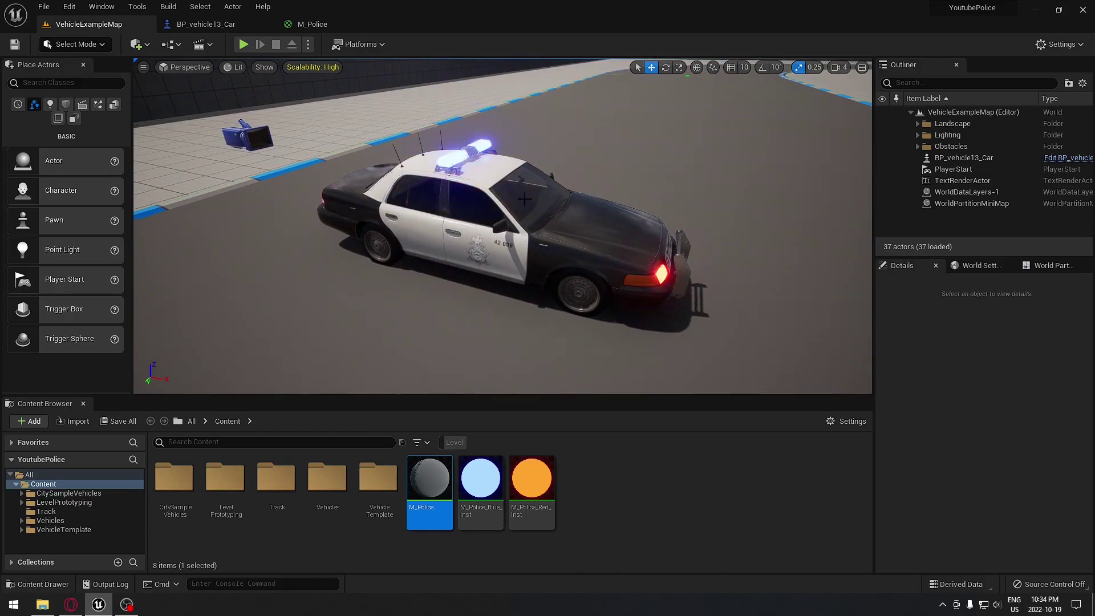
Step: Add a Static Mesh component under SM_All_Trans in the BP_vehicle13_Car blueprint
{"action": "left_click", "coordinate": [217, 24]}
{"action": "left_click_drag", "start_coordinate": [372, 160], "coordinate": [399, 161]}
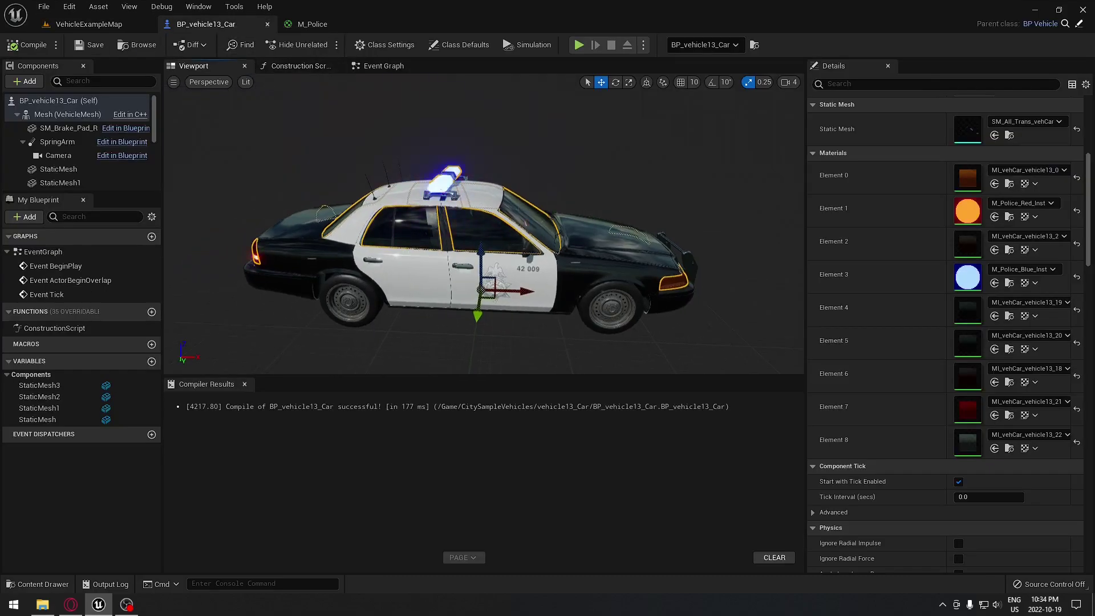
{"action": "left_click_drag", "start_coordinate": [384, 155], "coordinate": [316, 144]}
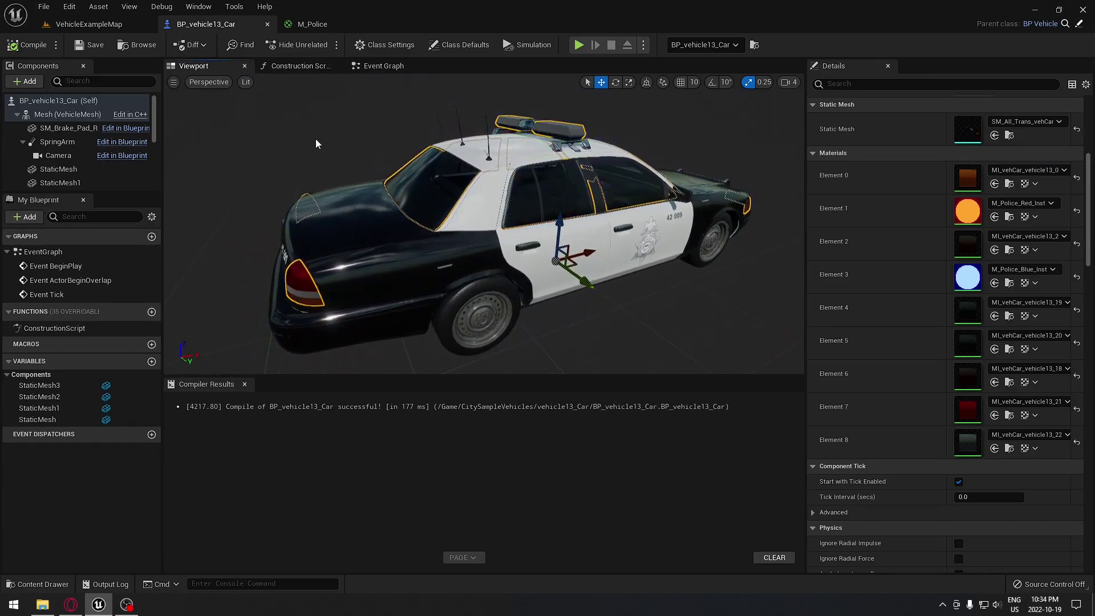
{"action": "left_click", "coordinate": [25, 81]}
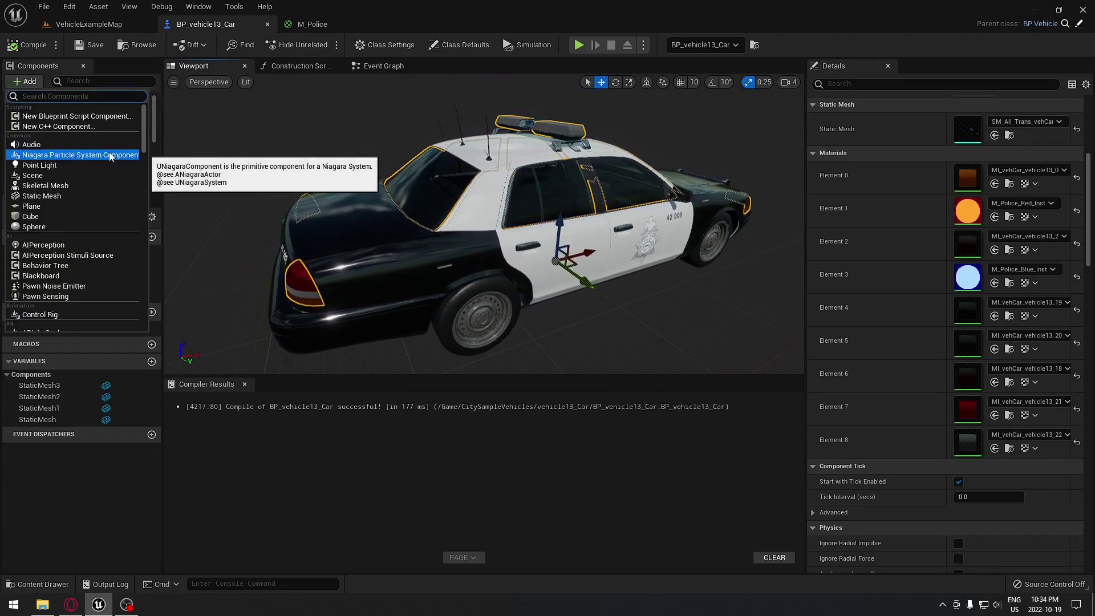
{"action": "type", "text": "Staic"}
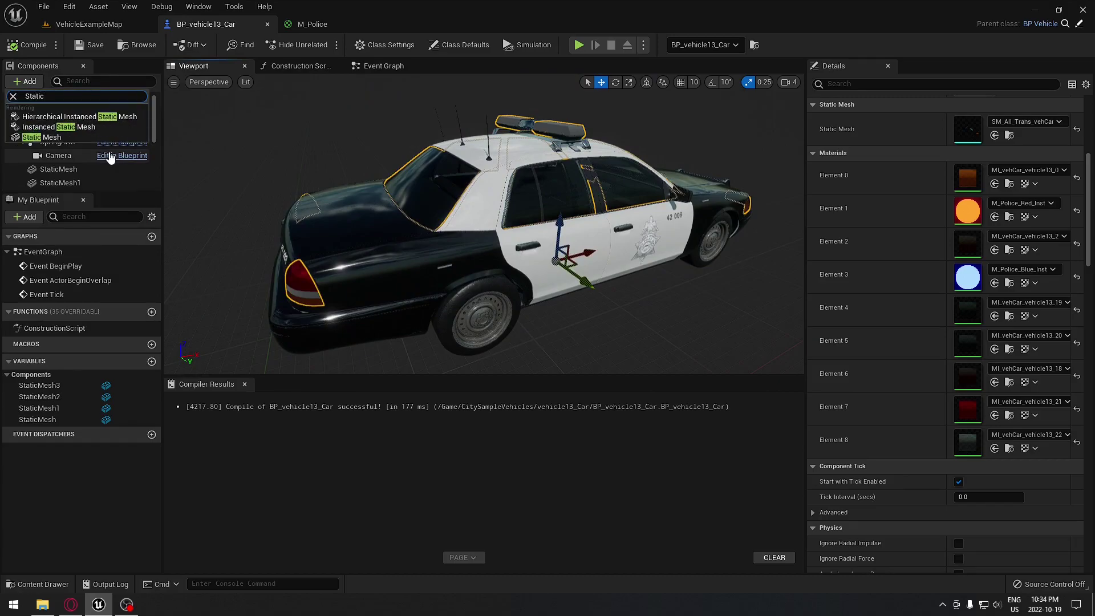
{"action": "left_click", "coordinate": [58, 139]}
{"action": "key", "text": "Return"}
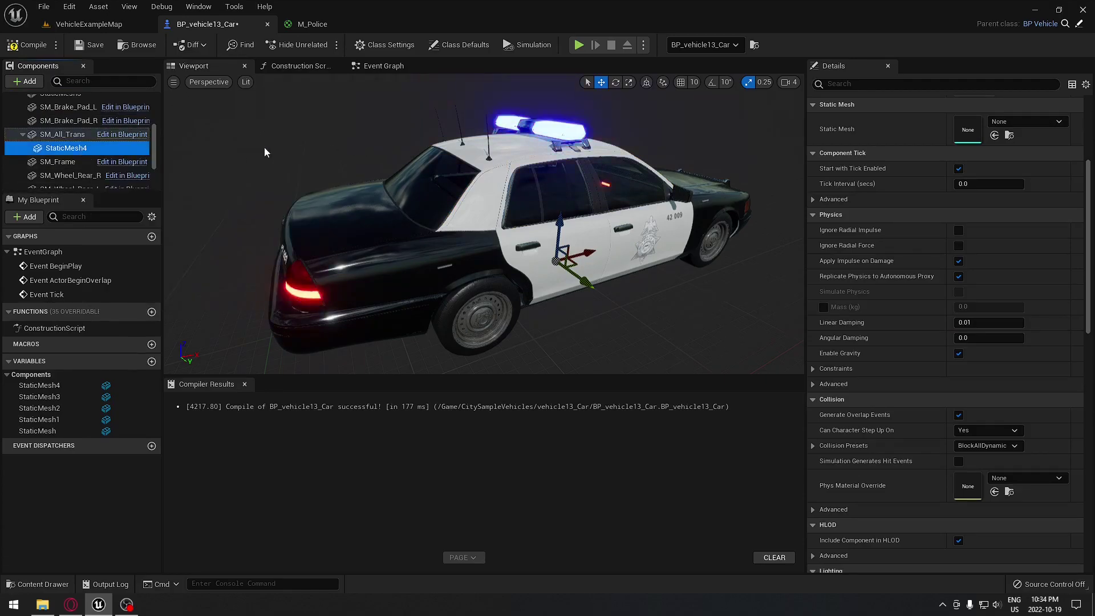
Step: Rename the new Static Mesh component to SideLights
{"action": "left_click", "coordinate": [86, 150]}
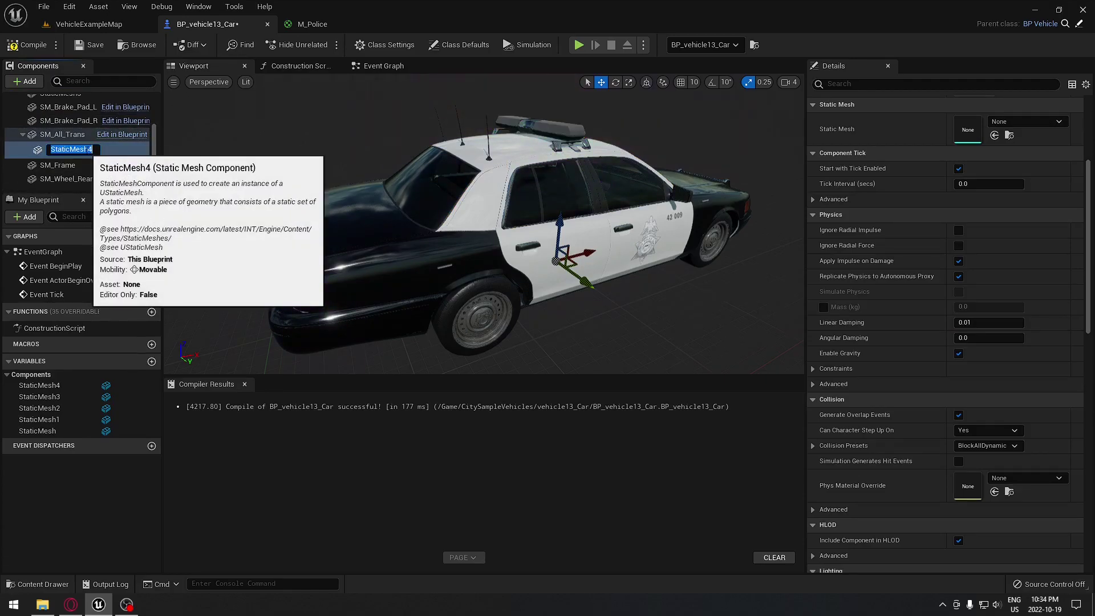
{"action": "type", "text": "Side"}
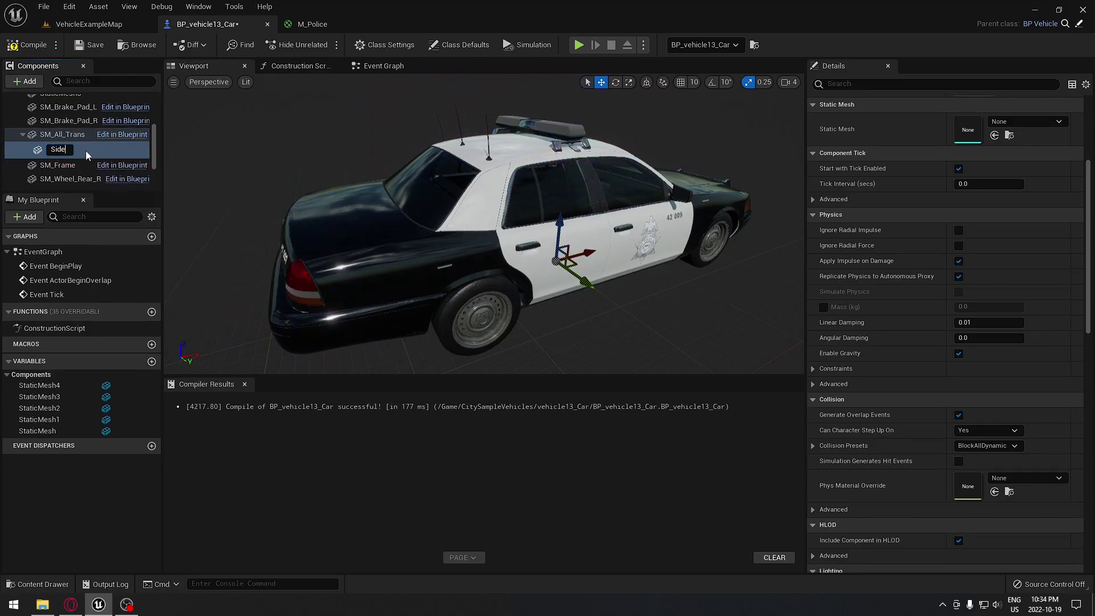
{"action": "type", "text": "Lights"}
{"action": "key", "text": "Return"}
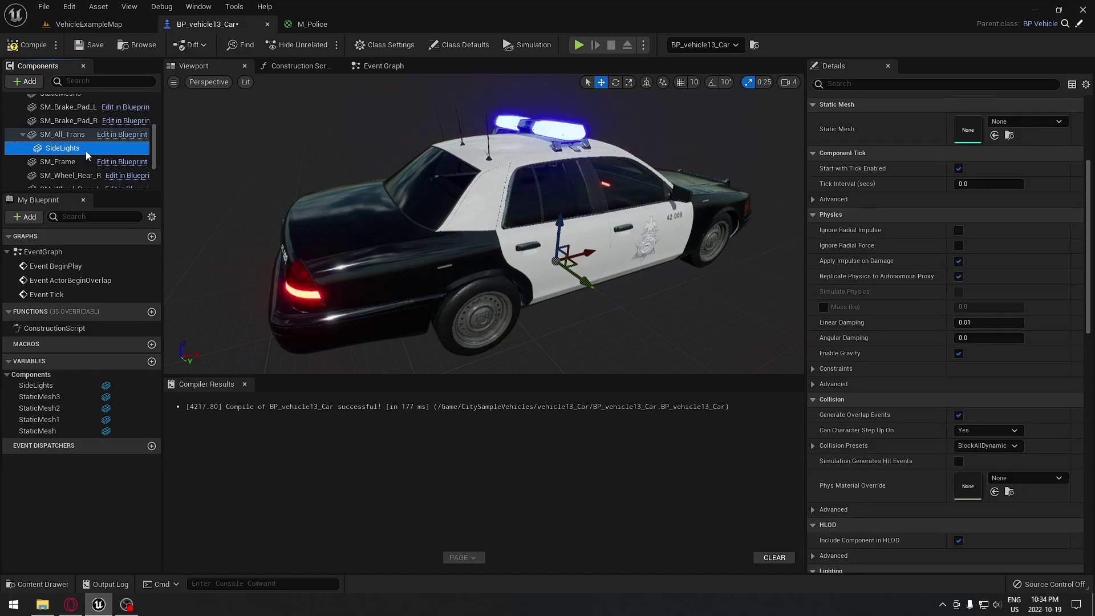
Step: Try positioning the SideLights component near the rear wheel arch, and delete it from the blueprint
{"action": "right_click_drag", "start_coordinate": [484, 223], "coordinate": [506, 224]}
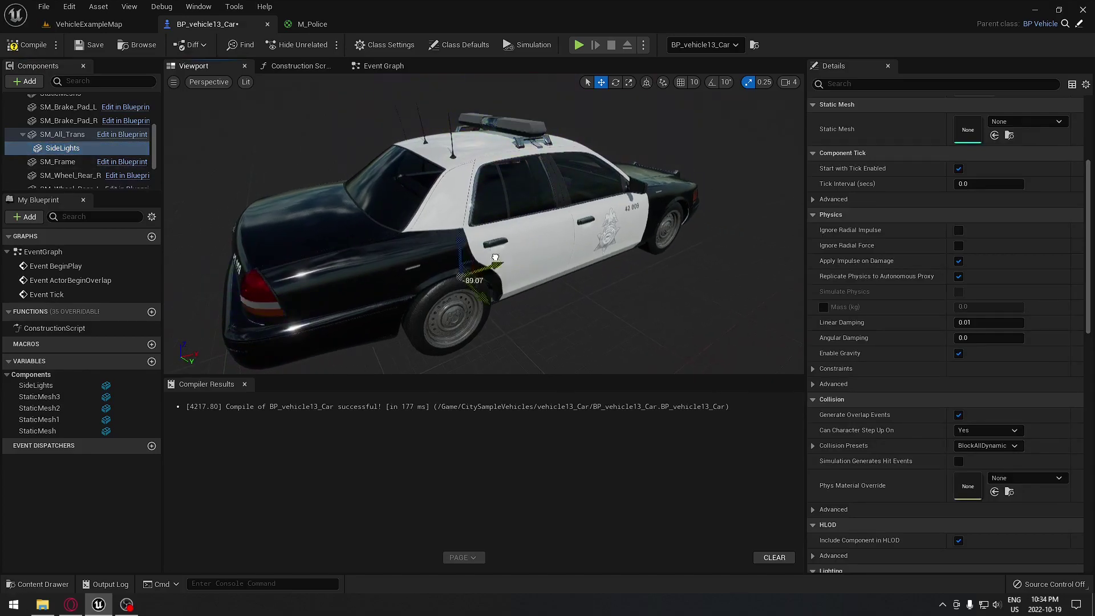
{"action": "left_click_drag", "start_coordinate": [440, 342], "coordinate": [417, 244]}
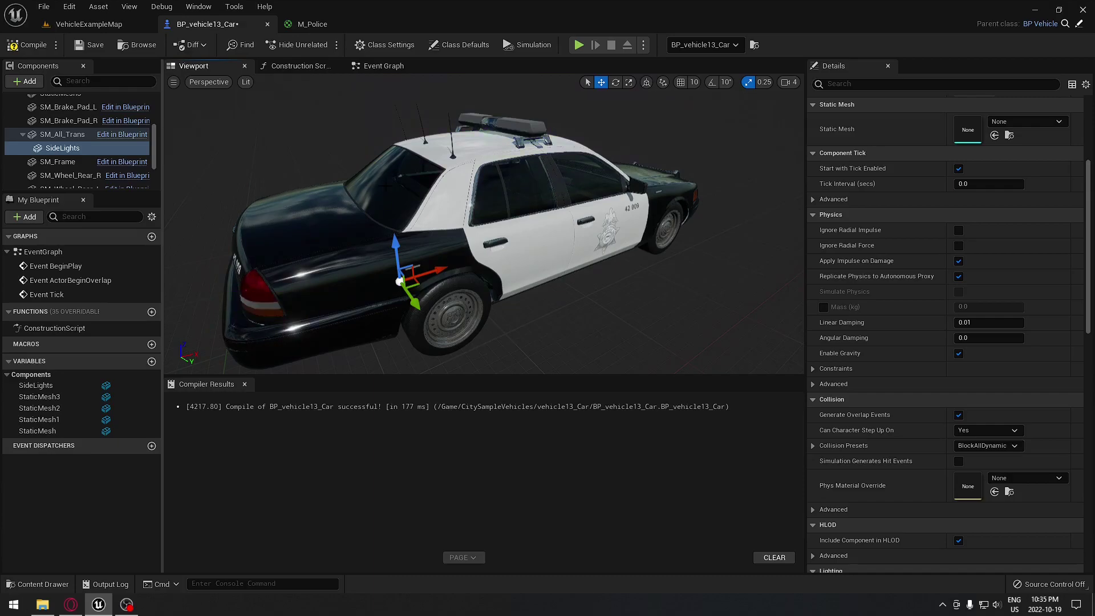
{"action": "mouse_move", "coordinate": [438, 245]}
{"action": "right_mouse_down"}
{"action": "mouse_move", "coordinate": [421, 255]}
{"action": "mouse_move", "coordinate": [504, 244]}
{"action": "mouse_move", "coordinate": [436, 245]}
{"action": "right_mouse_up"}
{"action": "key", "text": "w"}
{"action": "key", "text": "s"}
{"action": "left_click", "coordinate": [454, 245]}
{"action": "left_click", "coordinate": [457, 241]}
{"action": "key", "text": "a"}
{"action": "left_click", "coordinate": [79, 149]}
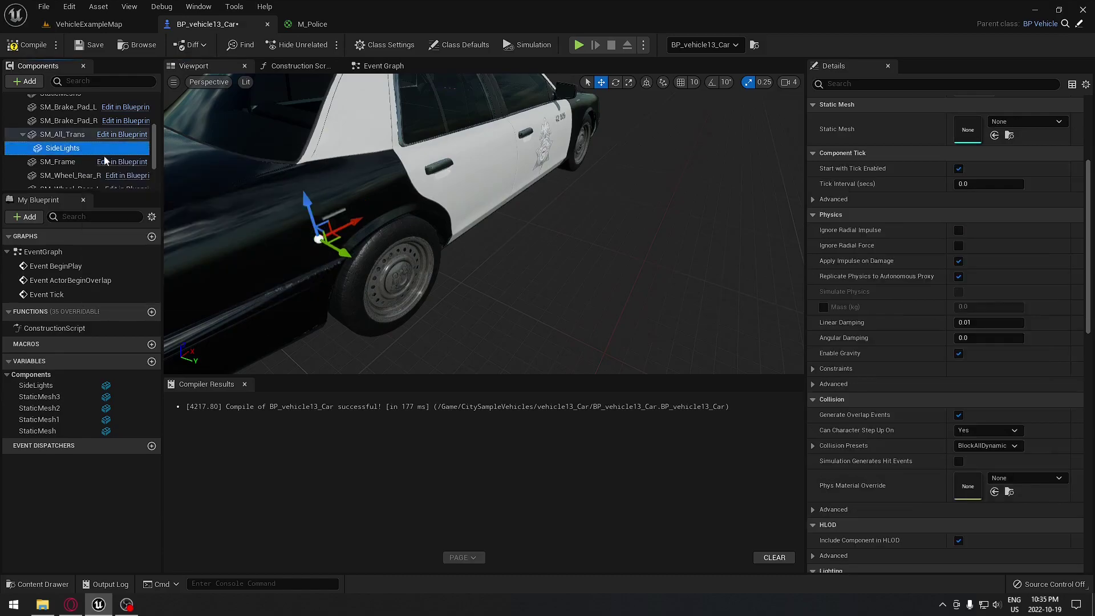
{"action": "key", "text": "Delete"}
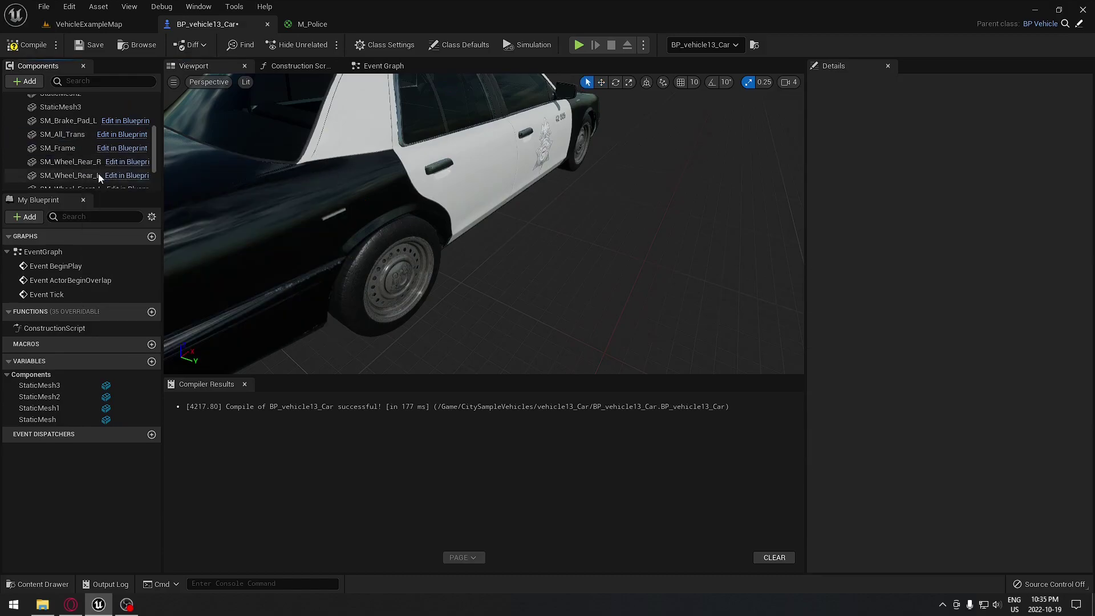
Step: Adjust the right rear fender's cube light sideways against the body and assign it the M_Police_Blue_Inst material
{"action": "left_click", "coordinate": [335, 215]}
{"action": "left_click", "coordinate": [335, 214]}
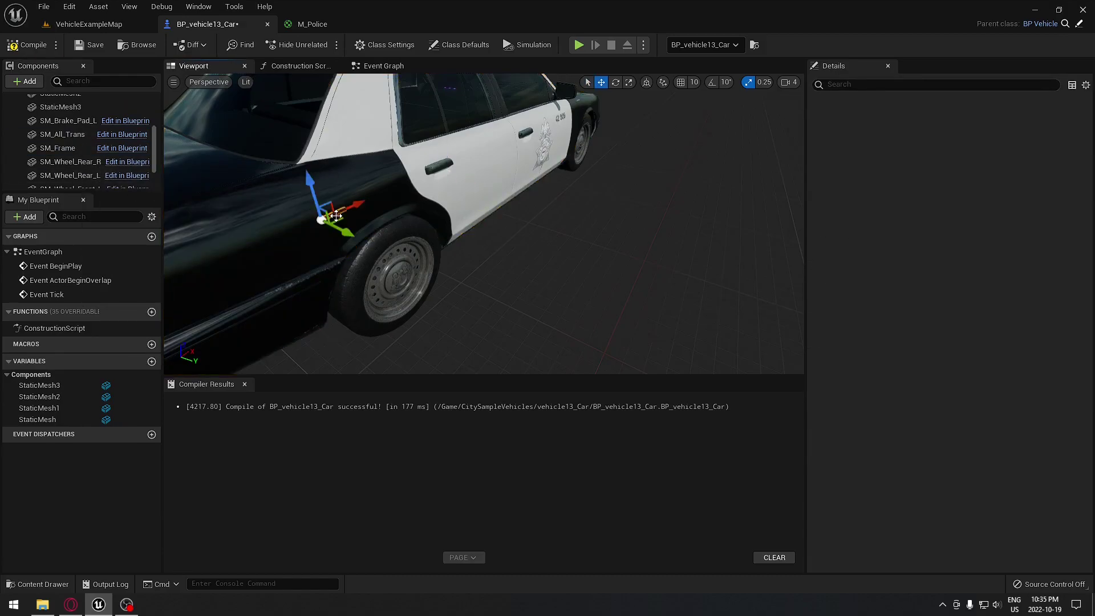
{"action": "right_click_drag", "start_coordinate": [336, 214], "coordinate": [445, 211]}
{"action": "key", "text": "w"}
{"action": "key", "text": "a"}
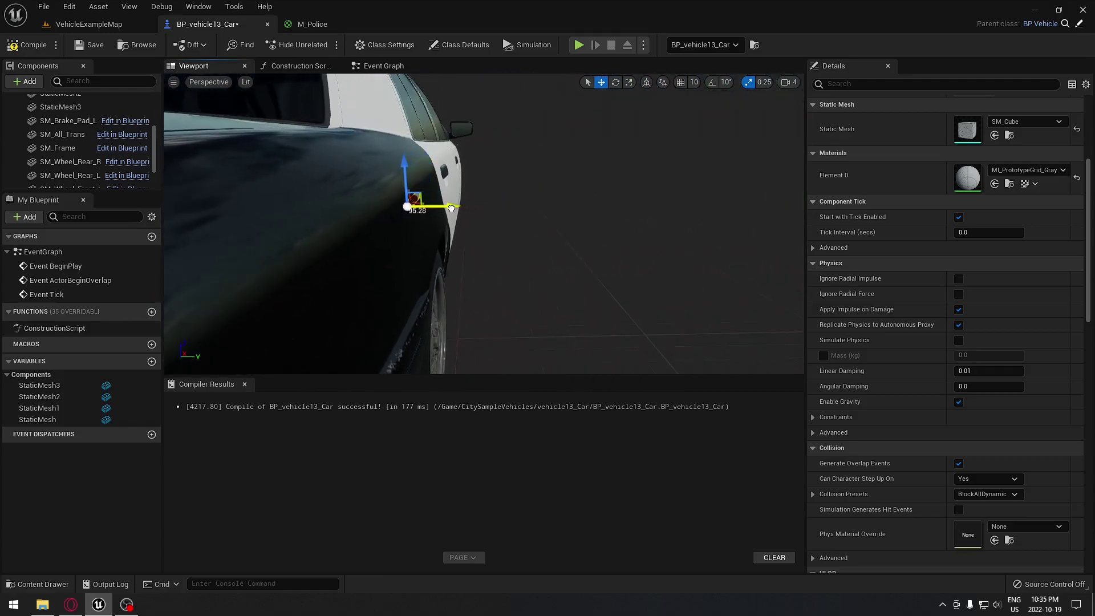
{"action": "right_click_drag", "start_coordinate": [538, 215], "coordinate": [527, 214]}
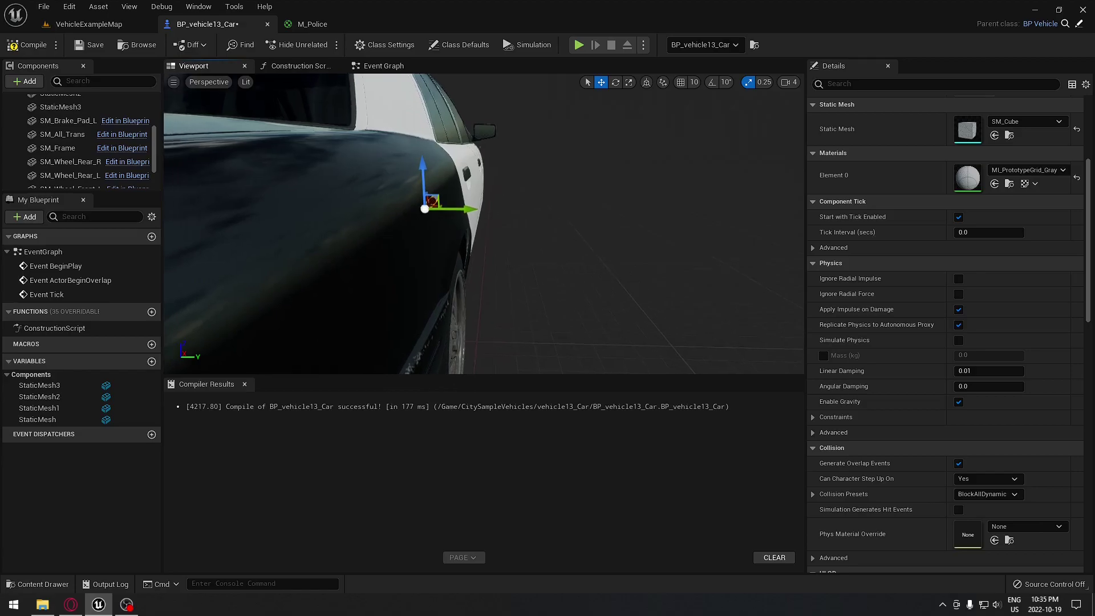
{"action": "left_click_drag", "start_coordinate": [567, 275], "coordinate": [655, 278], "text": "alt"}
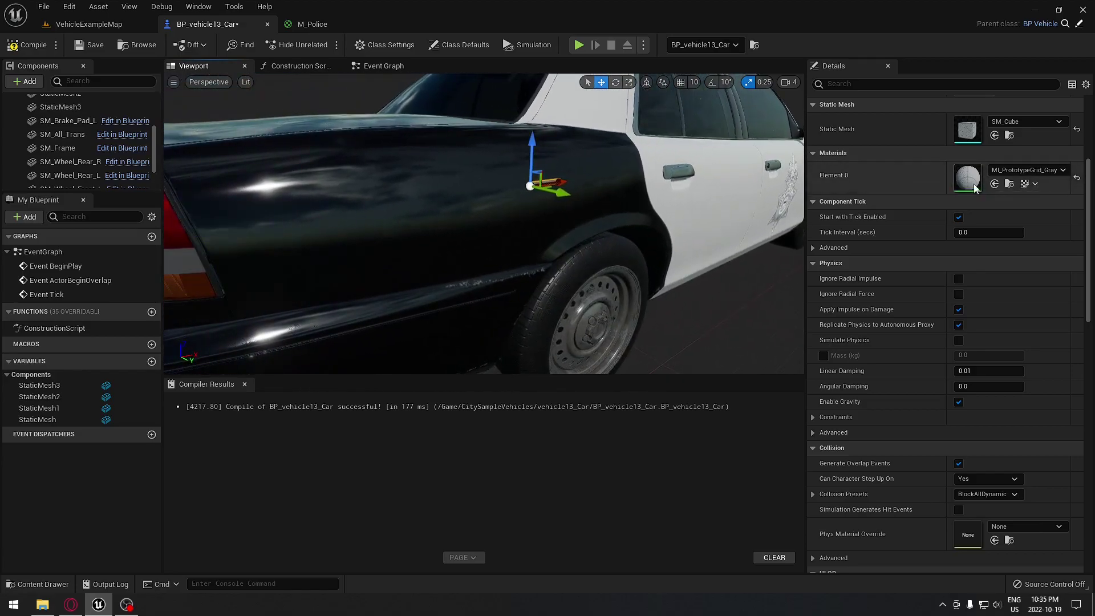
{"action": "left_click", "coordinate": [1062, 171]}
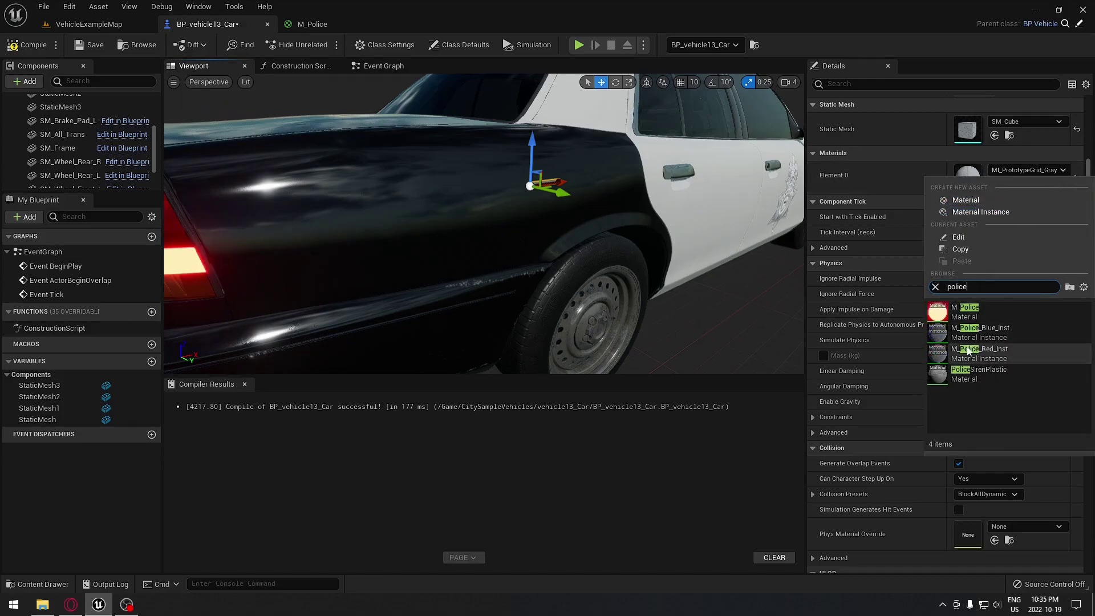
{"action": "left_click", "coordinate": [1016, 332]}
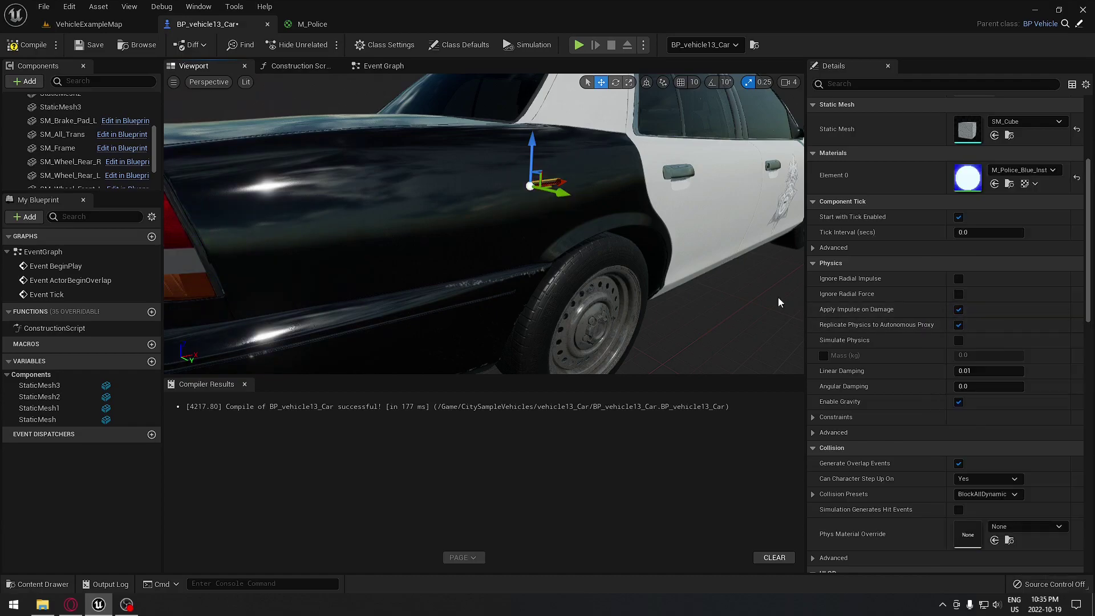
Step: Assign the M_Police_Red_Inst material to the cube light on the car's right front fender
{"action": "right_click_drag", "start_coordinate": [485, 224], "coordinate": [513, 224]}
{"action": "left_click", "coordinate": [733, 162]}
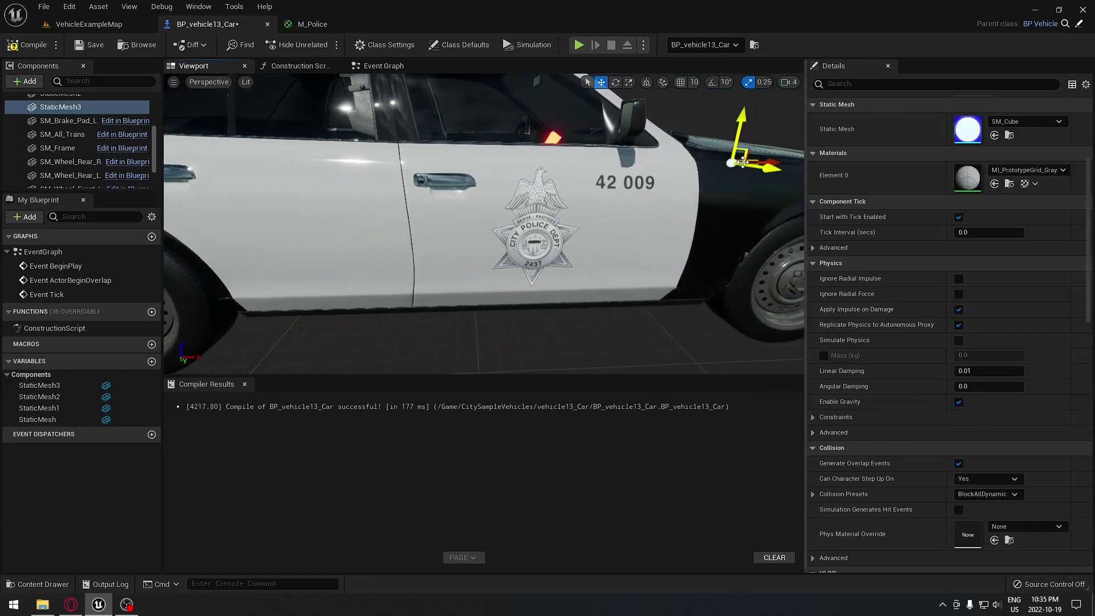
{"action": "left_click", "coordinate": [1012, 169]}
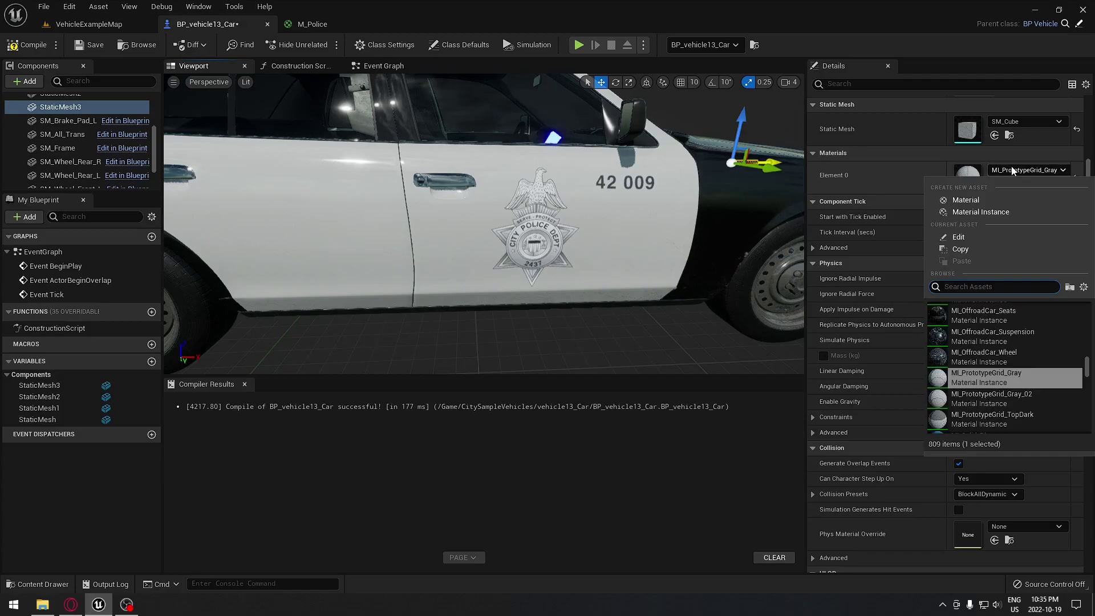
{"action": "type", "text": "police"}
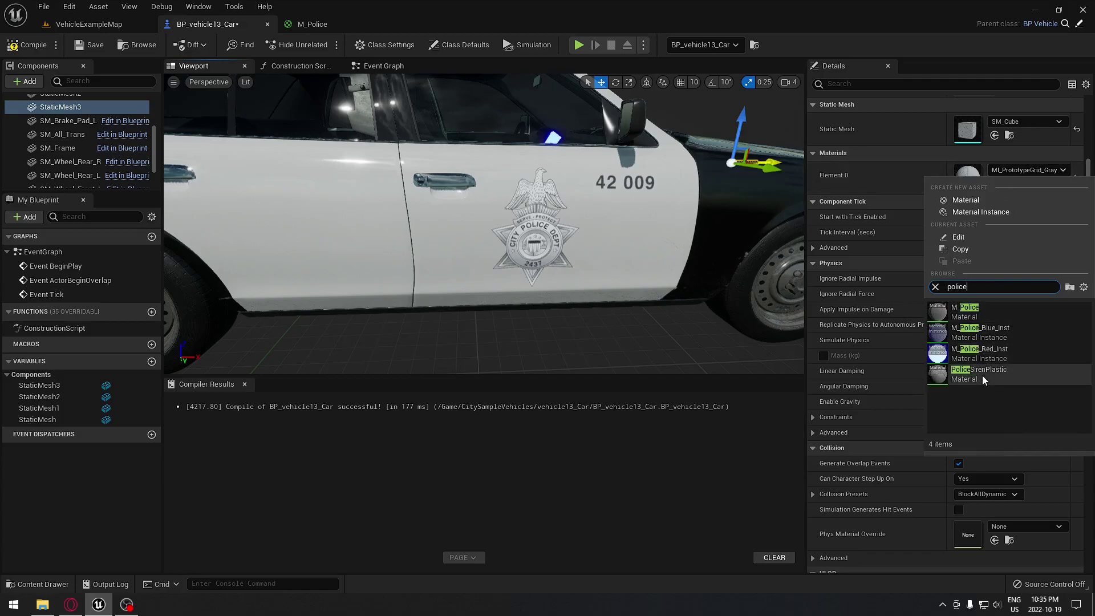
{"action": "left_click", "coordinate": [984, 354]}
Step: Assign the M_Police_Blue_Inst material to the cube light on the left front fender, just ahead of the door
{"action": "right_click_drag", "start_coordinate": [686, 258], "coordinate": [570, 260]}
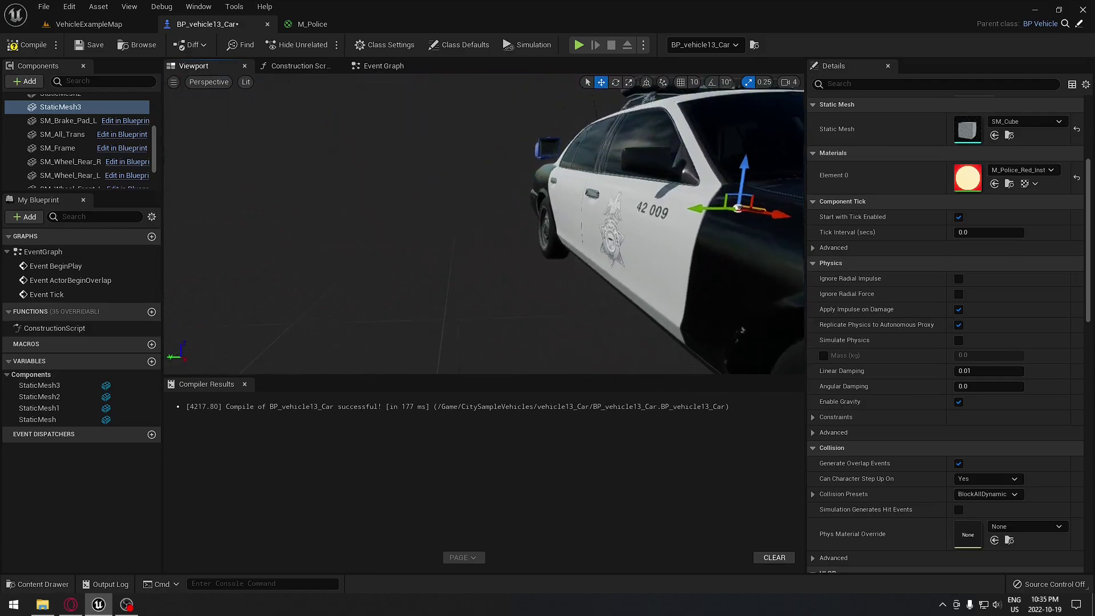
{"action": "right_click_drag", "start_coordinate": [667, 200], "coordinate": [479, 205]}
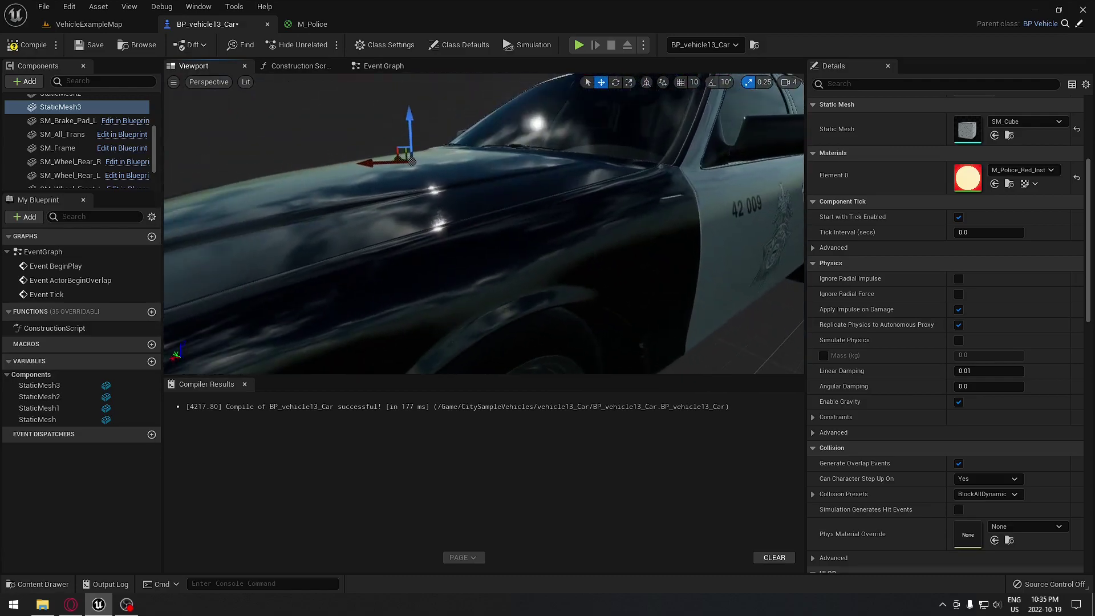
{"action": "left_click", "coordinate": [667, 200]}
{"action": "left_click", "coordinate": [667, 198]}
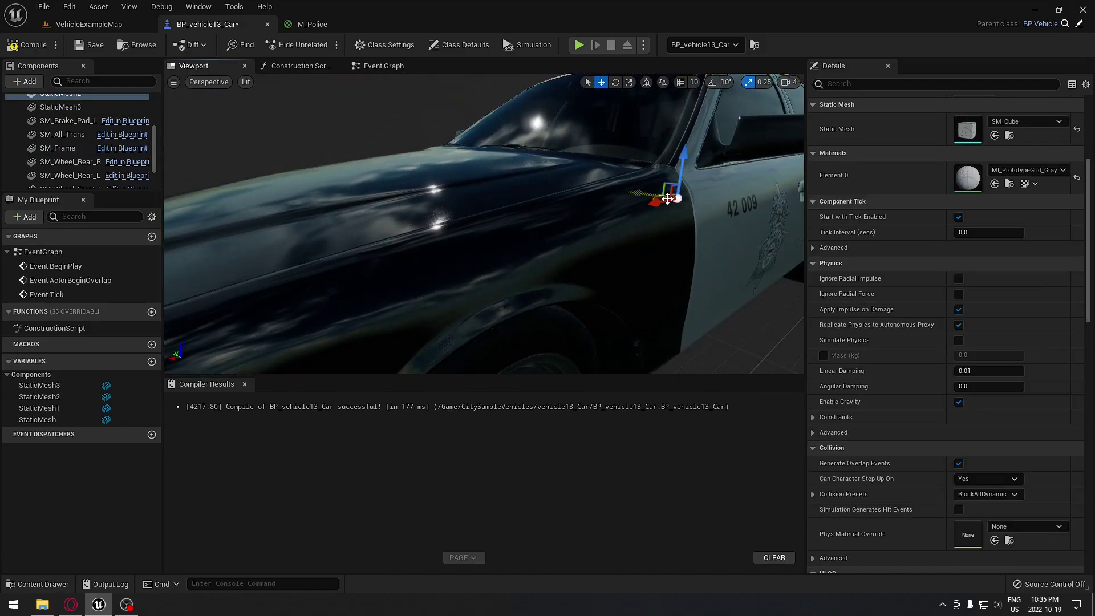
{"action": "left_click", "coordinate": [1046, 172]}
{"action": "type", "text": "police"}
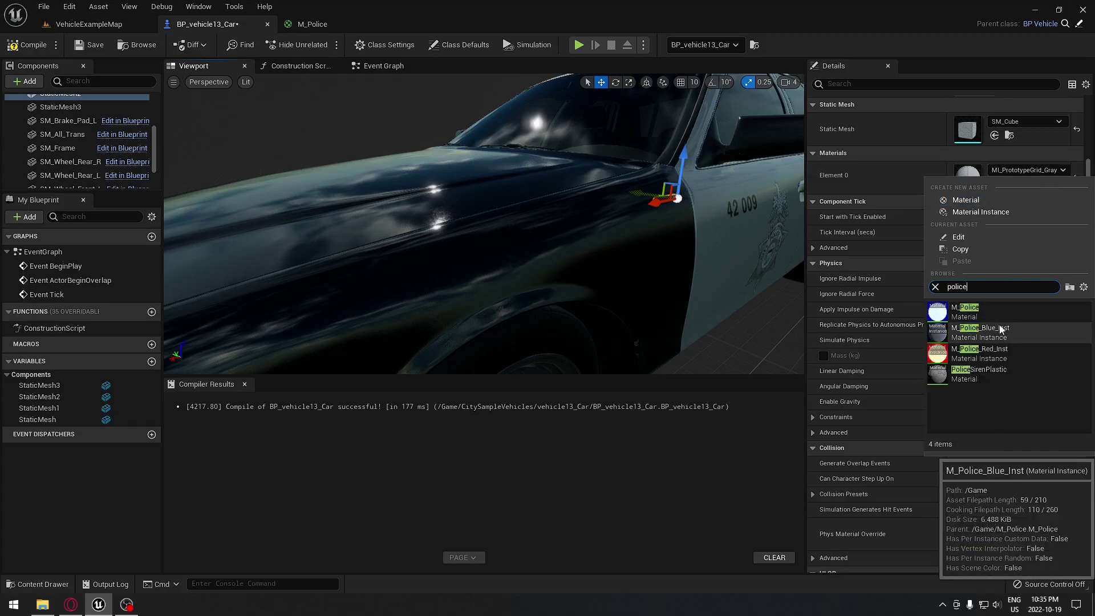
{"action": "left_click", "coordinate": [999, 328]}
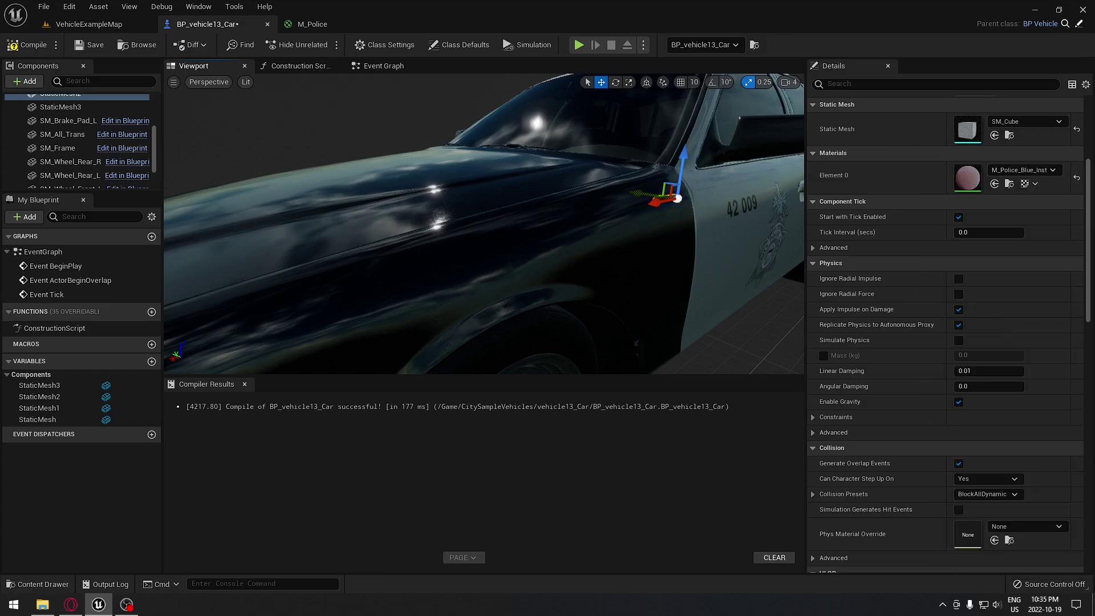
Step: Assign the M_Police_Red_Inst material to the cube light on the left rear fender above the fuel cap
{"action": "right_click_drag", "start_coordinate": [485, 188], "coordinate": [352, 186]}
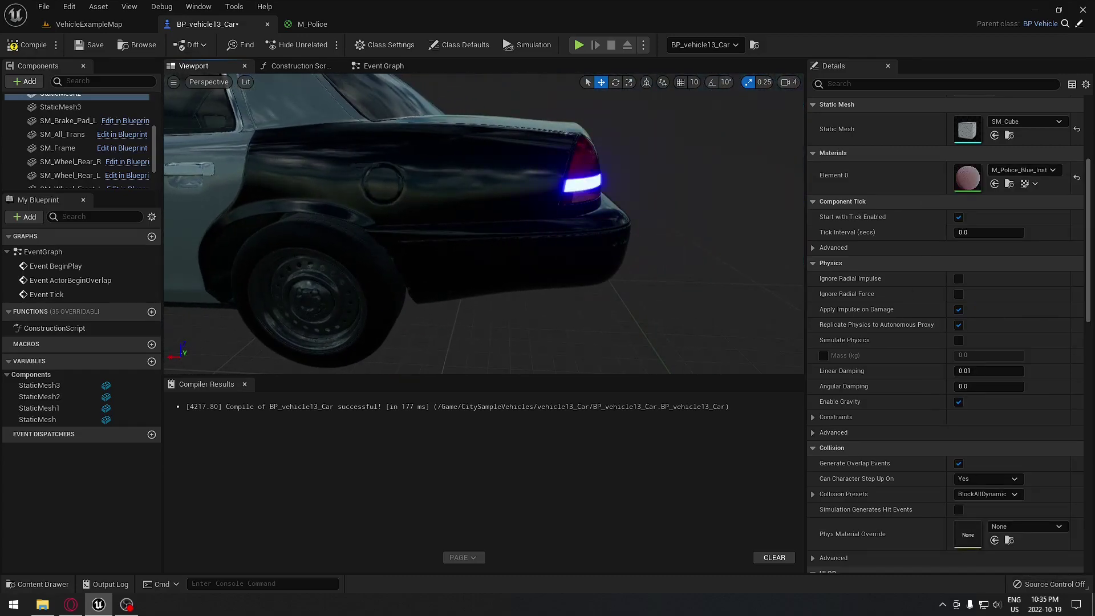
{"action": "left_click", "coordinate": [361, 166]}
{"action": "left_click", "coordinate": [1046, 172]}
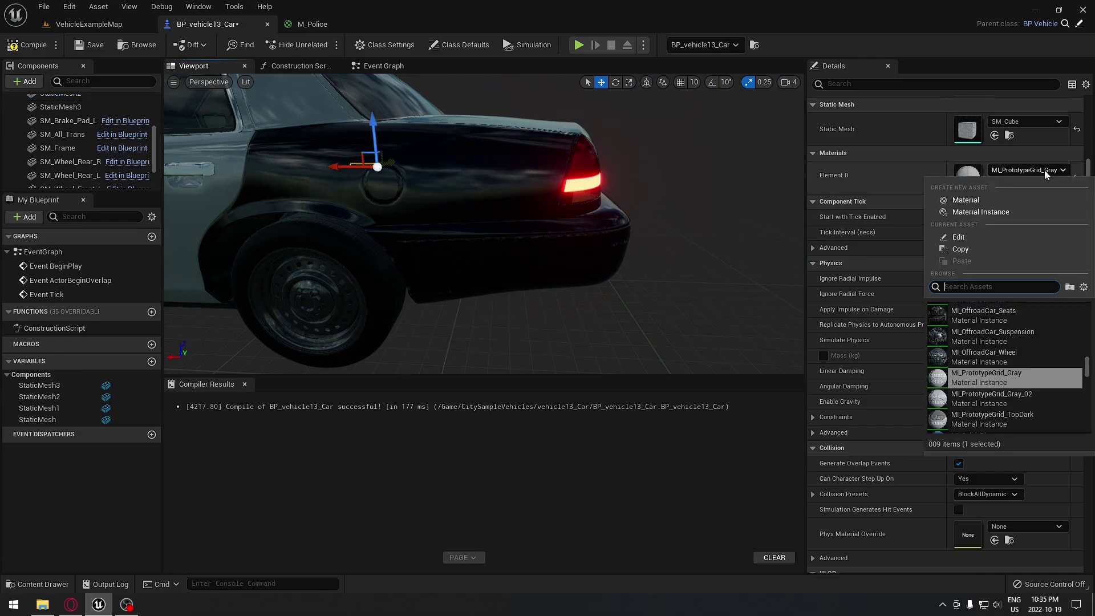
{"action": "type", "text": "pol"}
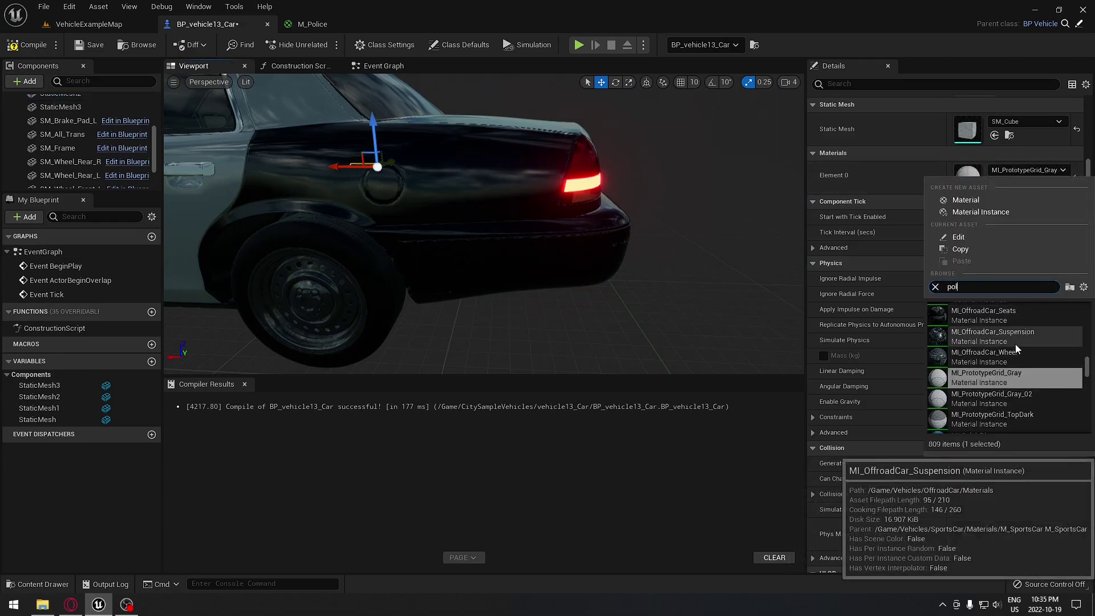
{"action": "type", "text": "ice"}
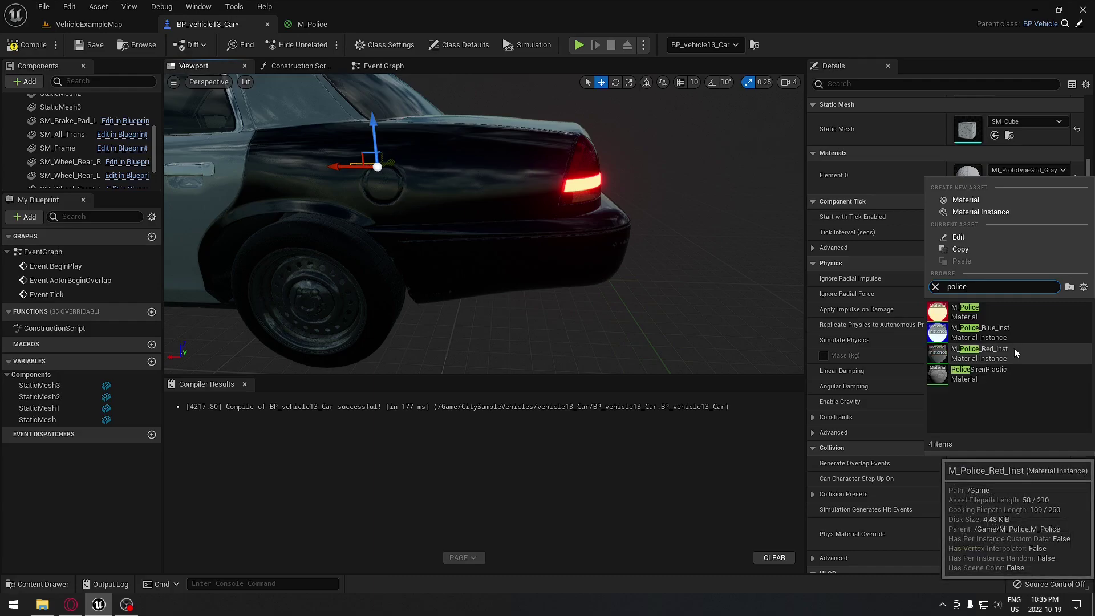
{"action": "left_click", "coordinate": [1014, 348]}
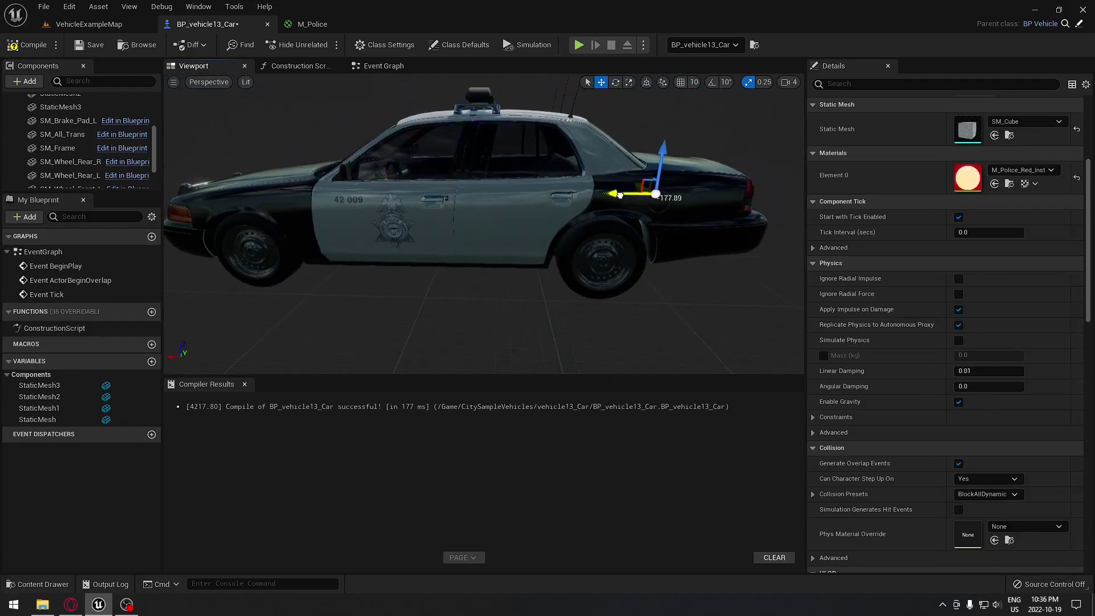
Step: Move the left and right rear fender side lights slightly forward along the body, above the rear wheel arches
{"action": "left_click_drag", "start_coordinate": [613, 194], "coordinate": [597, 194]}
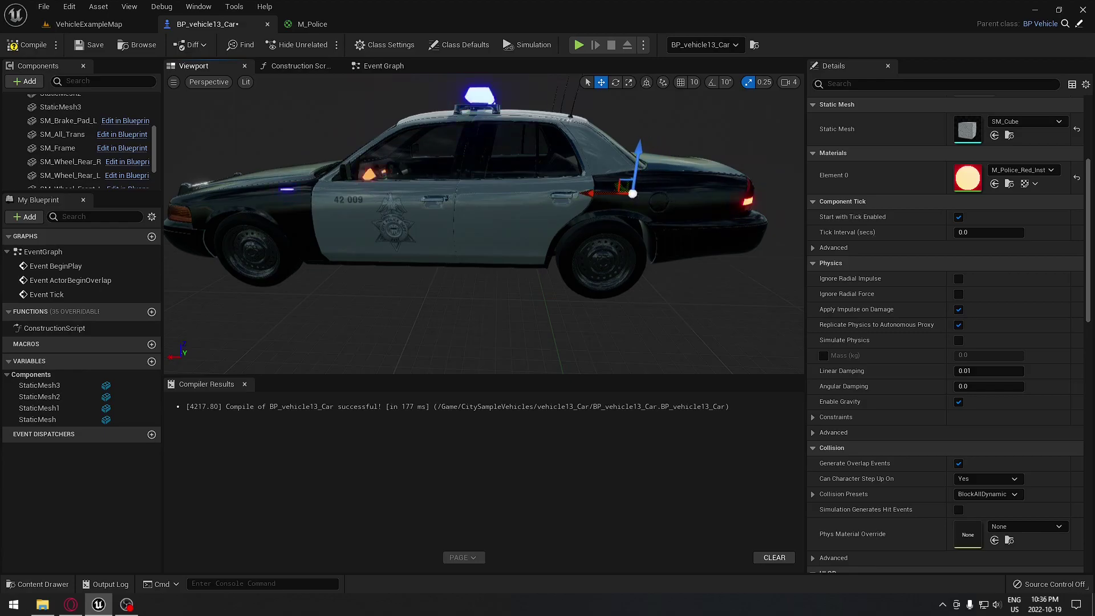
{"action": "right_click_drag", "start_coordinate": [550, 194], "coordinate": [434, 208]}
{"action": "right_click_drag", "start_coordinate": [508, 209], "coordinate": [497, 209]}
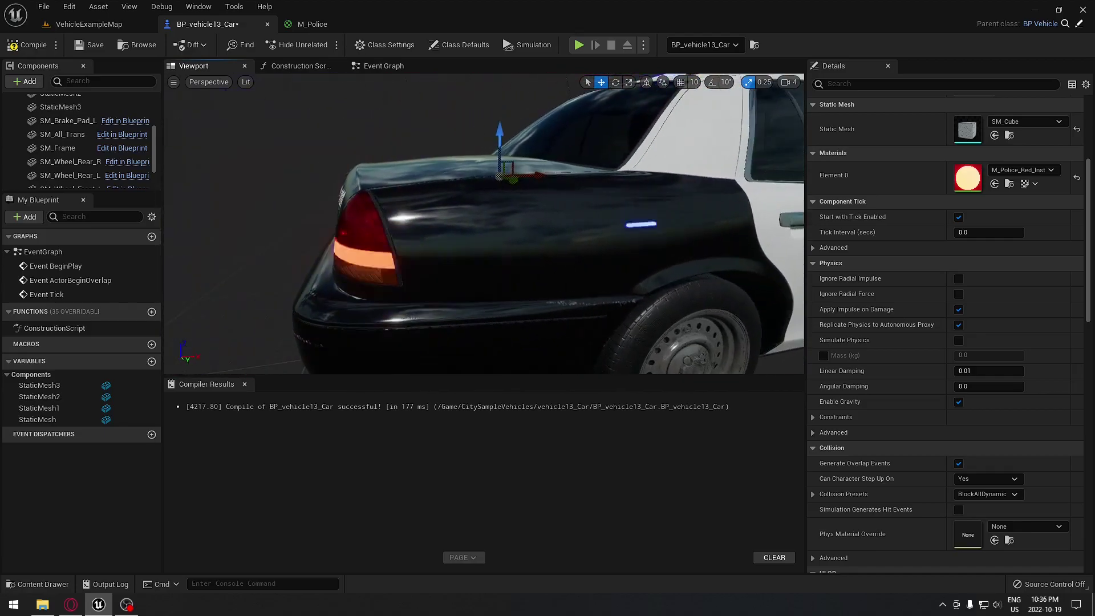
{"action": "left_click", "coordinate": [641, 223]}
{"action": "left_click", "coordinate": [641, 223]}
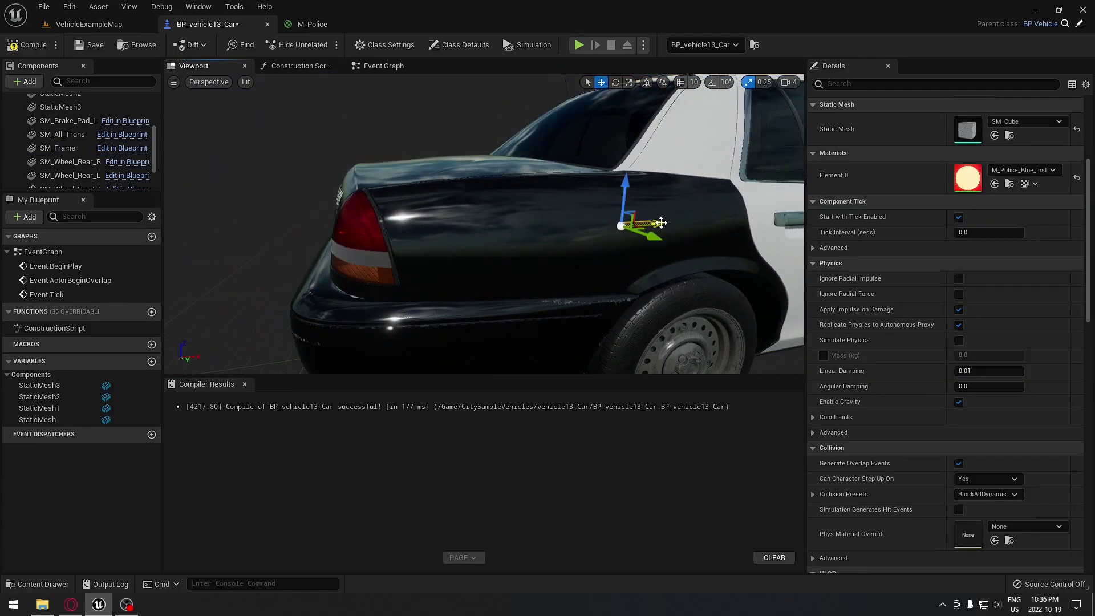
{"action": "left_click_drag", "start_coordinate": [709, 217], "coordinate": [718, 238]}
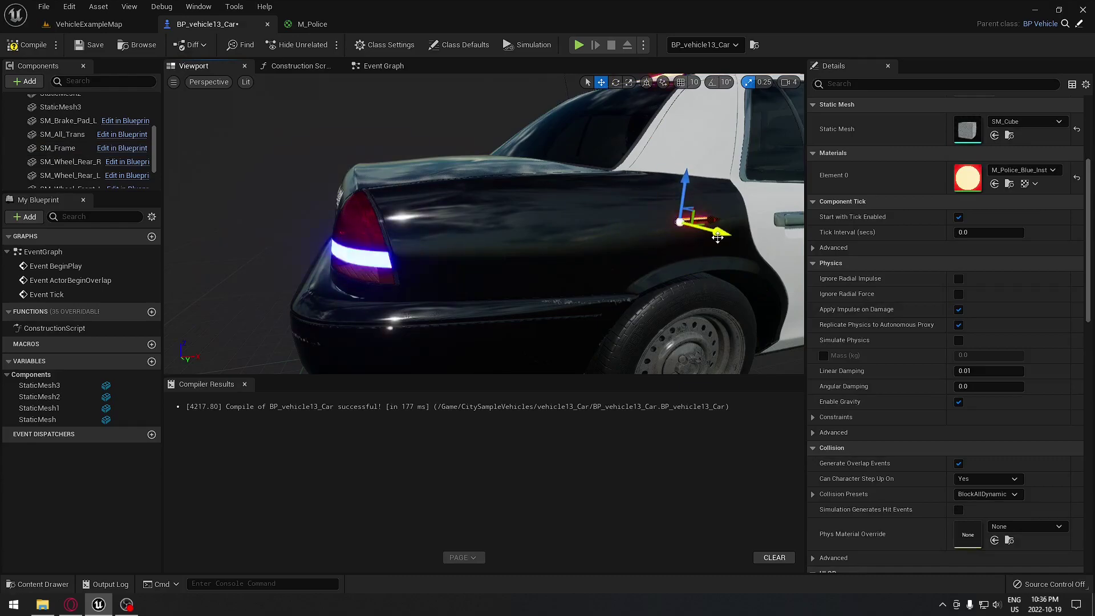
{"action": "left_click", "coordinate": [716, 248]}
Step: Check the whole police car with its side lights, and compile and save the BP_vehicle13_Car blueprint
{"action": "key", "text": "s"}
{"action": "right_click_drag", "start_coordinate": [716, 248], "coordinate": [770, 257]}
{"action": "key", "text": "d"}
{"action": "key", "text": "w"}
{"action": "key", "text": "w"}
{"action": "right_click_drag", "start_coordinate": [484, 224], "coordinate": [504, 215]}
{"action": "mouse_move", "coordinate": [689, 265]}
{"action": "right_mouse_down"}
{"action": "mouse_move", "coordinate": [711, 268]}
{"action": "mouse_move", "coordinate": [689, 265]}
{"action": "right_mouse_up"}
{"action": "key", "text": "s"}
{"action": "left_click", "coordinate": [29, 45]}
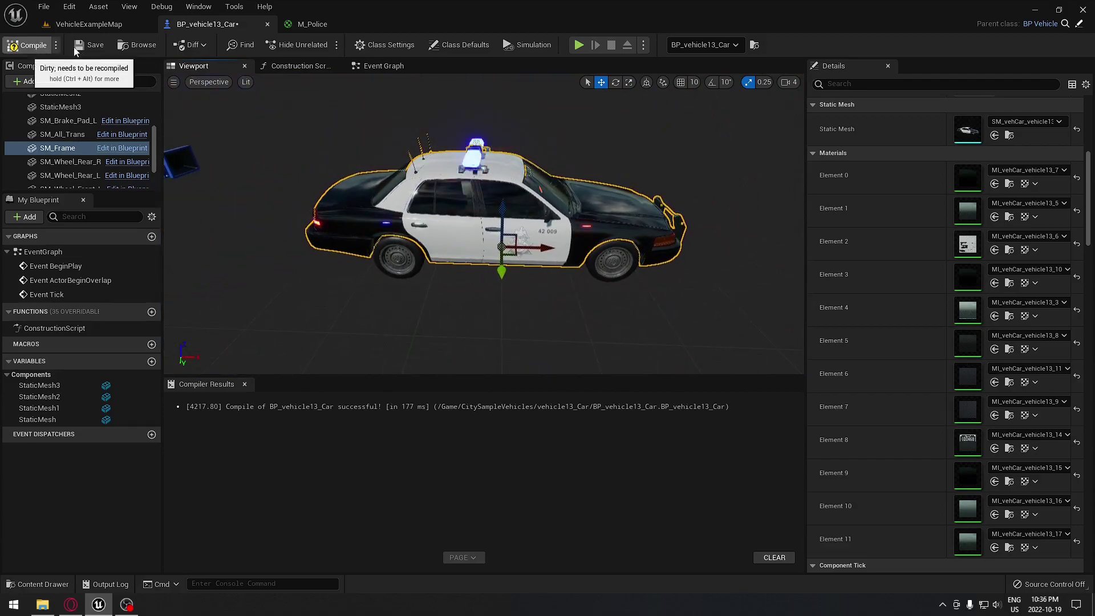
Step: Hide the Lighting folder in VehicleExampleMap and examine the police car's flashing lights in the dark from several sides
{"action": "left_click", "coordinate": [91, 25]}
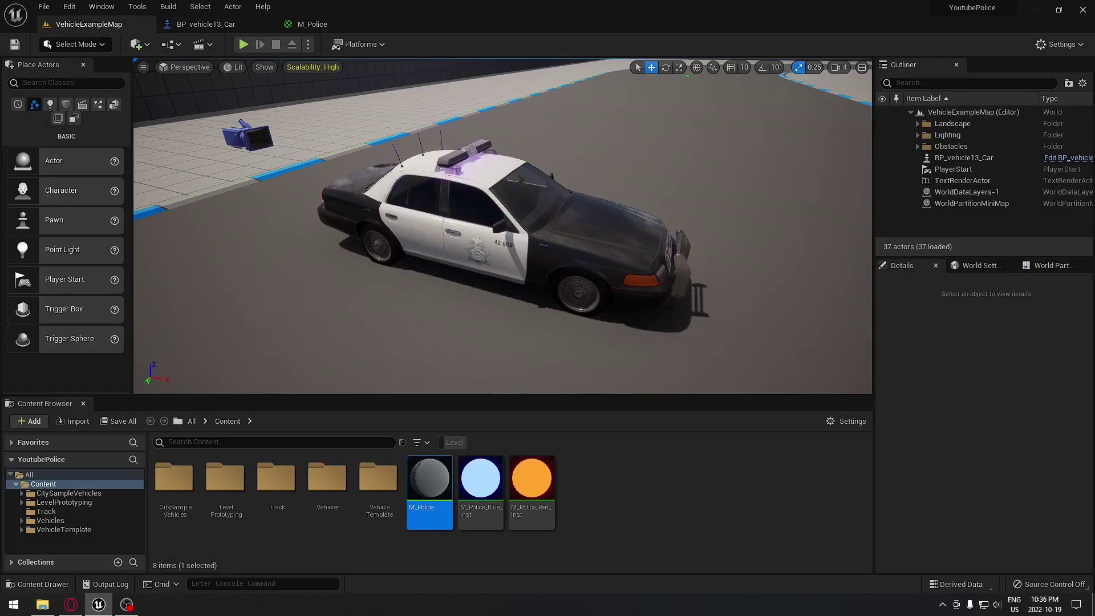
{"action": "right_click_drag", "start_coordinate": [511, 212], "coordinate": [506, 223]}
{"action": "scroll", "coordinate": [511, 212], "scroll_direction": "down", "scroll_amount": 1}
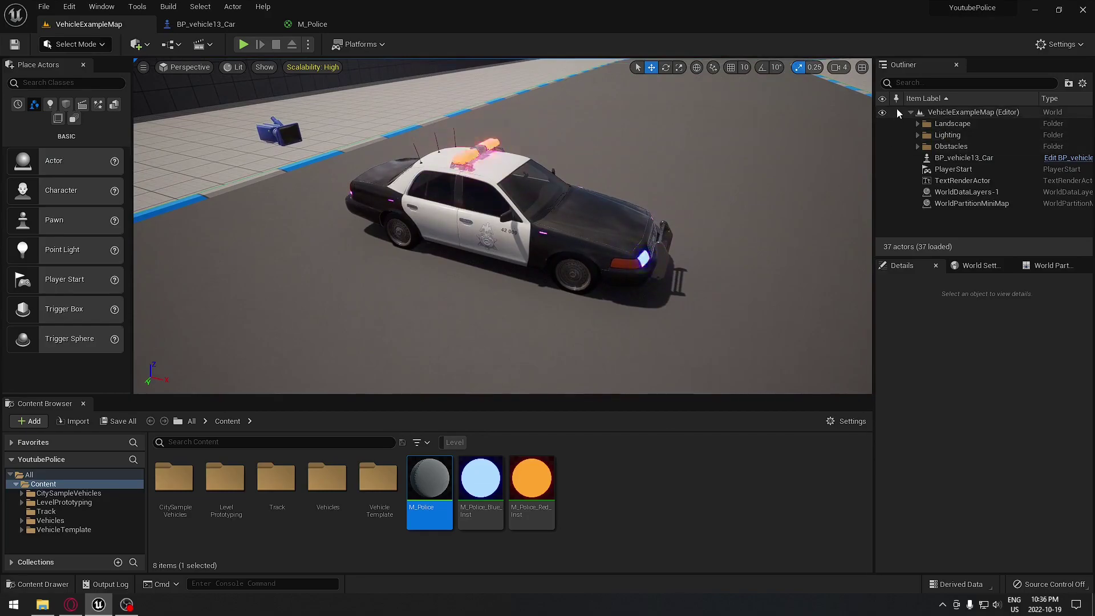
{"action": "left_click", "coordinate": [882, 136]}
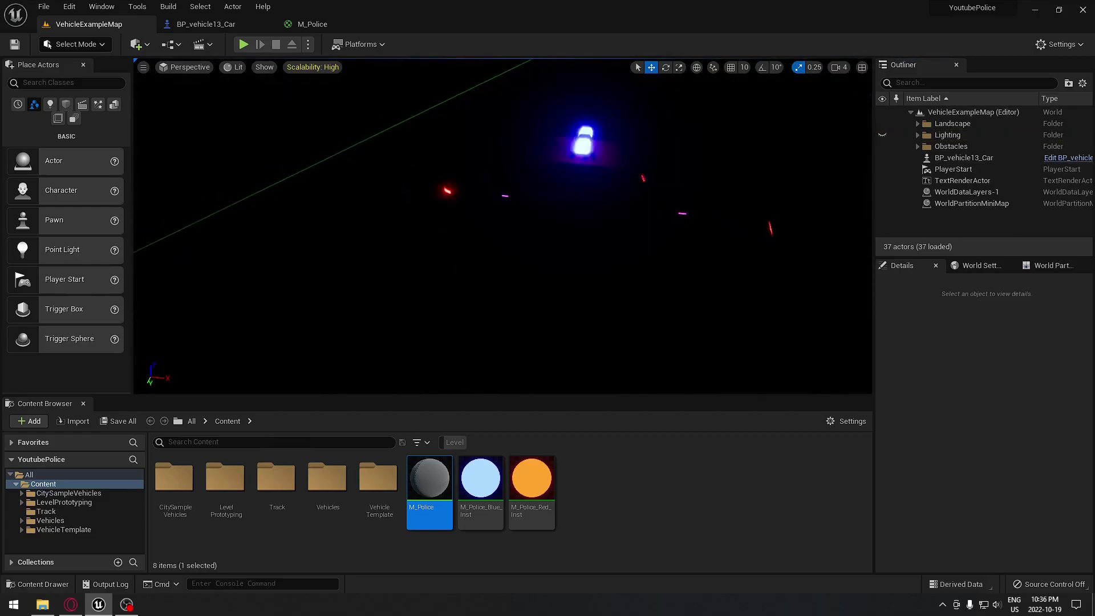
{"action": "key", "text": "a"}
{"action": "right_click_drag", "start_coordinate": [548, 212], "coordinate": [690, 213]}
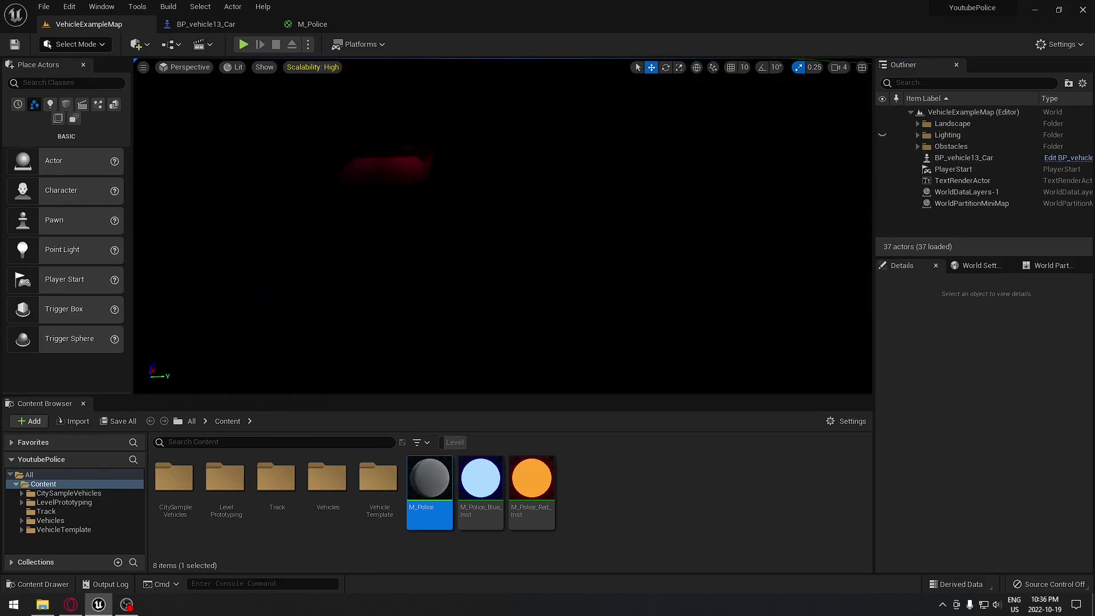
{"action": "right_click_drag", "start_coordinate": [502, 228], "coordinate": [502, 228]}
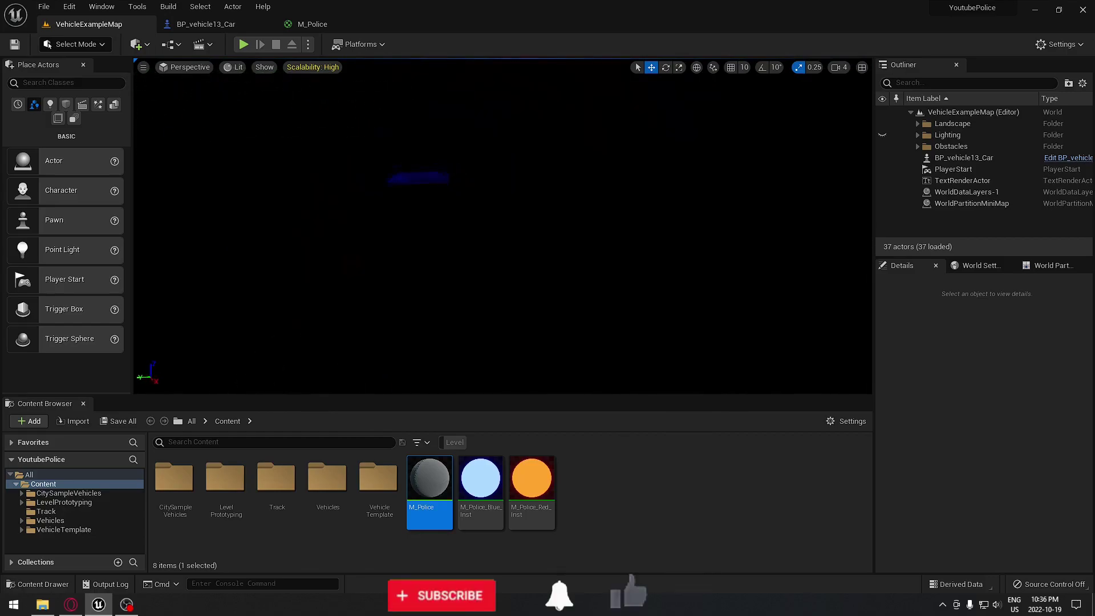